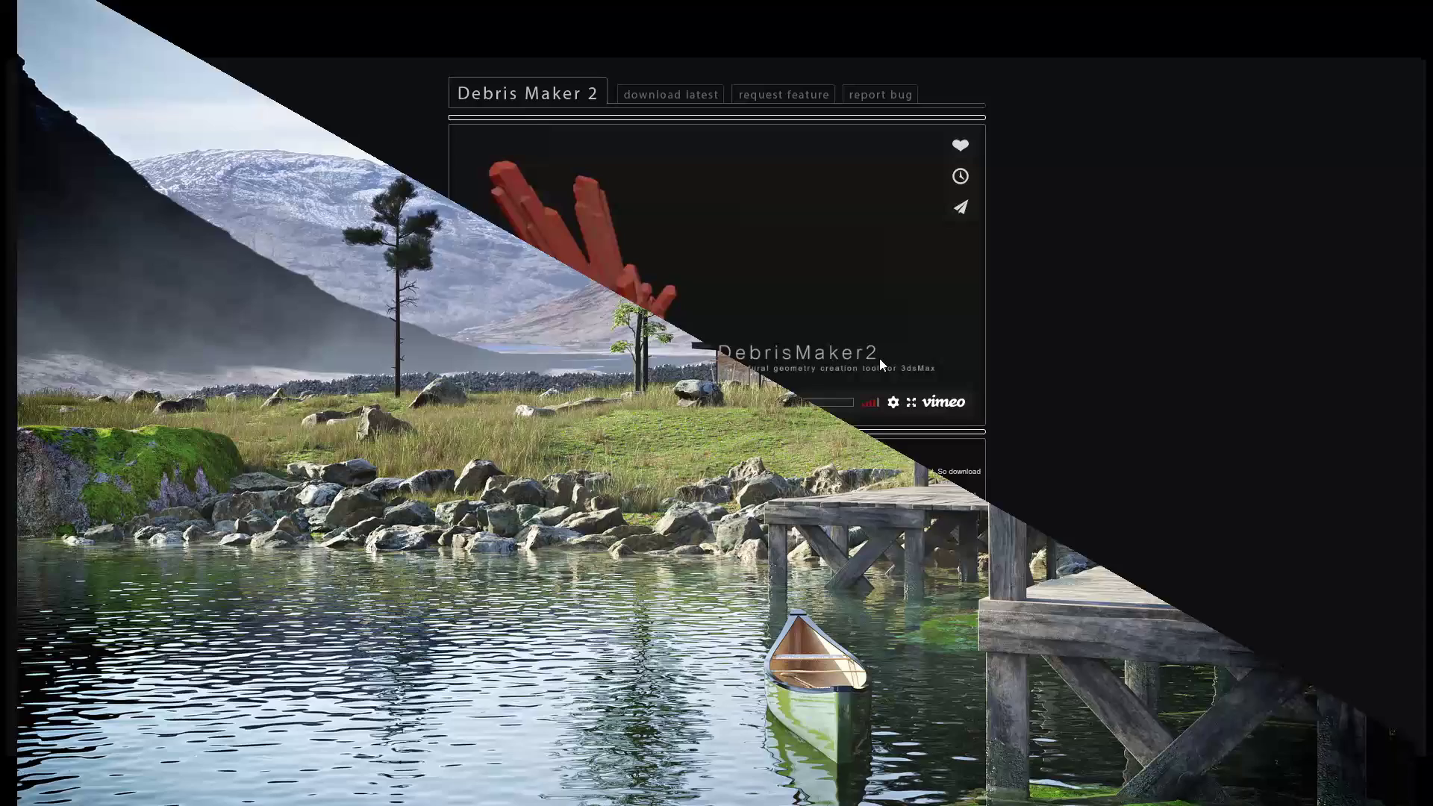
- Look through the Debris Maker 2 release page and request the latest download
{"action": "scroll", "coordinate": [634, 321], "scroll_direction": "down", "scroll_amount": 3}
{"action": "scroll", "coordinate": [687, 456], "scroll_direction": "down", "scroll_amount": 3}
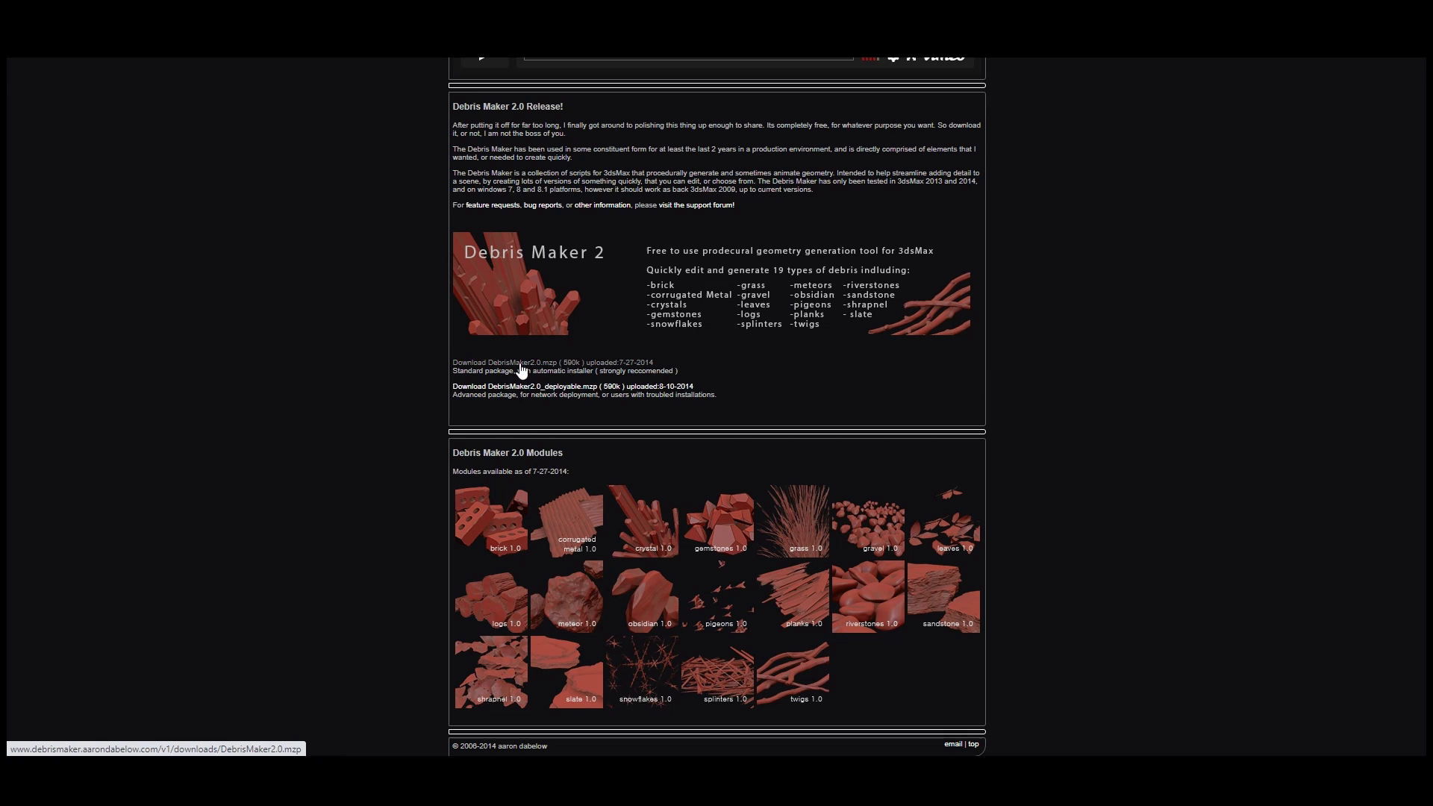
{"action": "scroll", "coordinate": [531, 371], "scroll_direction": "up", "scroll_amount": 5}
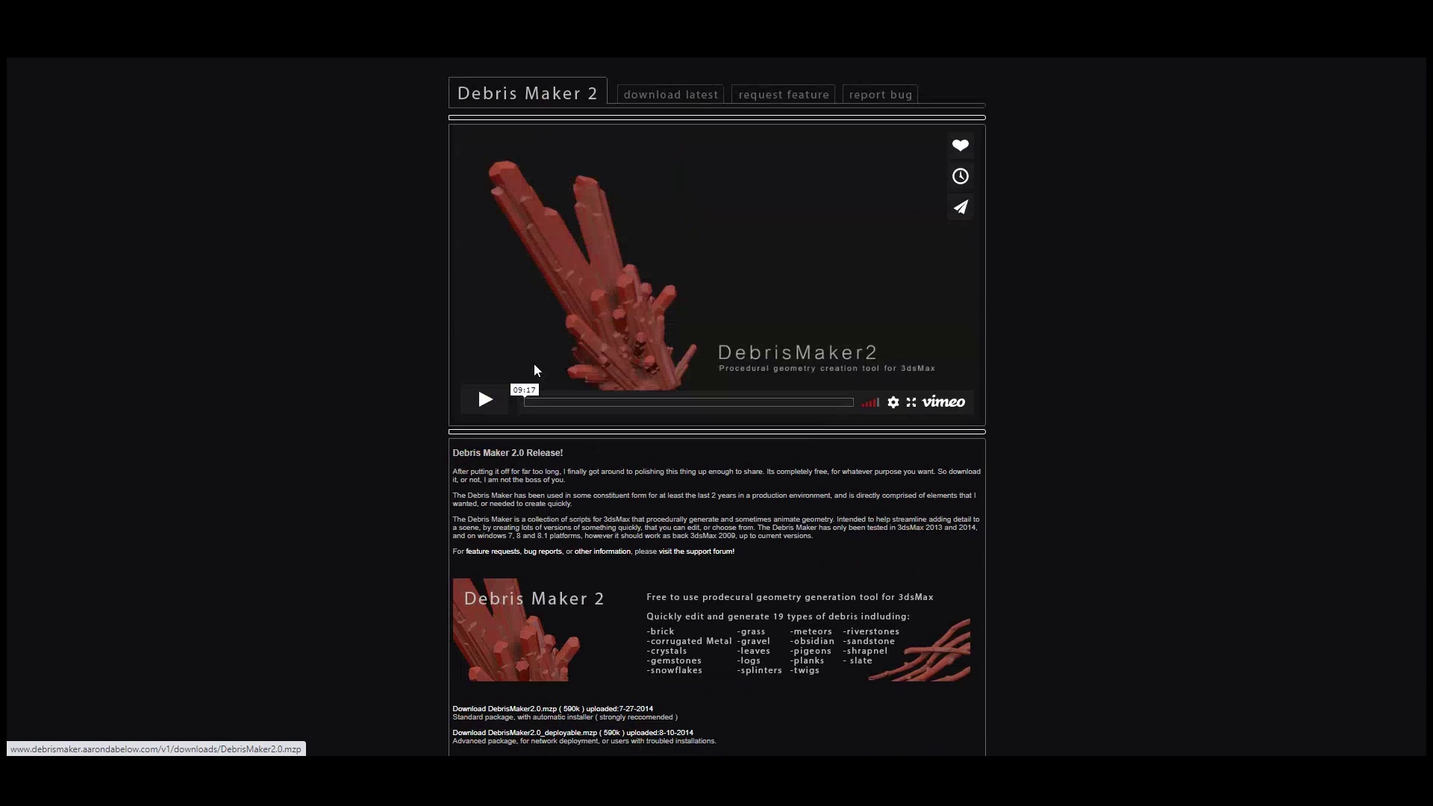
{"action": "left_click", "coordinate": [660, 97]}
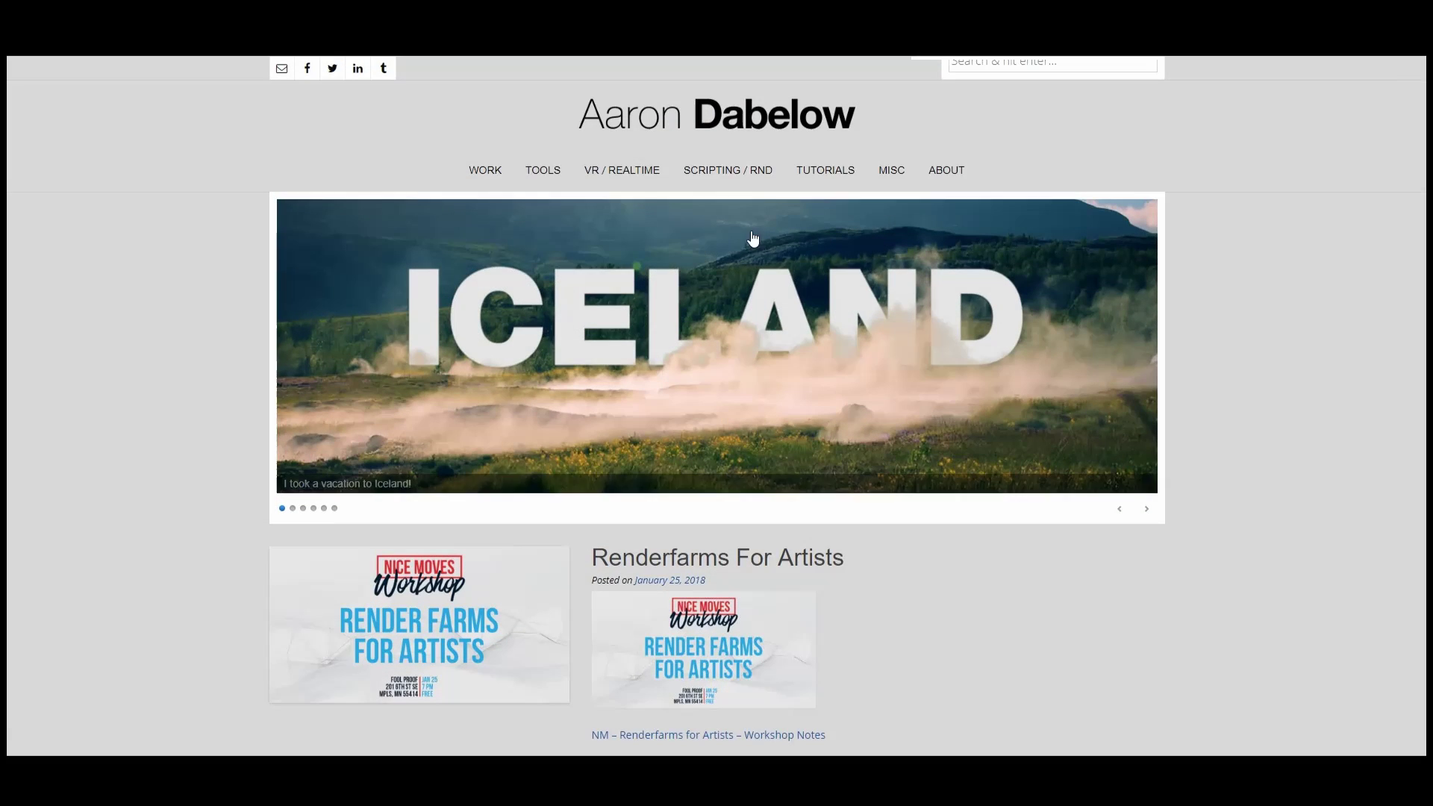
- Find the Lazy UVW editor post among the site's MaxScript entries and download LazyUVWeditior_1.0.zip
{"action": "mouse_move", "coordinate": [718, 180]}
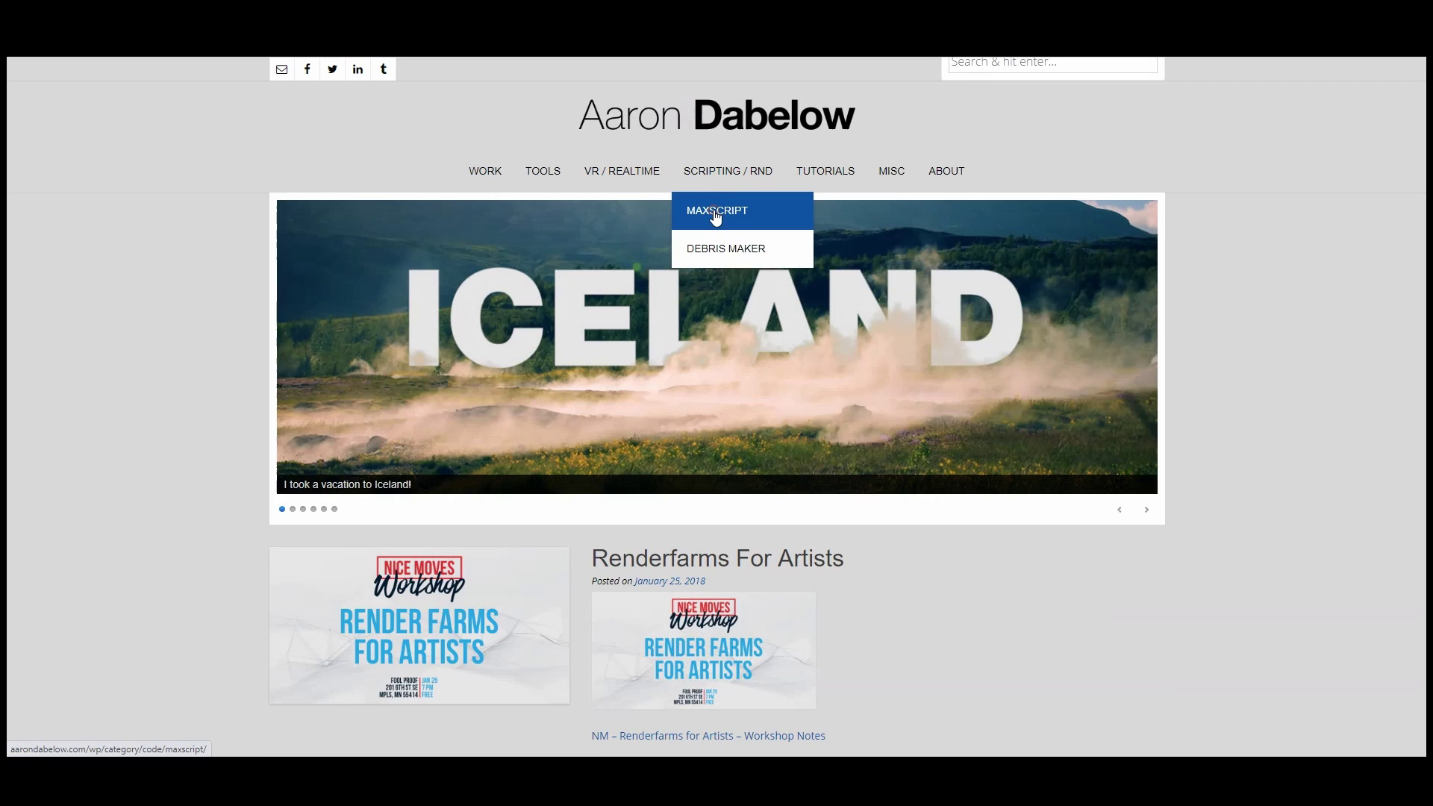
{"action": "left_click", "coordinate": [717, 213]}
{"action": "left_click", "coordinate": [648, 237]}
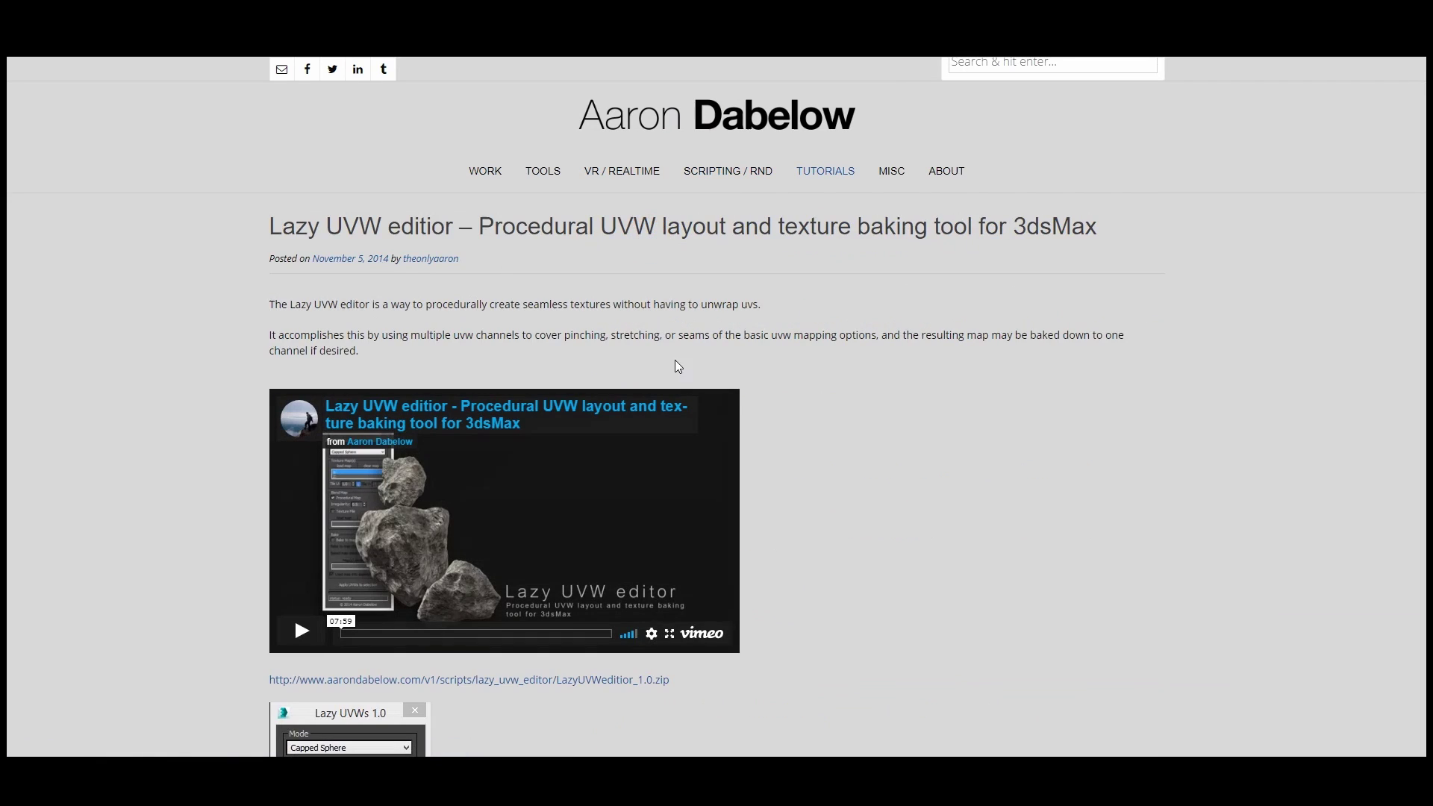
{"action": "scroll", "coordinate": [675, 365], "scroll_direction": "down", "scroll_amount": 7}
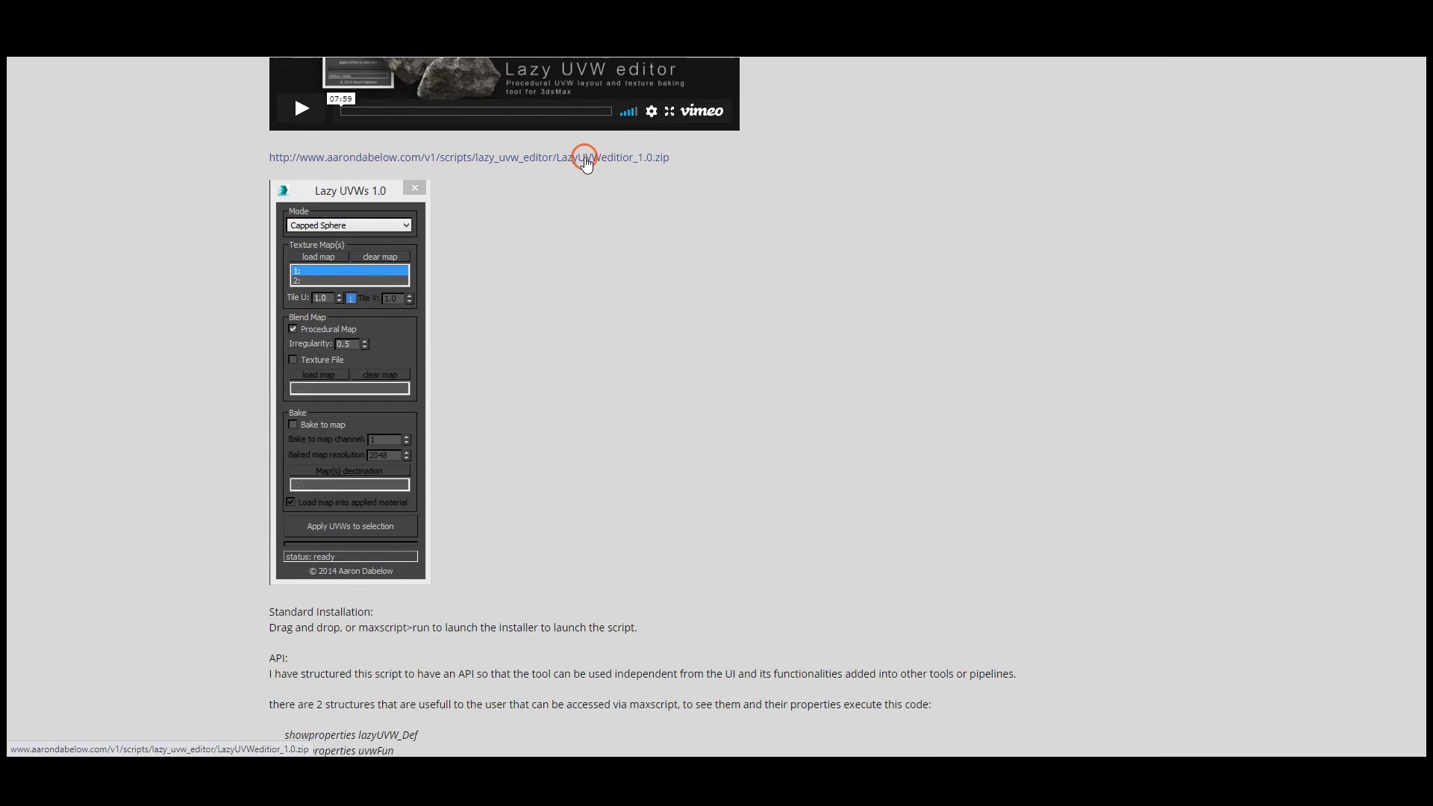
{"action": "left_click", "coordinate": [586, 159]}
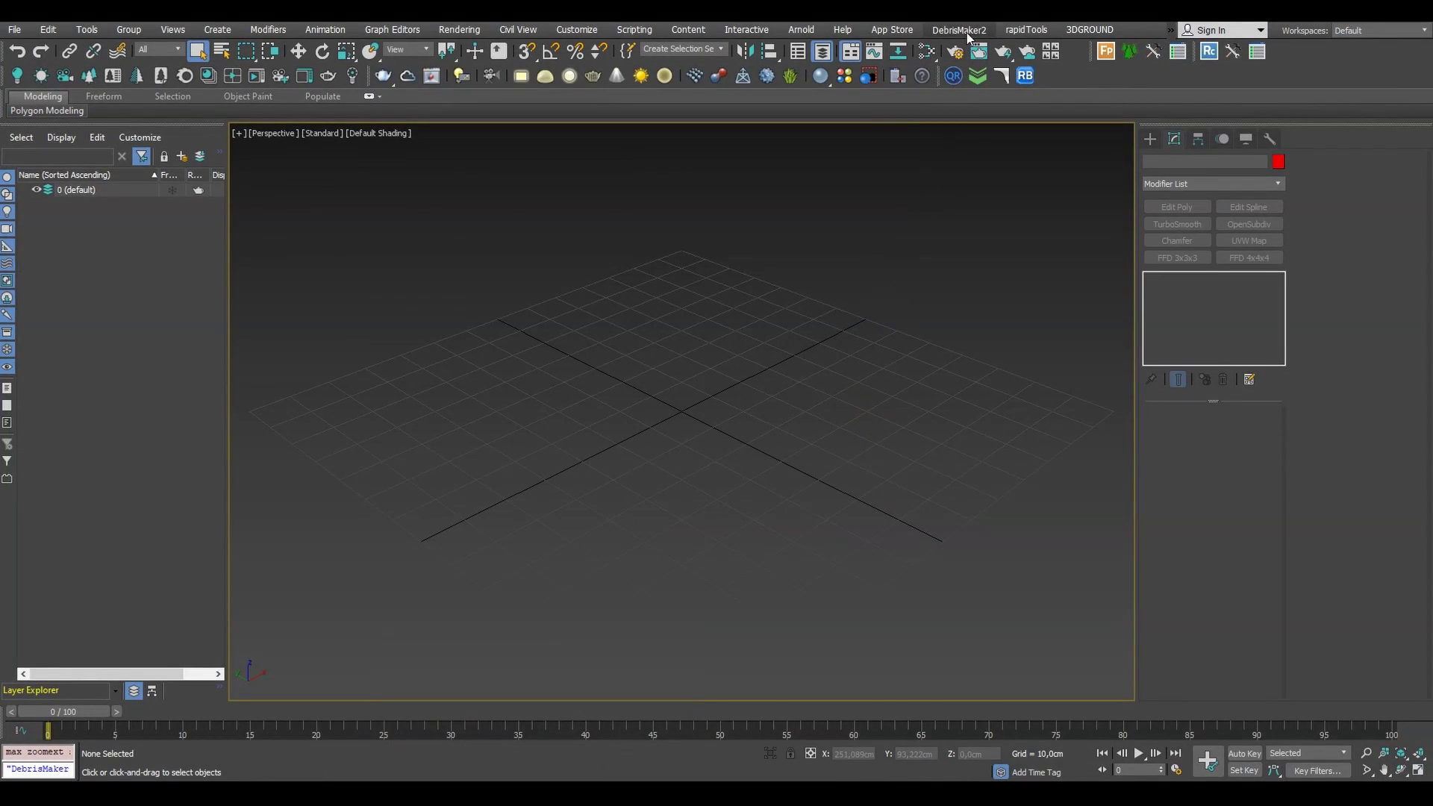
- Launch Debris Maker in 3ds Max and load the Riverstones_v1.0 module after previewing Brick_v1.0 and Grass_v1.0
{"action": "left_click", "coordinate": [967, 32]}
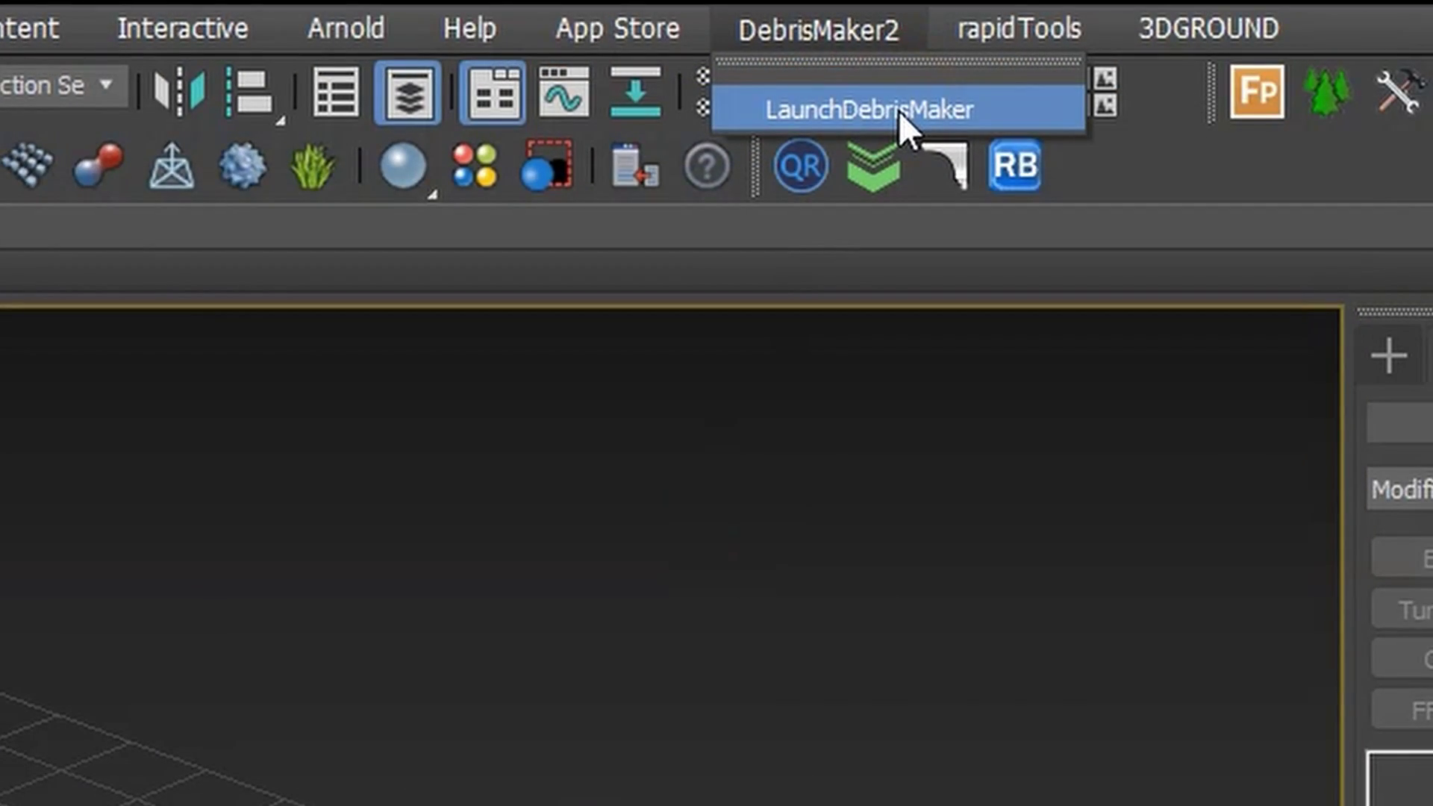
{"action": "left_click", "coordinate": [899, 110]}
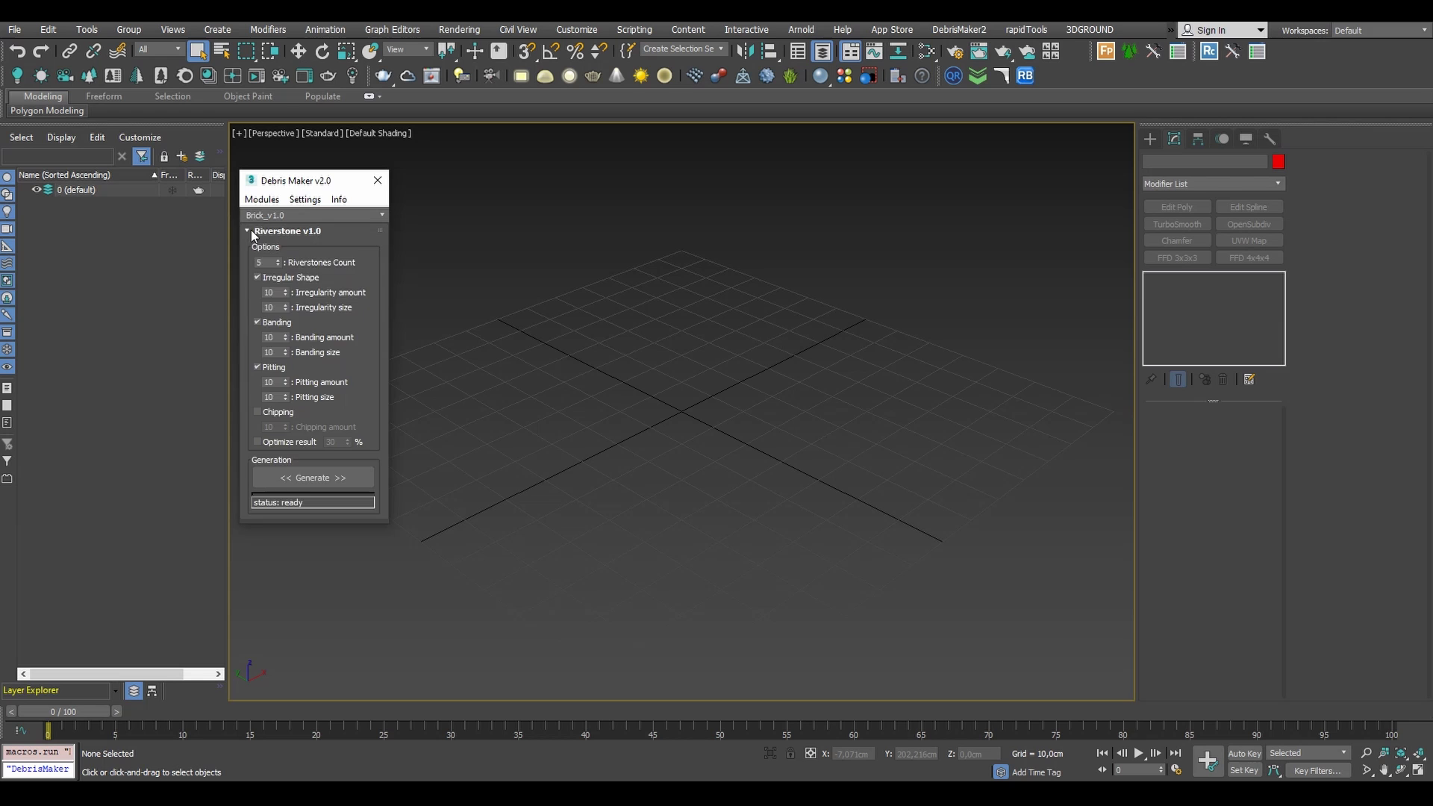
{"action": "left_click", "coordinate": [313, 215]}
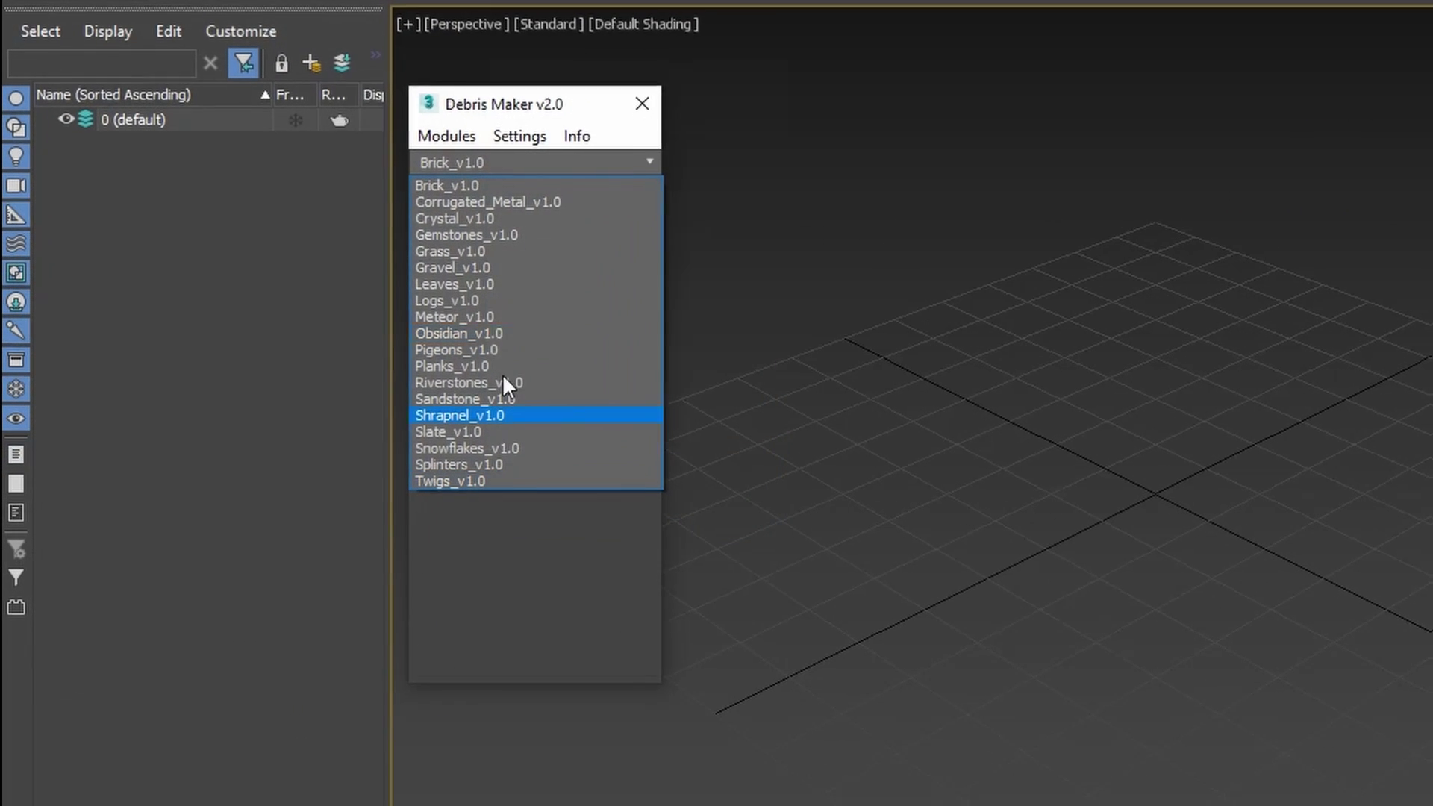
{"action": "left_click", "coordinate": [476, 184]}
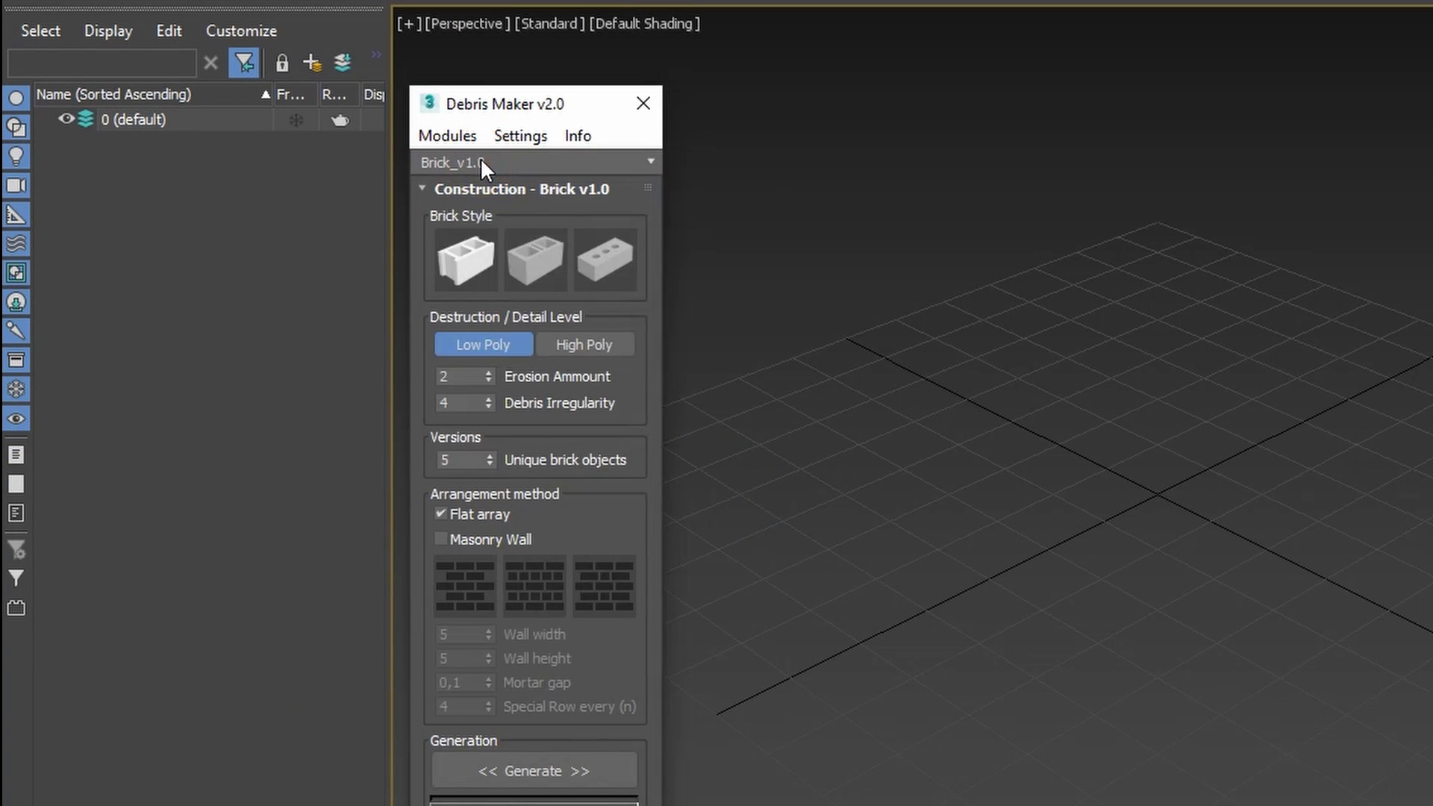
{"action": "left_click", "coordinate": [481, 159]}
{"action": "left_click", "coordinate": [490, 251]}
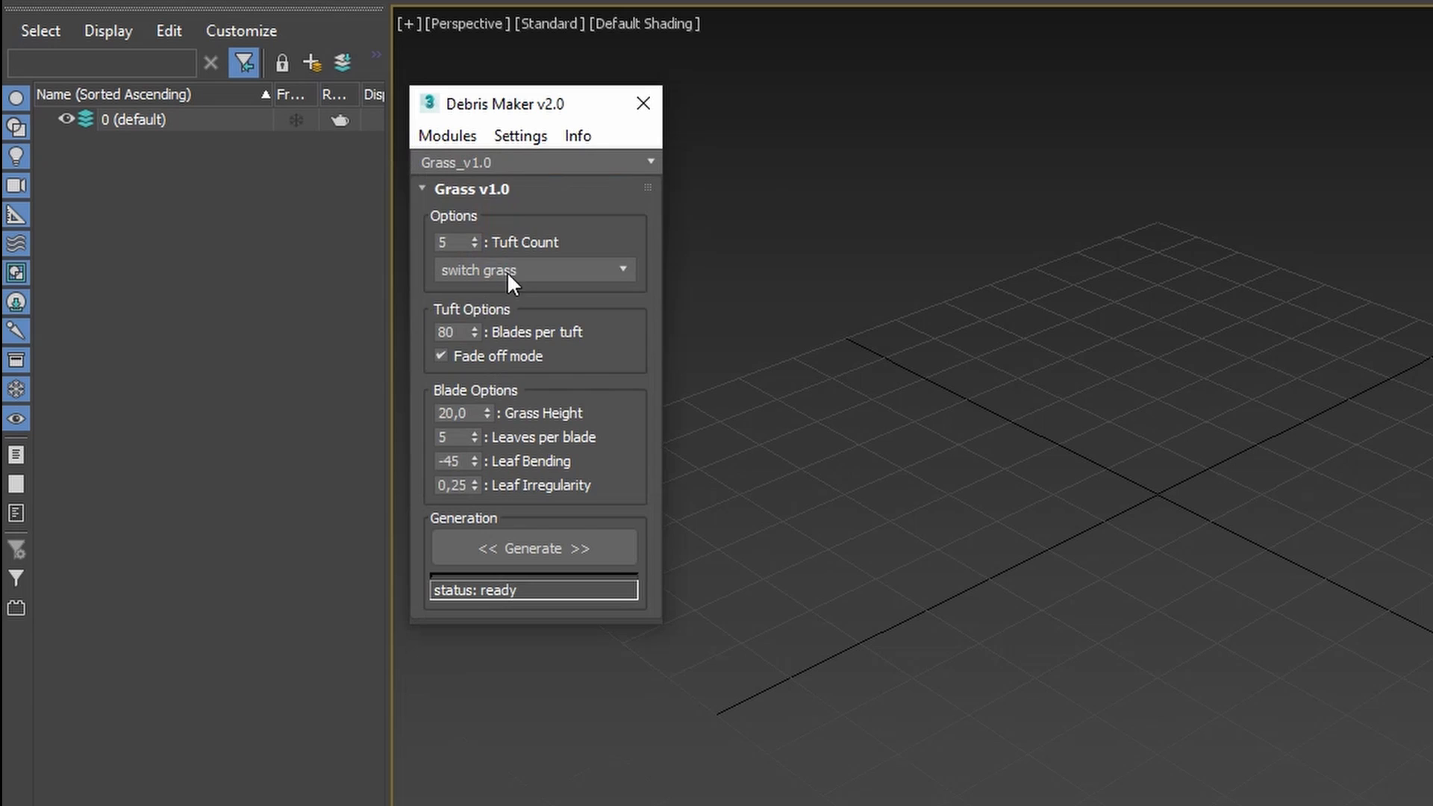
{"action": "left_click", "coordinate": [489, 157]}
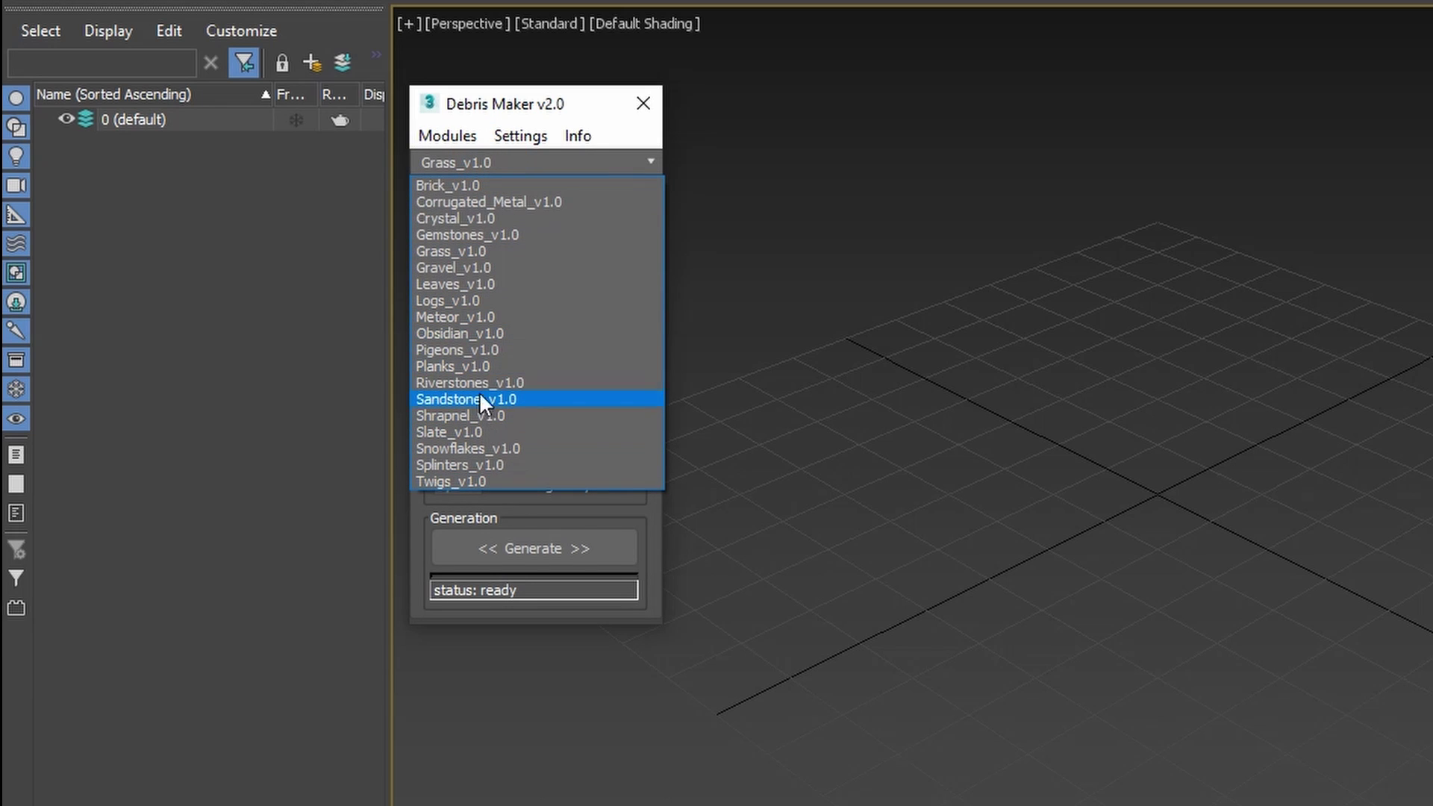
{"action": "left_click", "coordinate": [480, 381]}
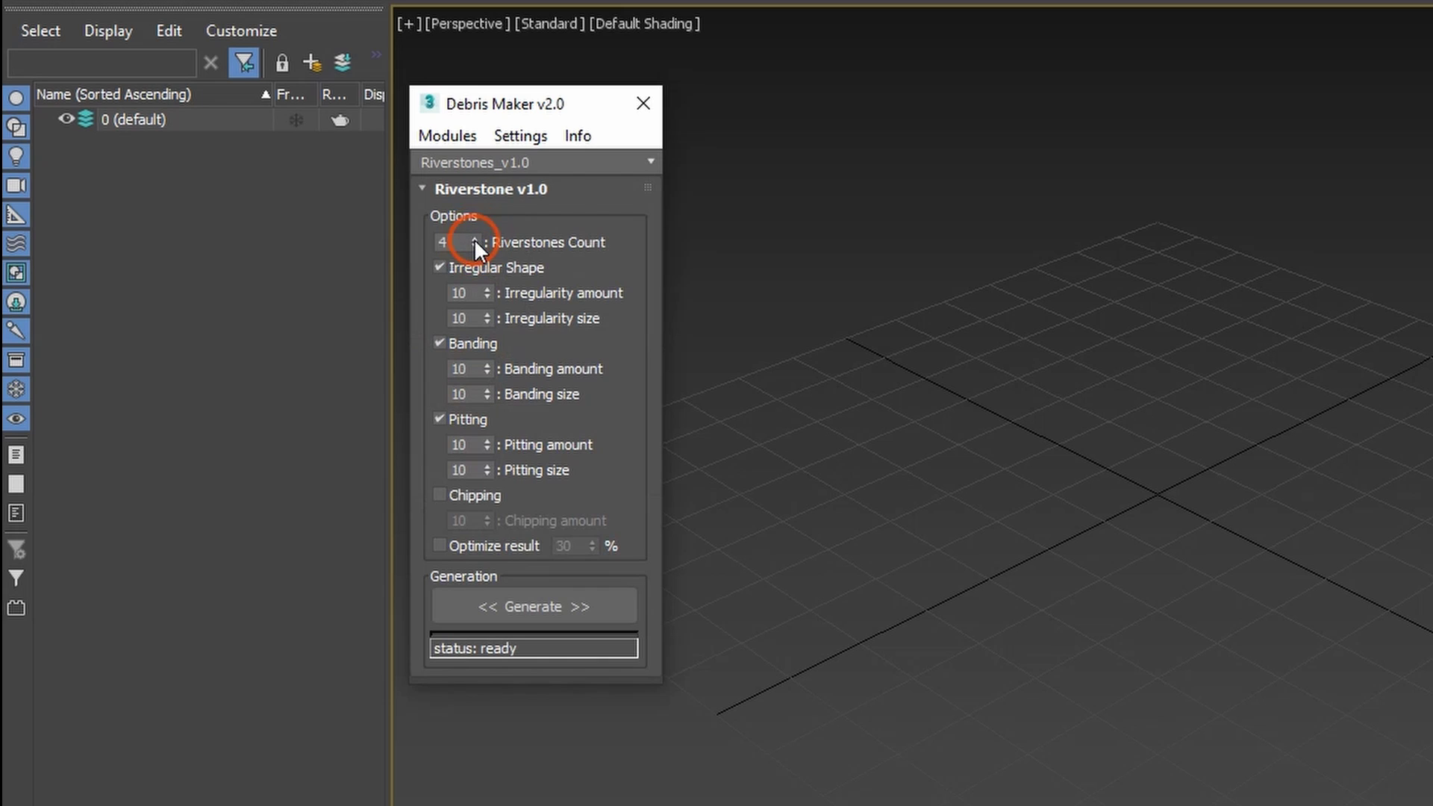
- Try out the riverstone shape settings with irregularity size 5 and pitting size 20, toggling banding off and on
{"action": "left_click_drag", "start_coordinate": [486, 293], "coordinate": [491, 228]}
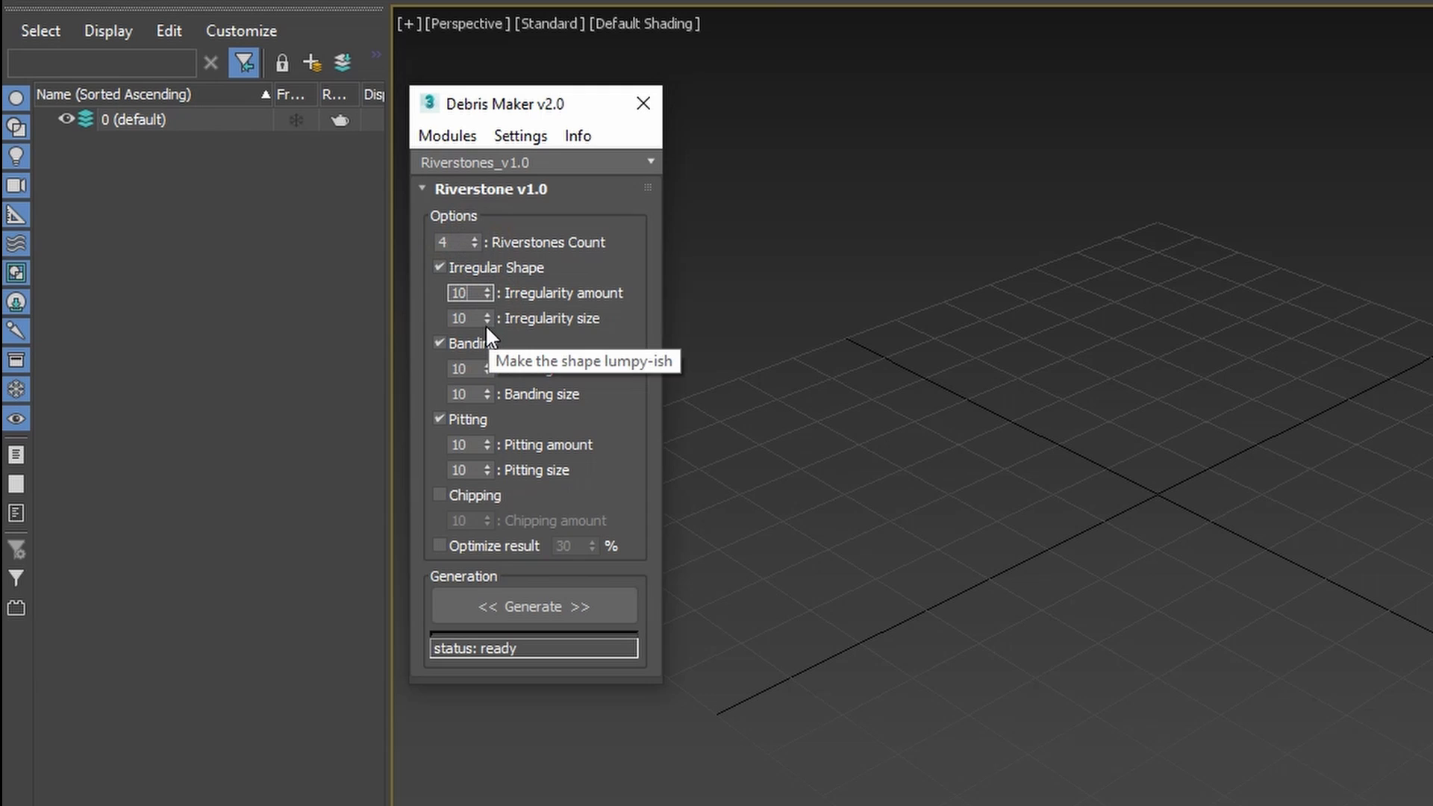
{"action": "double_click", "coordinate": [454, 317]}
{"action": "left_click", "coordinate": [475, 344]}
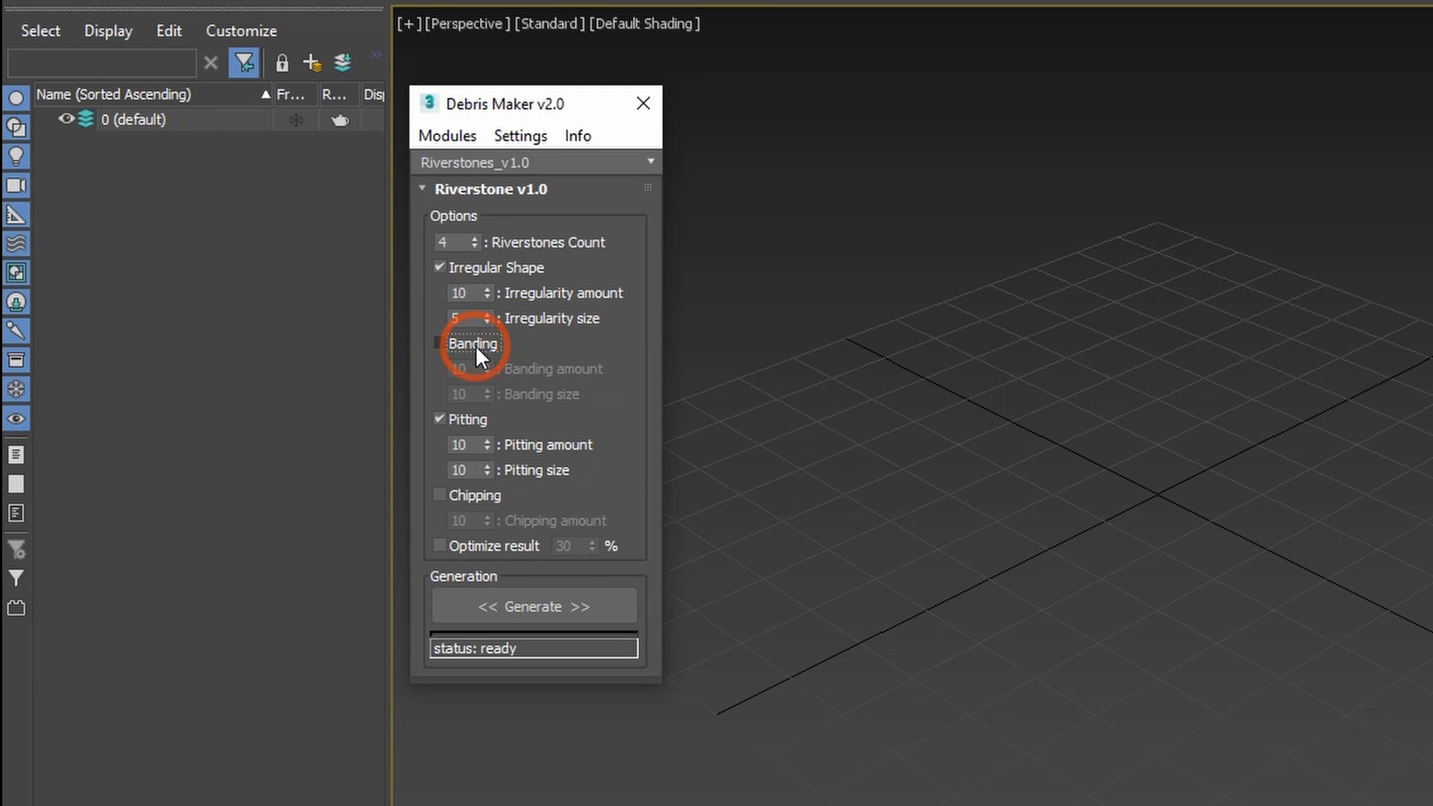
{"action": "left_click", "coordinate": [476, 345]}
{"action": "double_click", "coordinate": [449, 392]}
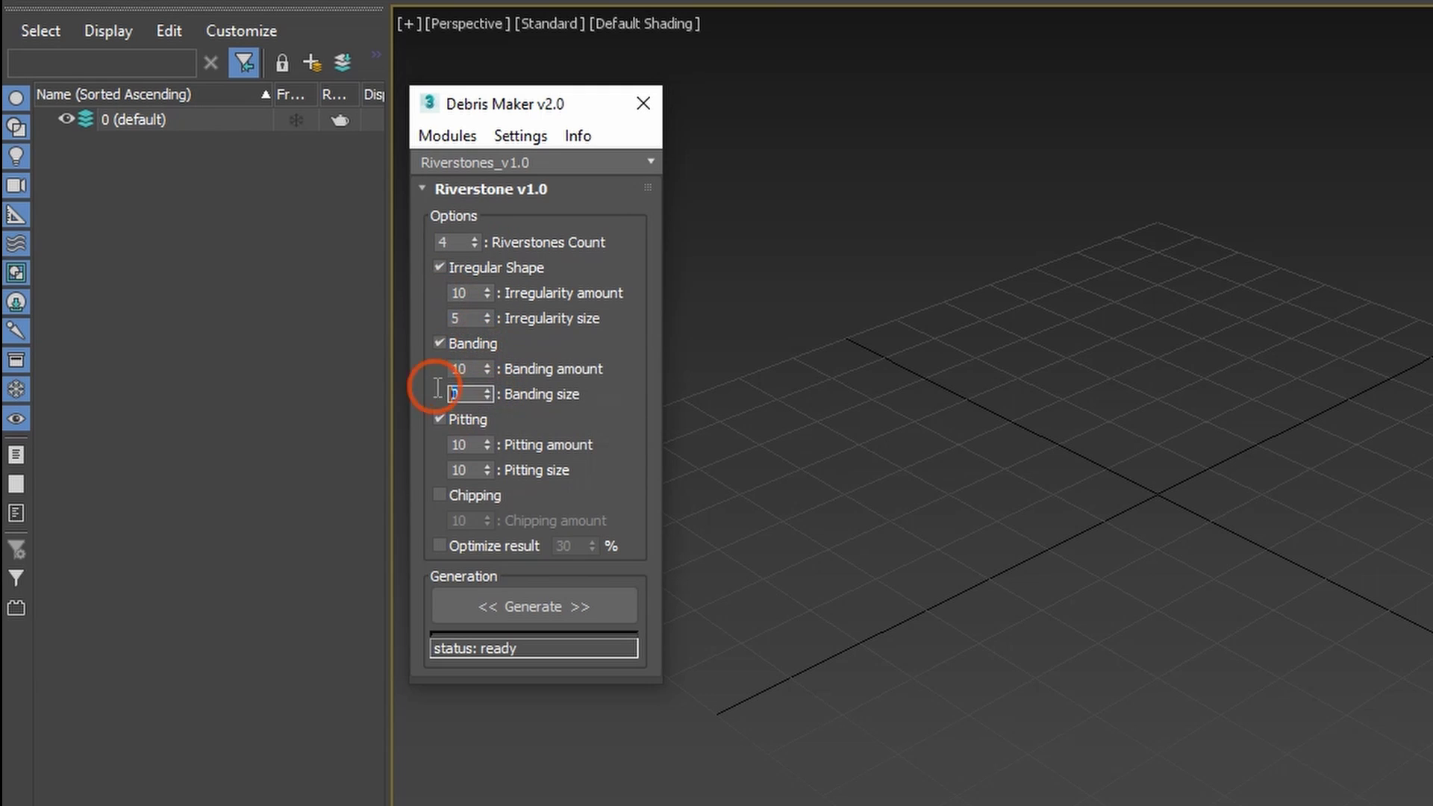
{"action": "double_click", "coordinate": [472, 442]}
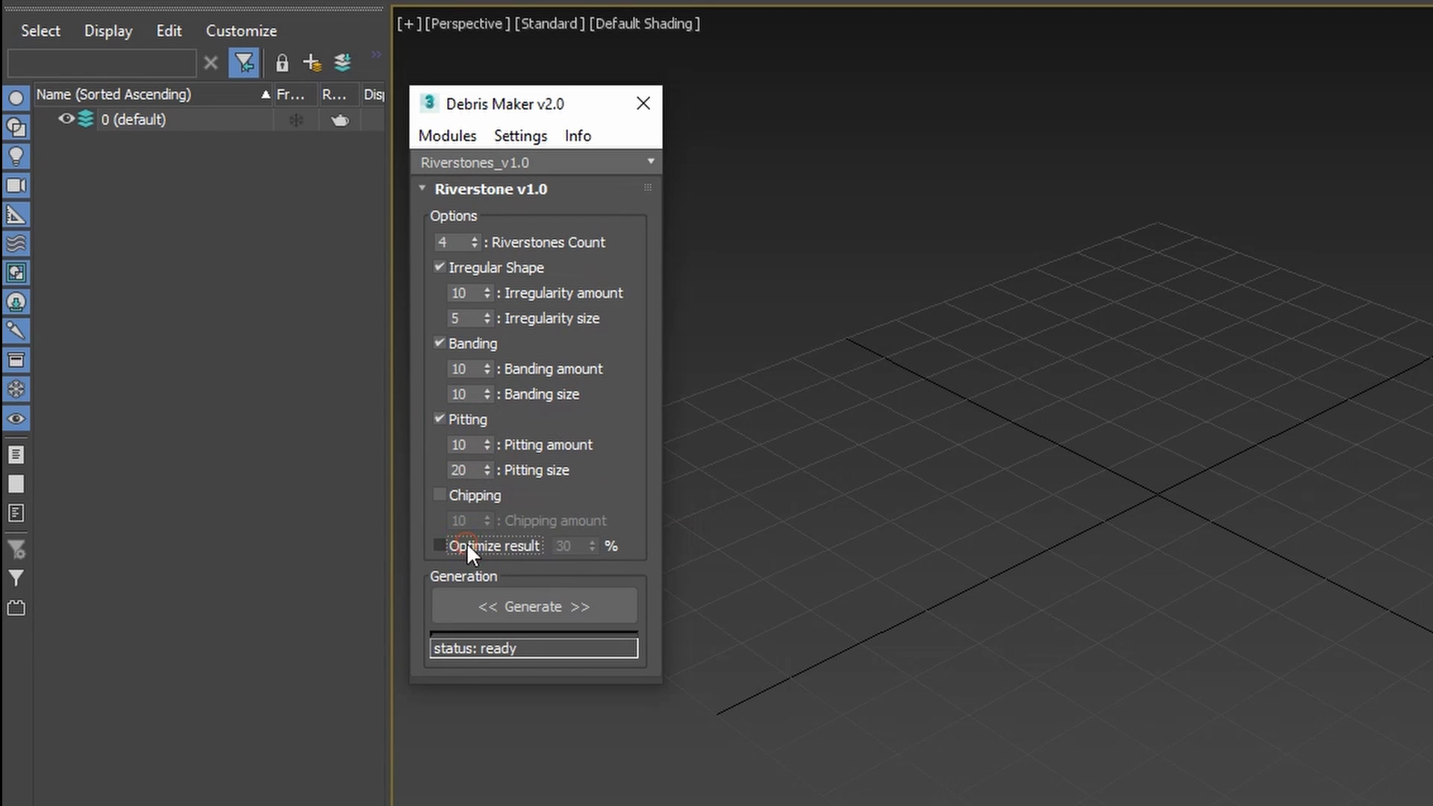
- Set the riverstones count to 6 and generate the stones
{"action": "left_click", "coordinate": [475, 238]}
{"action": "left_click", "coordinate": [474, 238]}
{"action": "left_click", "coordinate": [575, 608]}
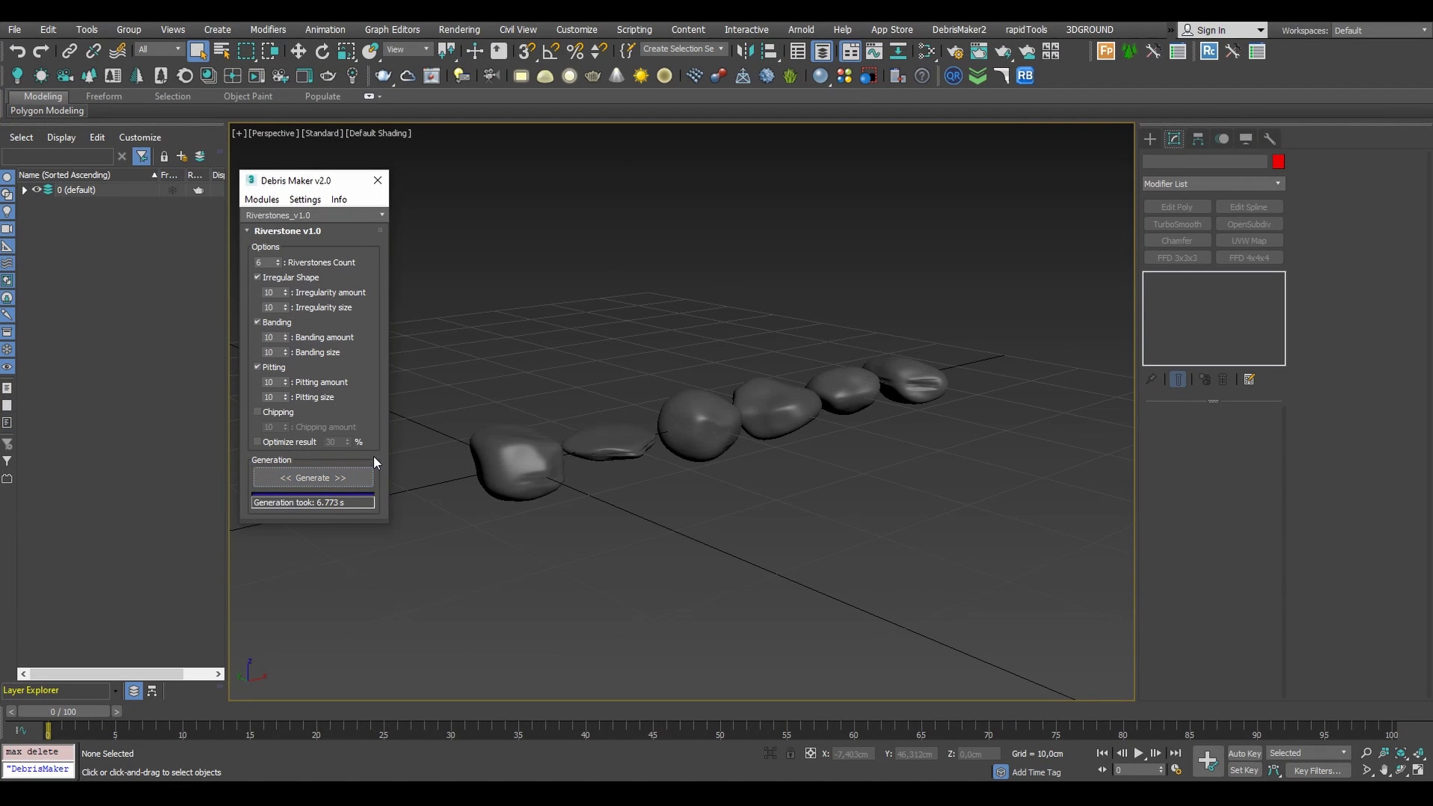
- Remove both Relax modifiers from the first riverstone in the row, Riverstone_001
{"action": "left_click", "coordinate": [601, 440]}
{"action": "middle_click_drag", "start_coordinate": [620, 446], "coordinate": [657, 478], "text": "alt"}
{"action": "left_click", "coordinate": [506, 496]}
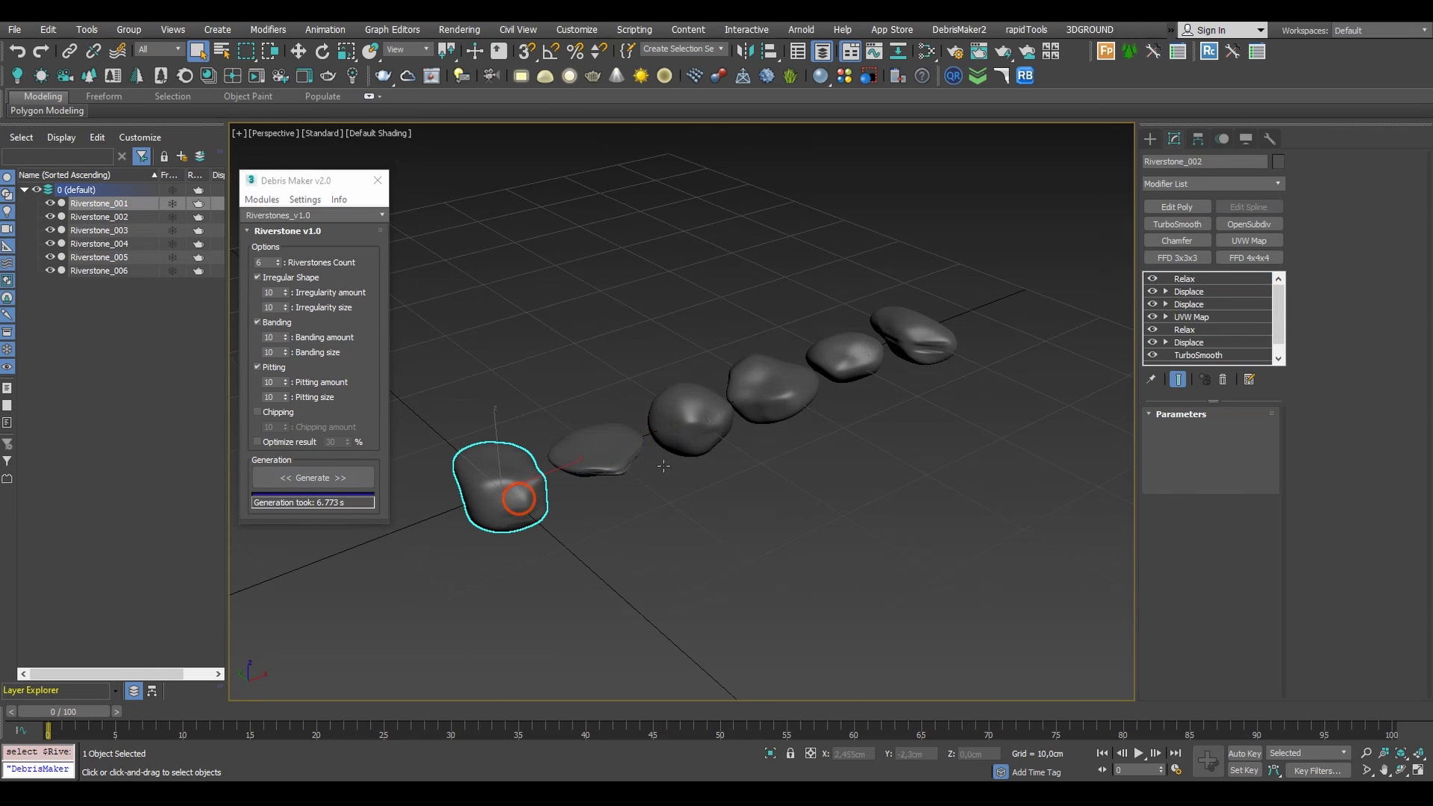
{"action": "left_click", "coordinate": [1222, 378]}
{"action": "left_click", "coordinate": [1192, 319]}
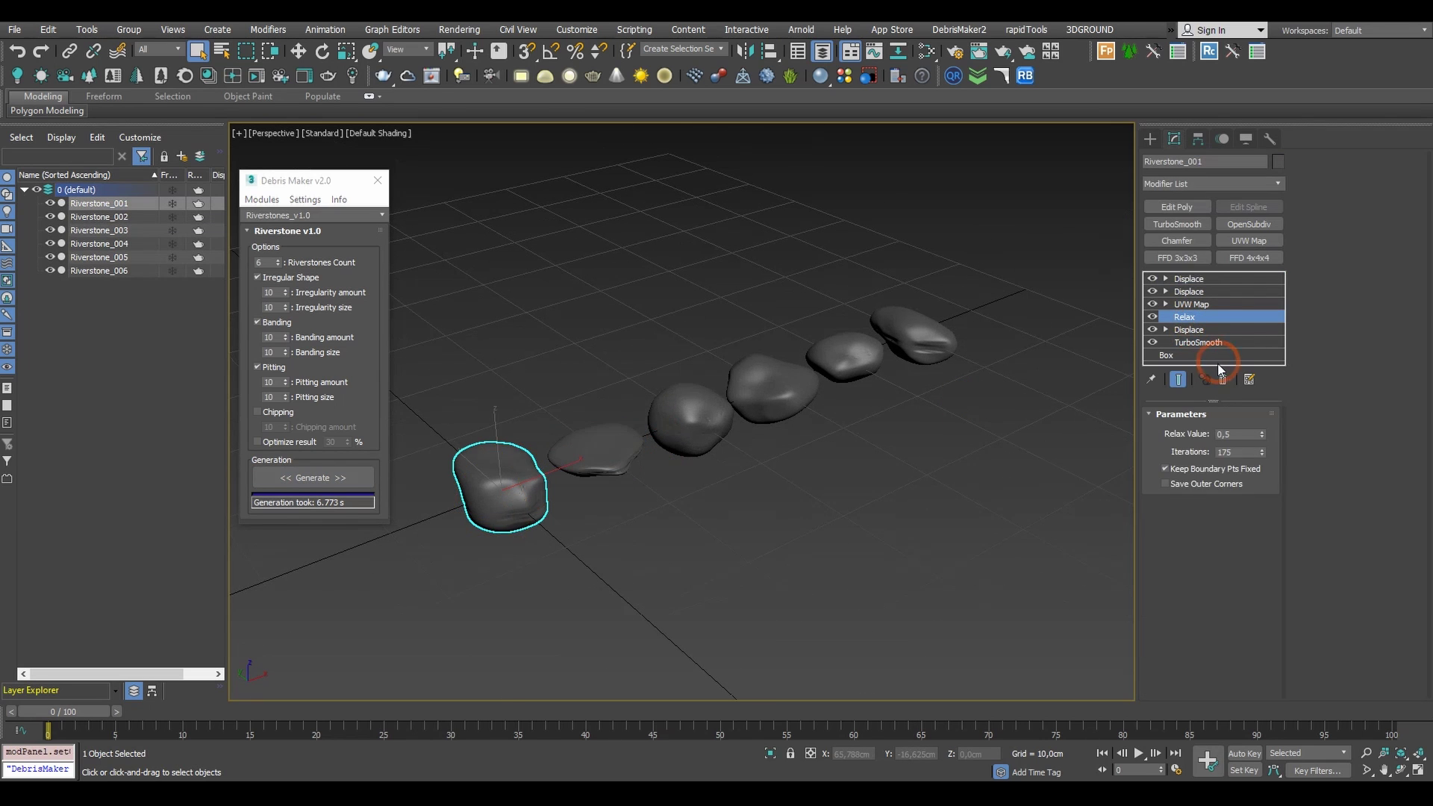
{"action": "left_click", "coordinate": [1222, 378]}
- Remove both Relax modifiers from the second stone, Riverstone_002
{"action": "left_click", "coordinate": [585, 452]}
{"action": "scroll", "coordinate": [553, 489], "scroll_direction": "up", "scroll_amount": 4}
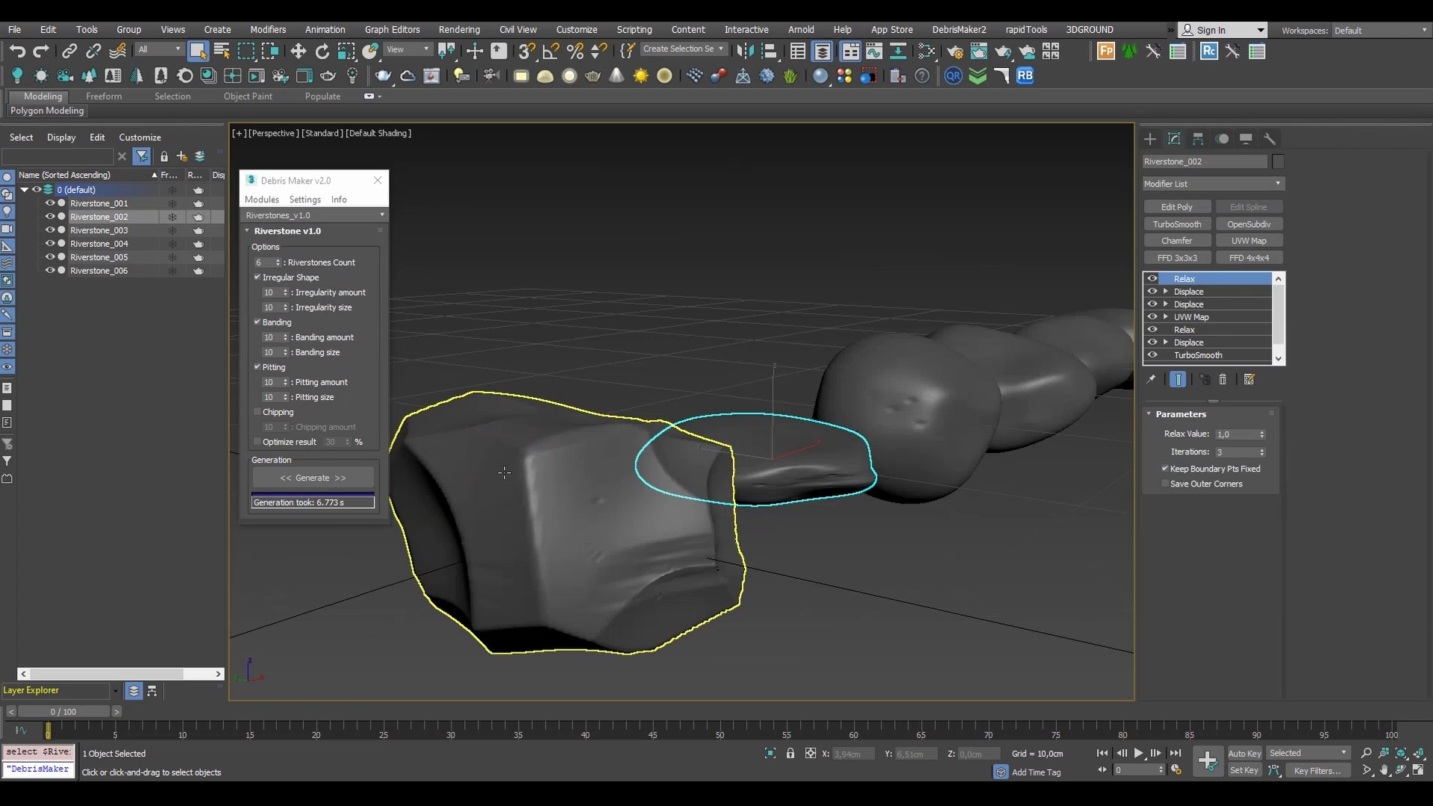
{"action": "left_click", "coordinate": [558, 512]}
{"action": "key", "text": "z"}
{"action": "middle_click_drag", "start_coordinate": [626, 485], "coordinate": [587, 477], "text": "alt"}
{"action": "left_click", "coordinate": [587, 477]}
{"action": "left_click", "coordinate": [1200, 316]}
{"action": "left_click", "coordinate": [1222, 379]}
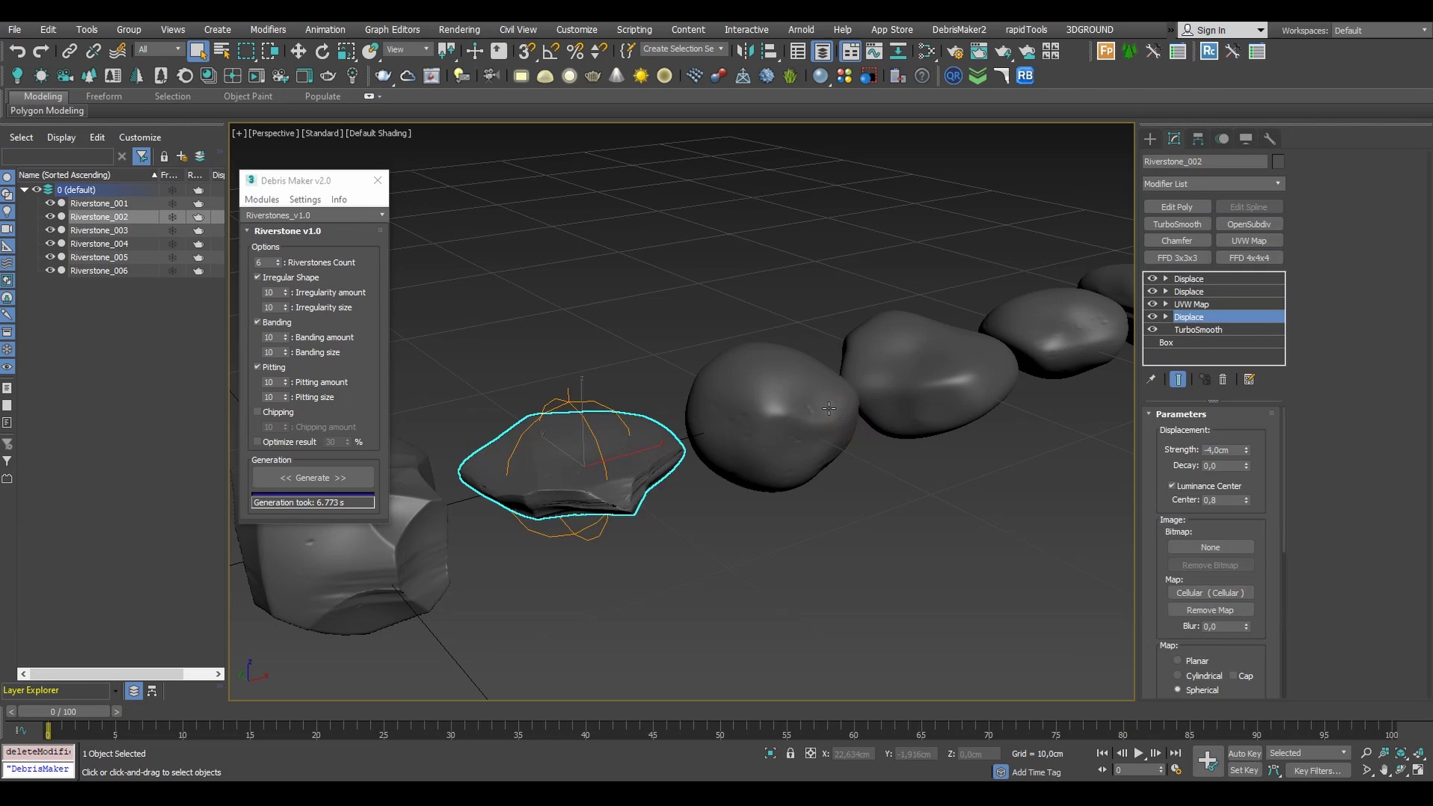
- Remove both Relax modifiers from the third and fourth riverstones in the row
{"action": "left_click", "coordinate": [771, 418]}
{"action": "left_click", "coordinate": [1200, 317]}
{"action": "left_click", "coordinate": [1222, 380]}
{"action": "middle_click_drag", "start_coordinate": [972, 408], "coordinate": [828, 446]}
{"action": "left_click", "coordinate": [821, 433]}
{"action": "left_click", "coordinate": [1222, 379]}
{"action": "left_click", "coordinate": [1200, 316]}
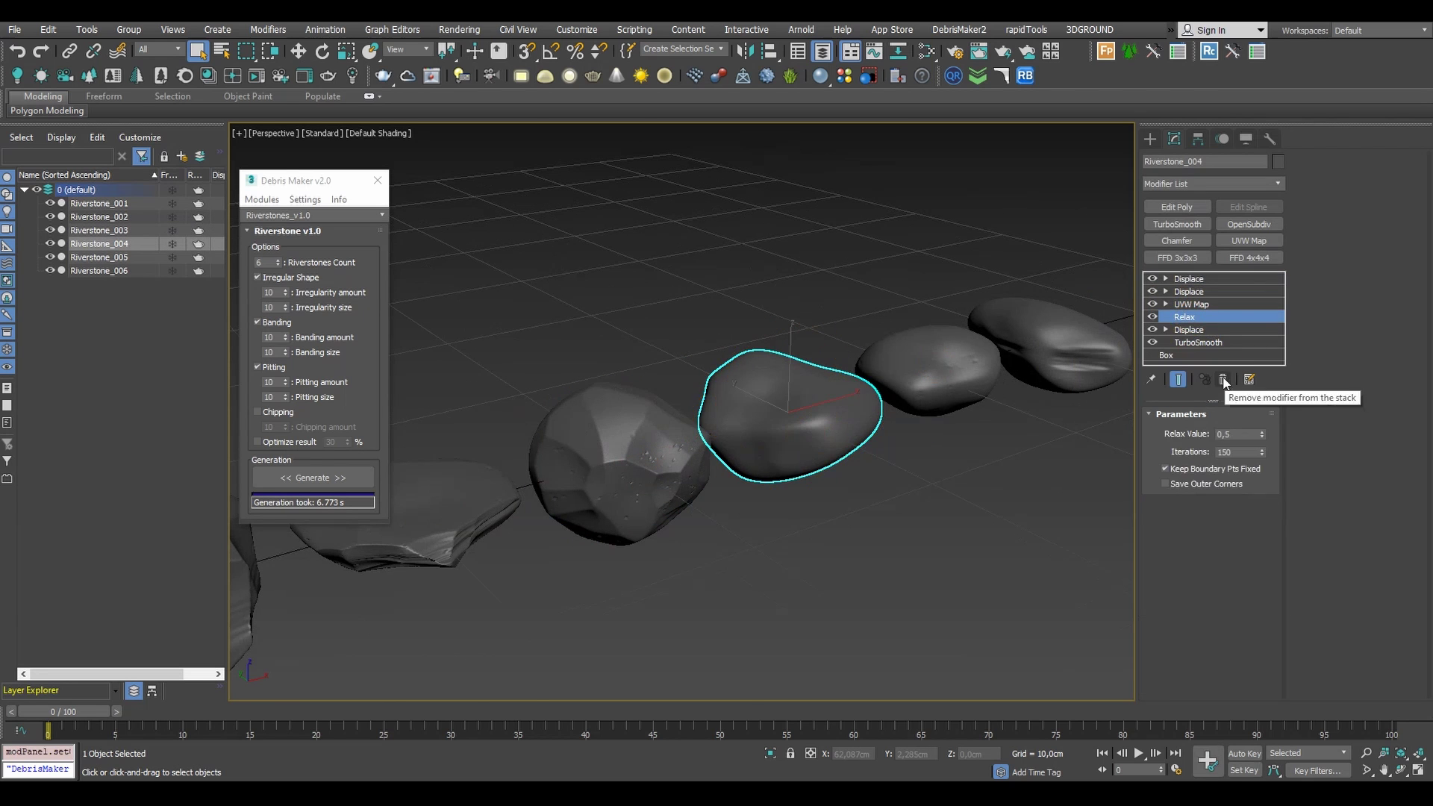
{"action": "left_click", "coordinate": [1222, 379]}
- Remove both Relax modifiers from the fifth and sixth riverstones, and clear the selection
{"action": "left_click", "coordinate": [929, 373]}
{"action": "left_click", "coordinate": [1222, 379]}
{"action": "left_click", "coordinate": [1201, 317]}
{"action": "left_click", "coordinate": [1054, 352]}
{"action": "left_click", "coordinate": [1188, 320]}
{"action": "left_click", "coordinate": [1222, 379]}
{"action": "left_click", "coordinate": [925, 404]}
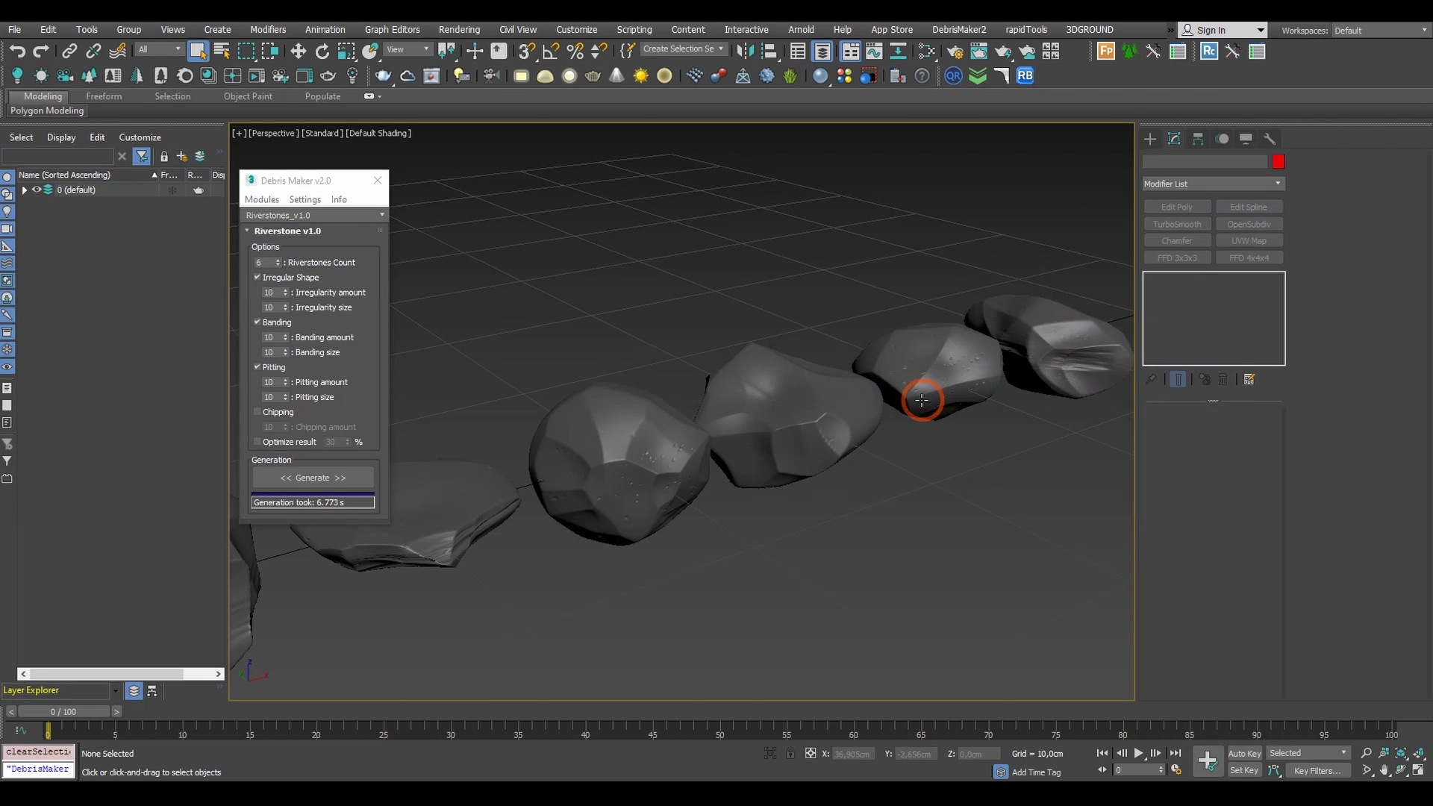
- Examine the sharpened riverstones up close from several angles, temporarily showing their mesh edges
{"action": "scroll", "coordinate": [925, 405], "scroll_direction": "down", "scroll_amount": 3}
{"action": "middle_click_drag", "start_coordinate": [924, 404], "coordinate": [879, 493], "text": "alt"}
{"action": "left_click", "coordinate": [772, 444]}
{"action": "key", "text": "z"}
{"action": "middle_click_drag", "start_coordinate": [771, 444], "coordinate": [883, 416], "text": "alt"}
{"action": "scroll", "coordinate": [883, 416], "scroll_direction": "down", "scroll_amount": 3}
{"action": "mouse_move", "coordinate": [568, 457]}
{"action": "middle_mouse_down"}
{"action": "mouse_move", "coordinate": [822, 463]}
{"action": "mouse_move", "coordinate": [759, 465]}
{"action": "middle_mouse_up"}
{"action": "left_click", "coordinate": [660, 508]}
{"action": "key", "text": "F4"}
{"action": "scroll", "coordinate": [822, 464], "scroll_direction": "down", "scroll_amount": 1}
{"action": "left_click", "coordinate": [560, 567]}
{"action": "left_click", "coordinate": [349, 627]}
{"action": "left_click", "coordinate": [827, 511]}
{"action": "key", "text": "ctrl+d"}
{"action": "key", "text": "F4"}
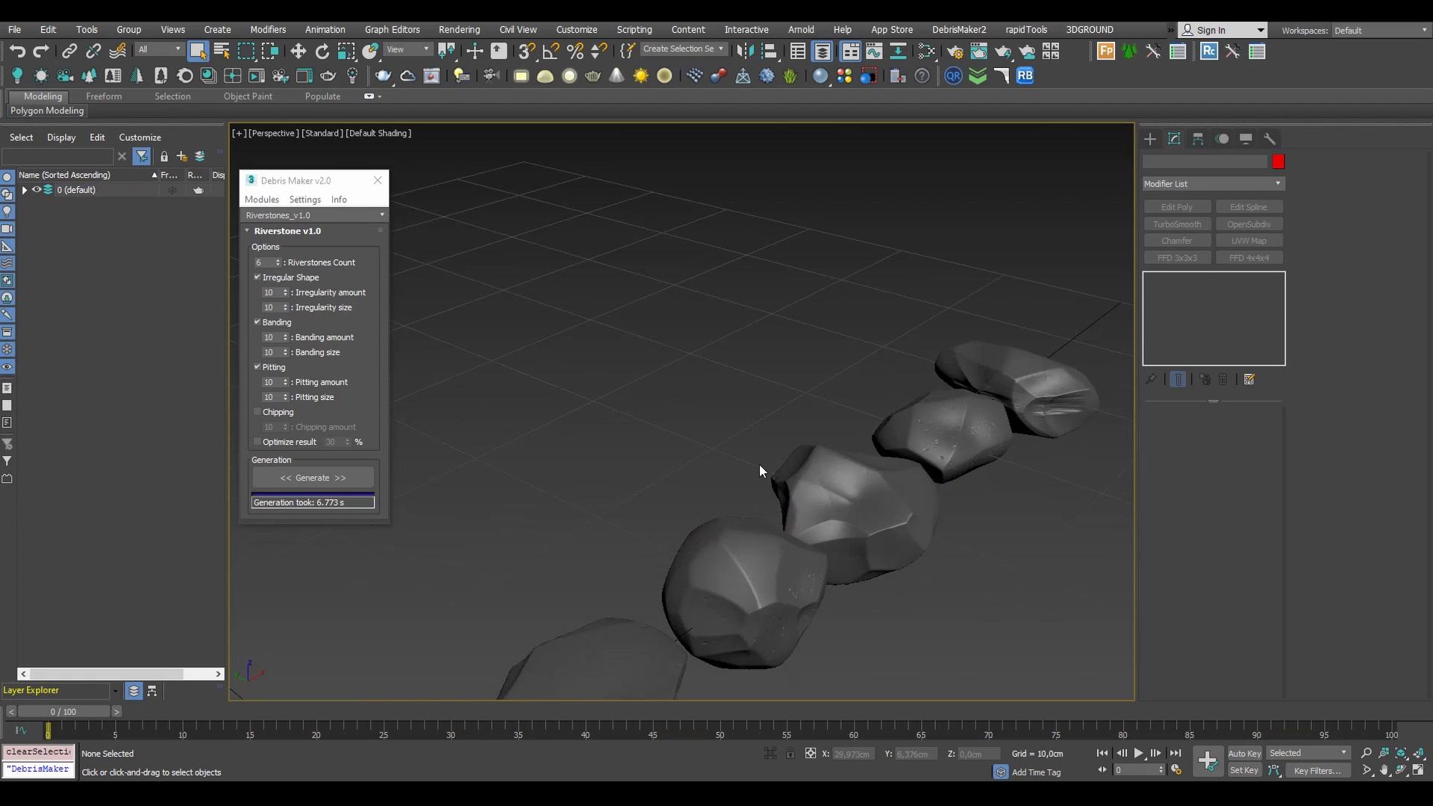
- Draw a straight two-point line spline on the ground grid, running alongside the row of stones
{"action": "scroll", "coordinate": [759, 464], "scroll_direction": "down", "scroll_amount": 5}
{"action": "left_click", "coordinate": [1152, 138]}
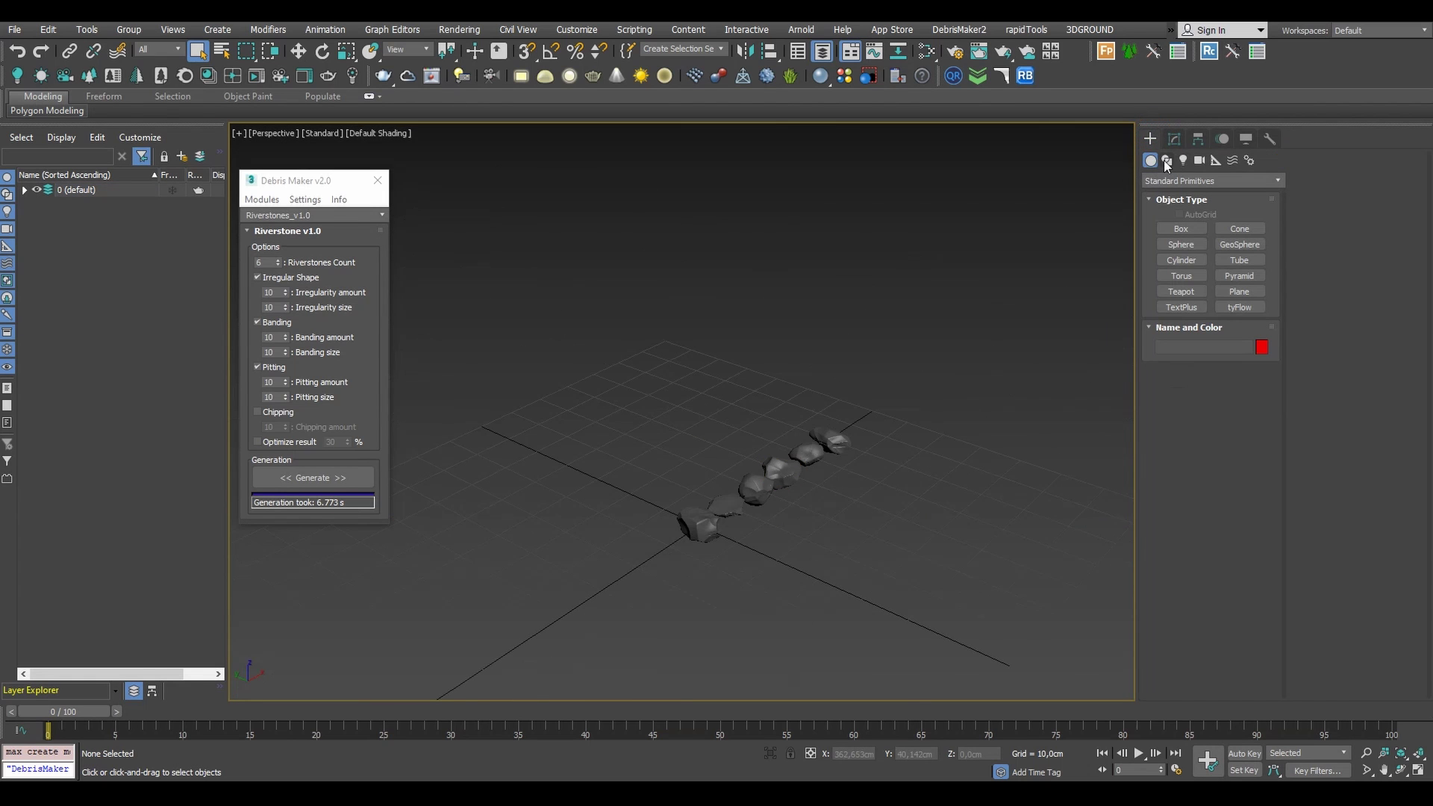
{"action": "left_click", "coordinate": [1168, 161]}
{"action": "left_click", "coordinate": [1180, 241]}
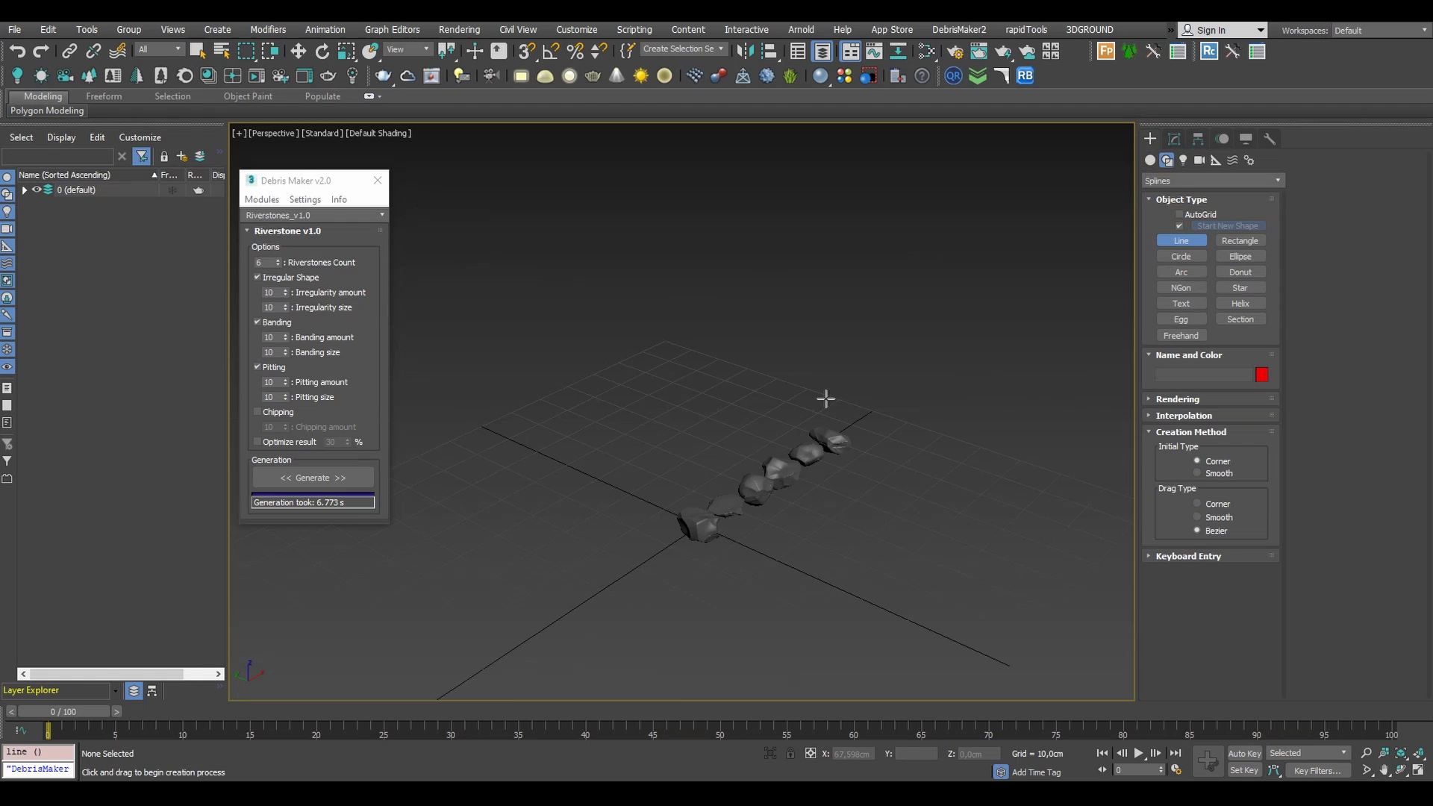
{"action": "left_click", "coordinate": [798, 348]}
{"action": "left_click", "coordinate": [408, 556]}
{"action": "right_click", "coordinate": [423, 567]}
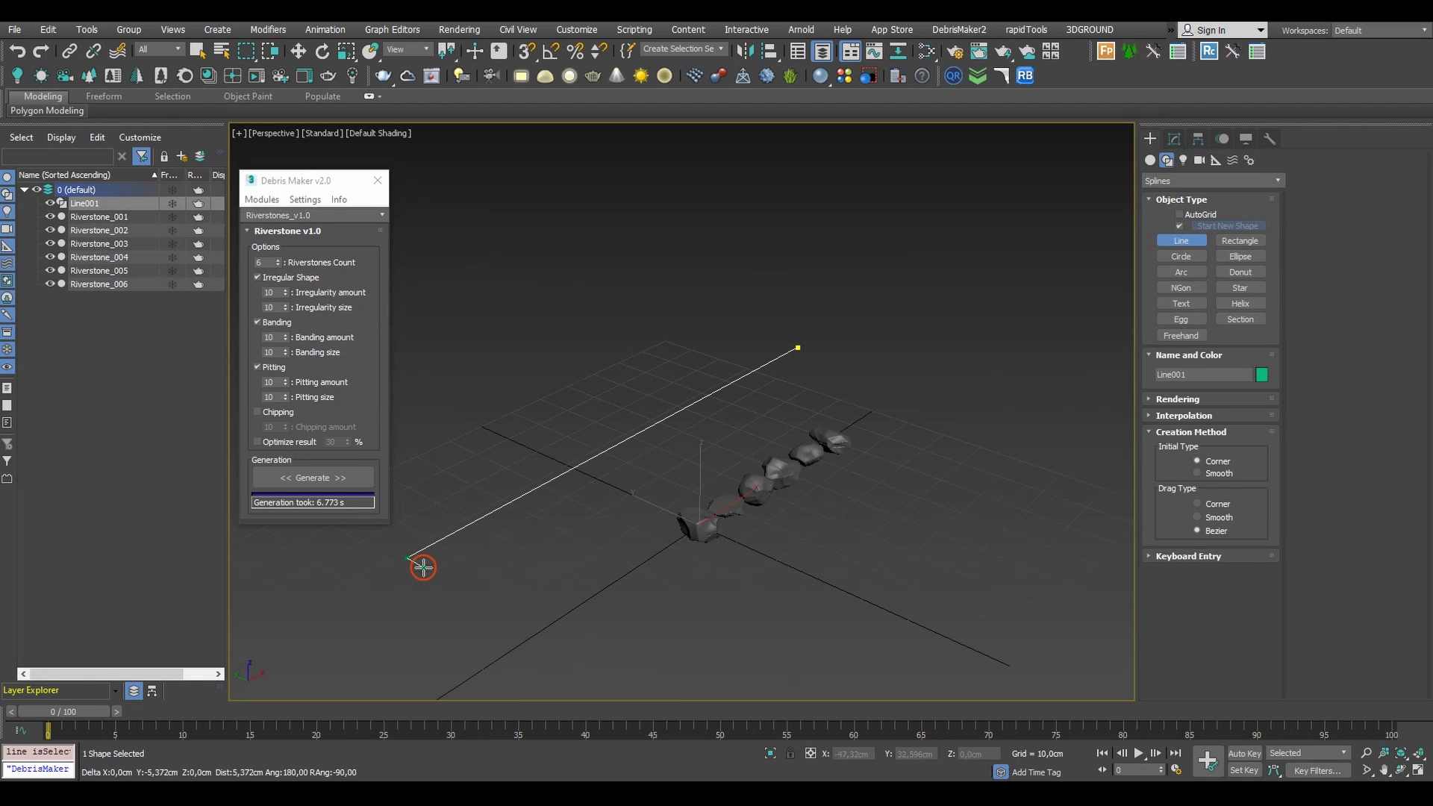
{"action": "right_click", "coordinate": [657, 545]}
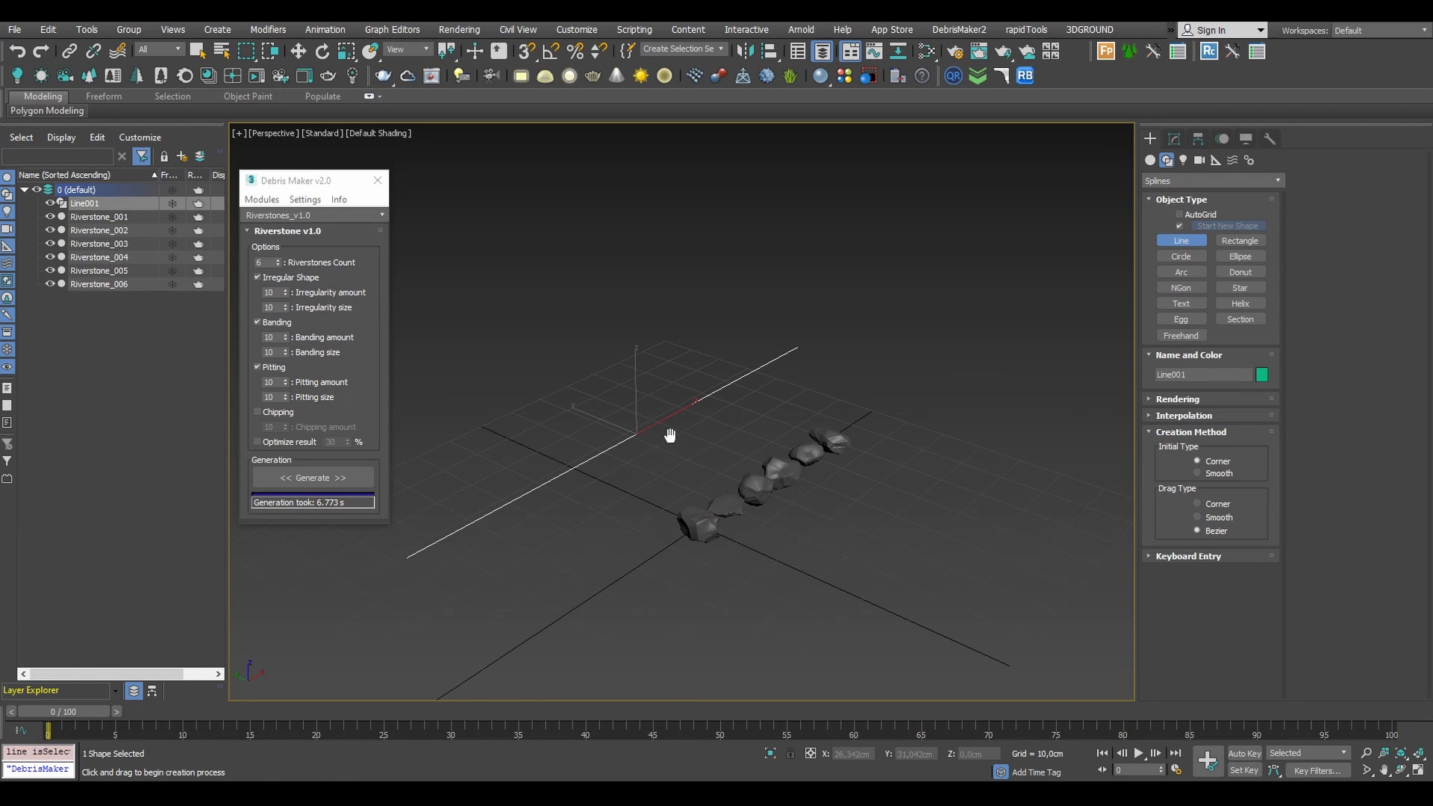
{"action": "middle_click_drag", "start_coordinate": [670, 435], "coordinate": [703, 452]}
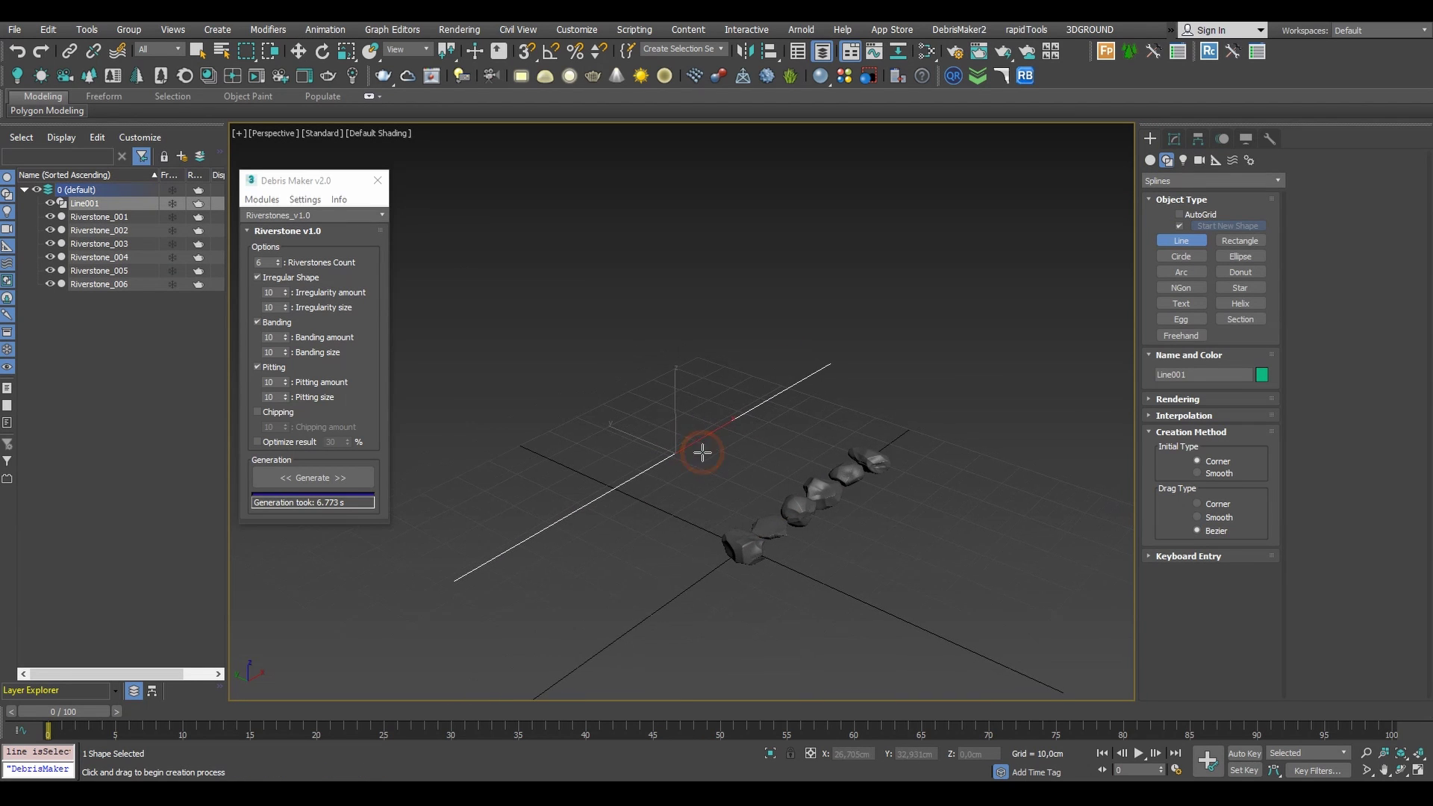
- Create a Corona Scatter object in the viewport behind the line, with an icon size of about 19.3
{"action": "left_click", "coordinate": [1174, 139]}
{"action": "left_click", "coordinate": [1151, 139]}
{"action": "left_click", "coordinate": [1150, 161]}
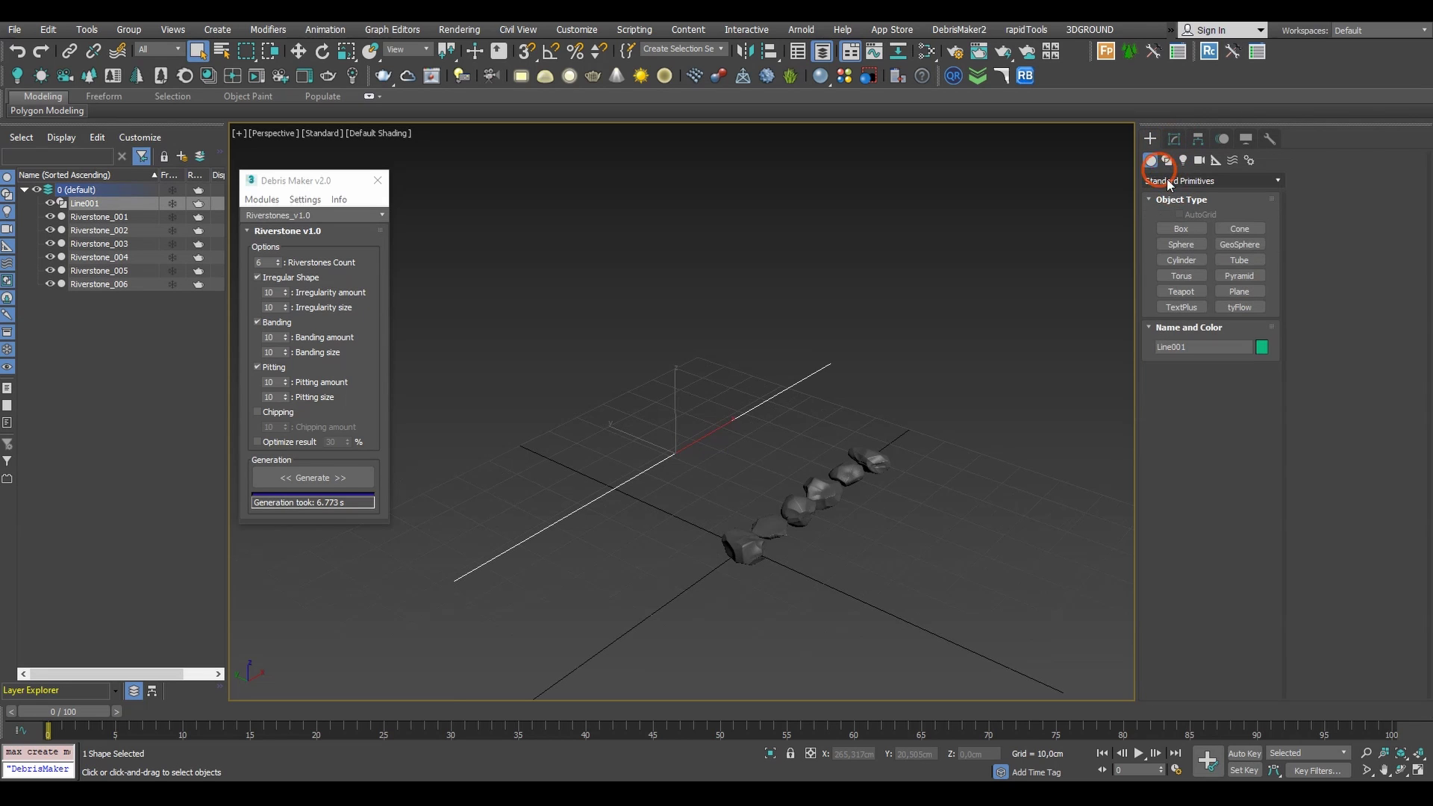
{"action": "left_click", "coordinate": [1170, 183]}
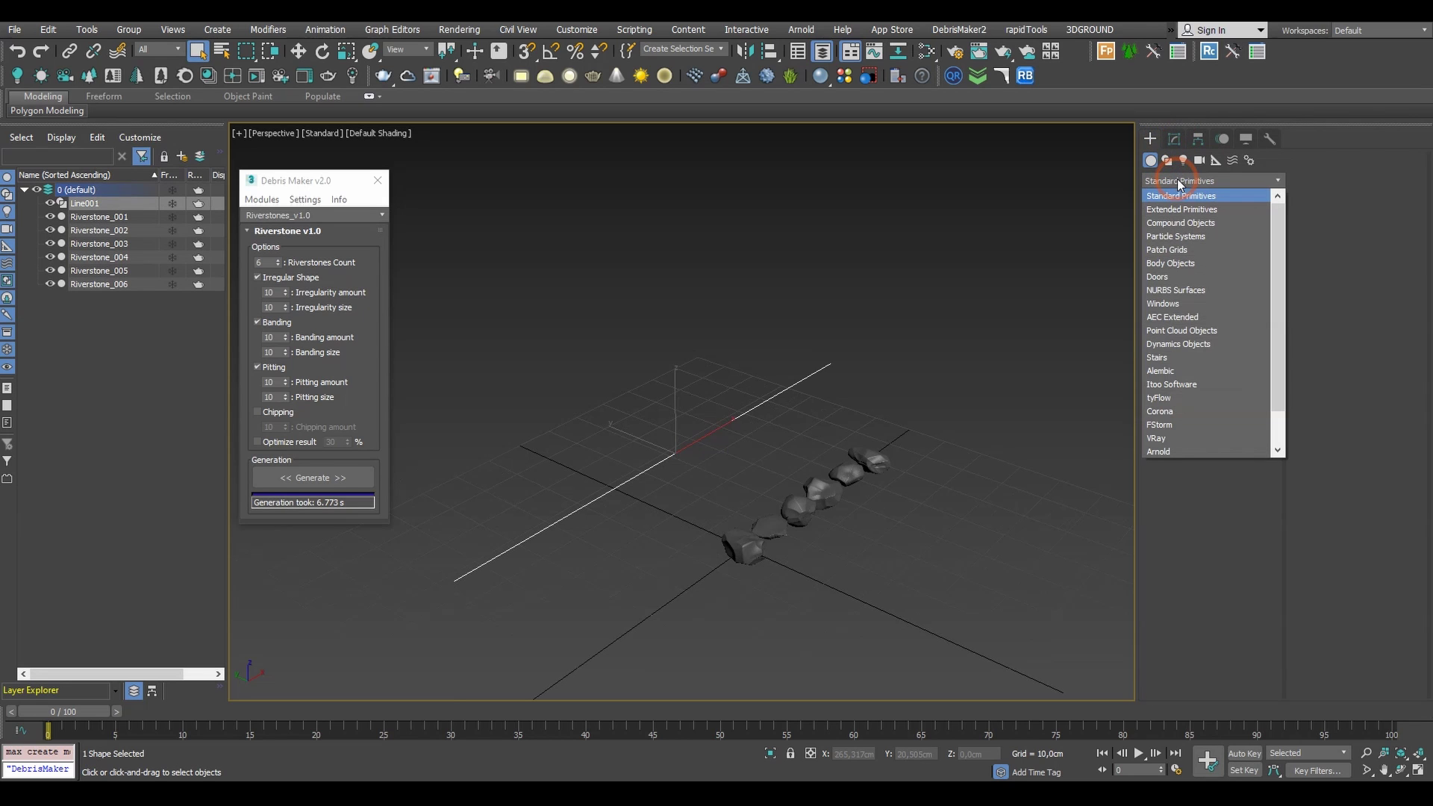
{"action": "left_click", "coordinate": [1176, 413]}
{"action": "left_click", "coordinate": [1184, 245]}
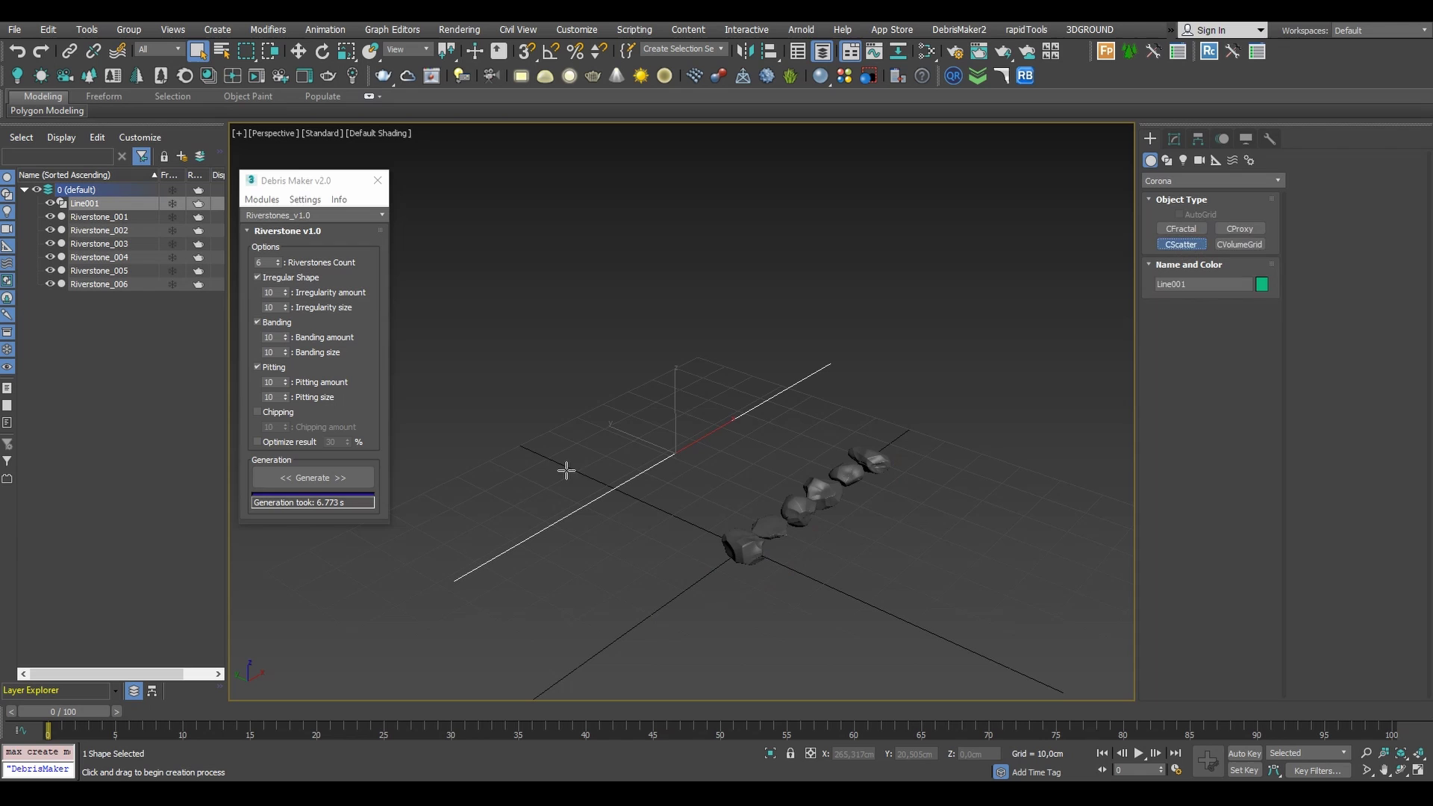
{"action": "left_click_drag", "start_coordinate": [604, 348], "coordinate": [569, 374]}
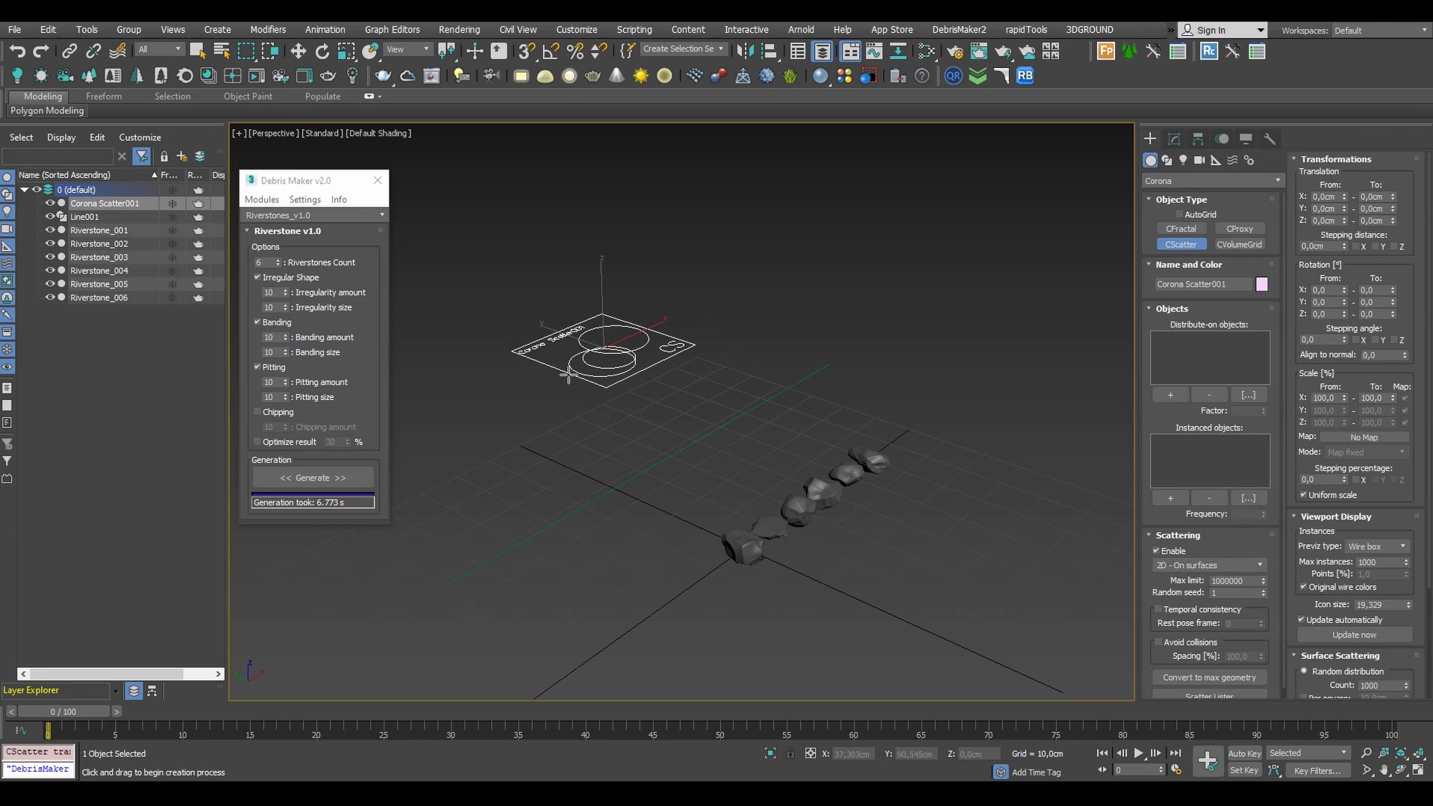
- Finish creating the scatter object and add the line as its distribute-on object
{"action": "right_click", "coordinate": [1049, 353]}
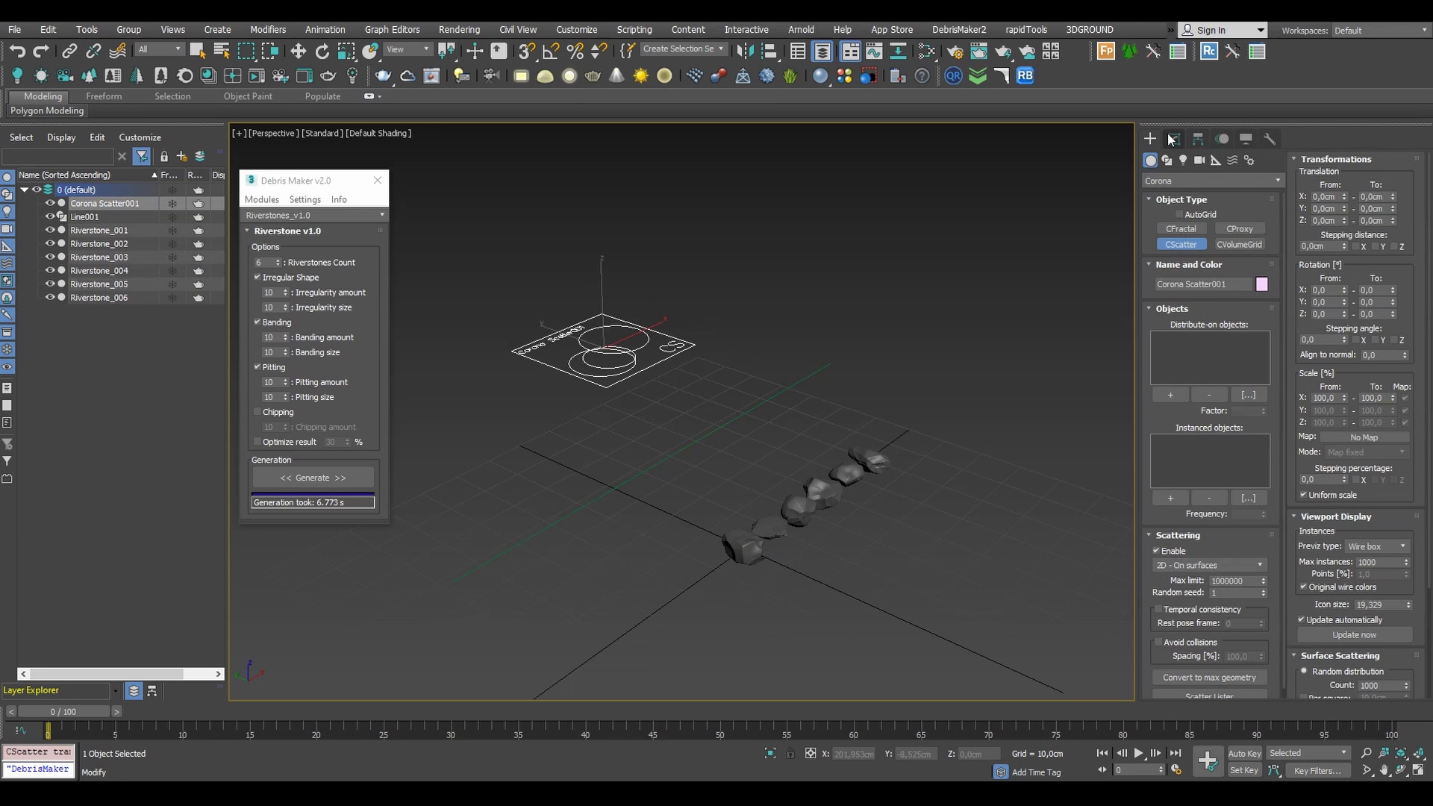
{"action": "left_click", "coordinate": [1174, 140]}
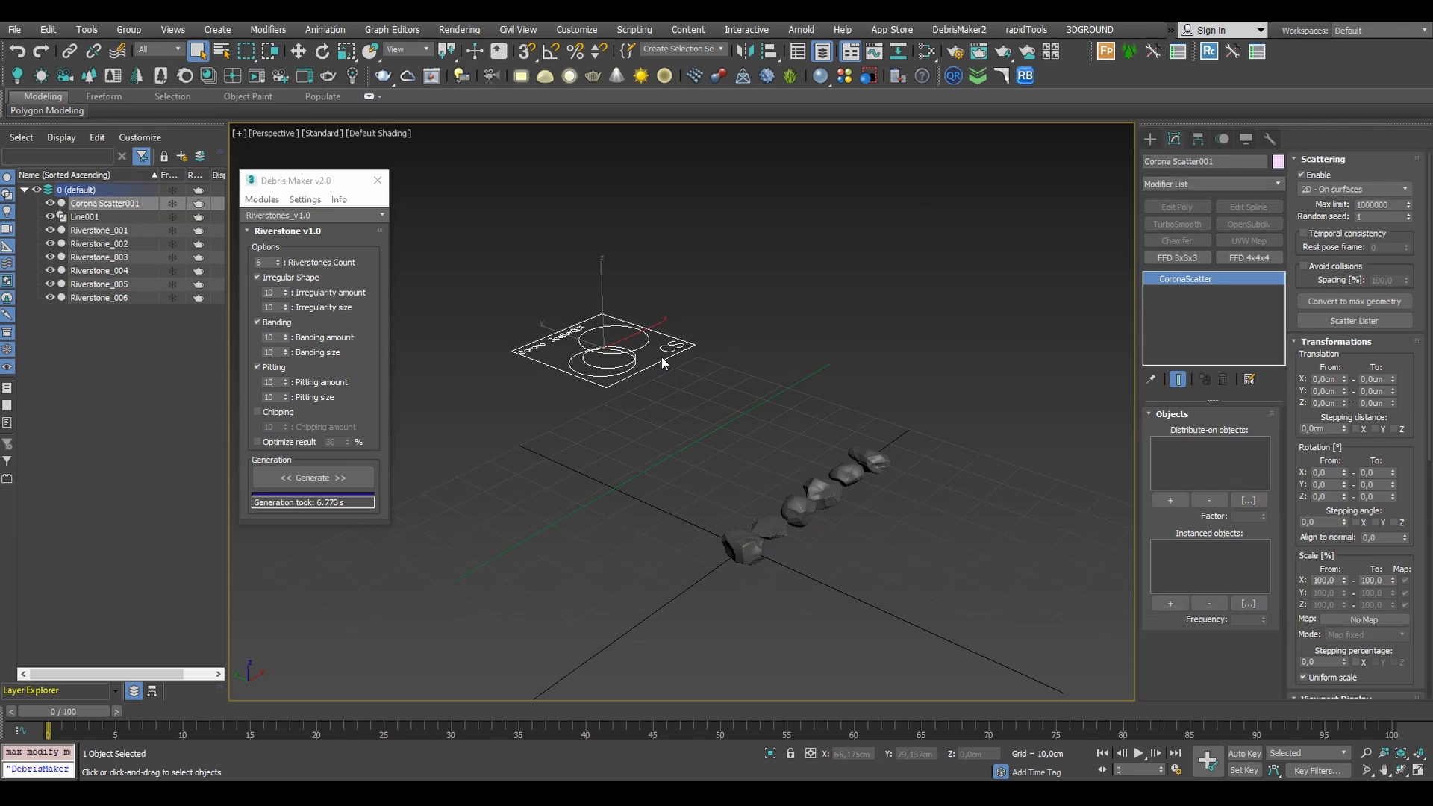
{"action": "middle_click_drag", "start_coordinate": [608, 372], "coordinate": [640, 362]}
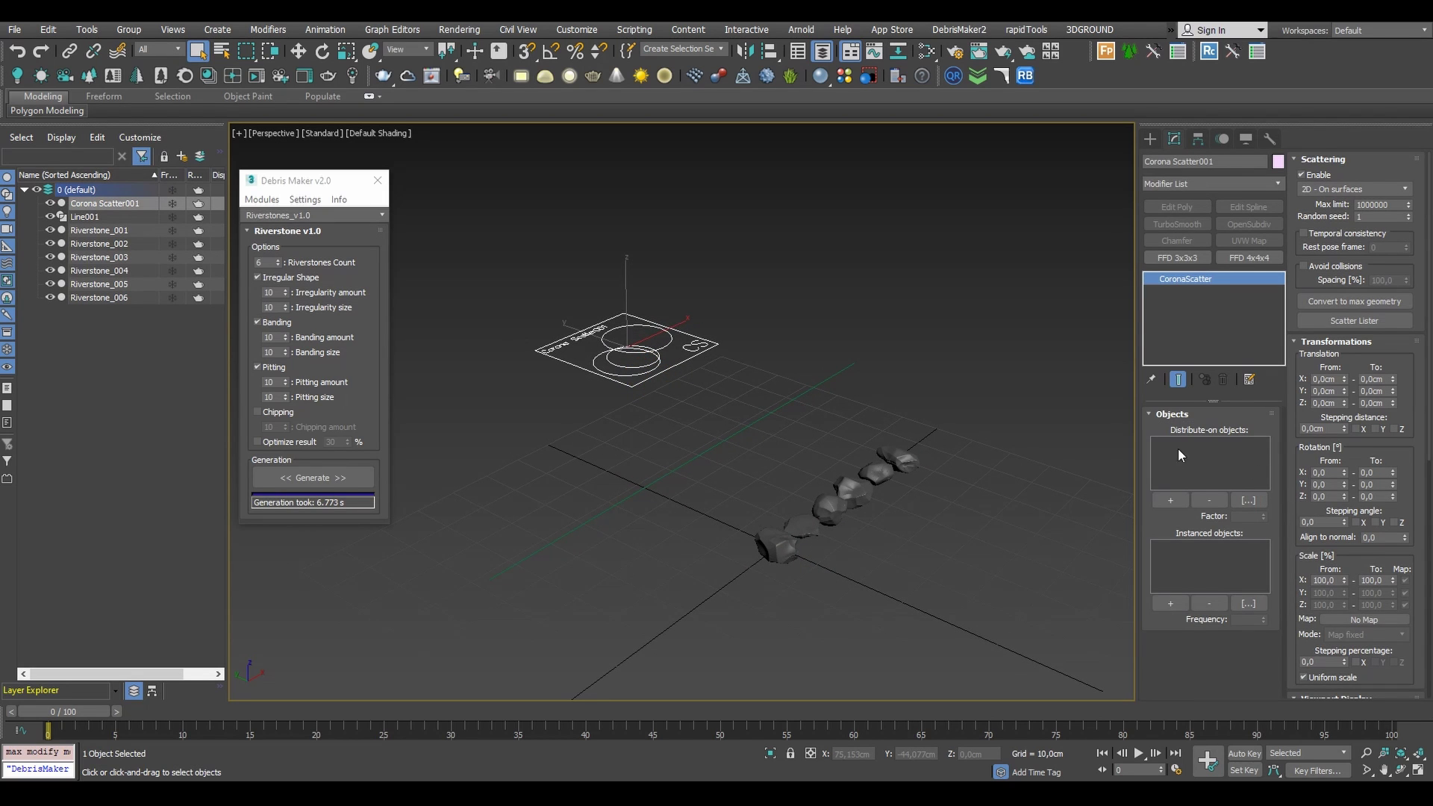
{"action": "left_click", "coordinate": [1168, 502]}
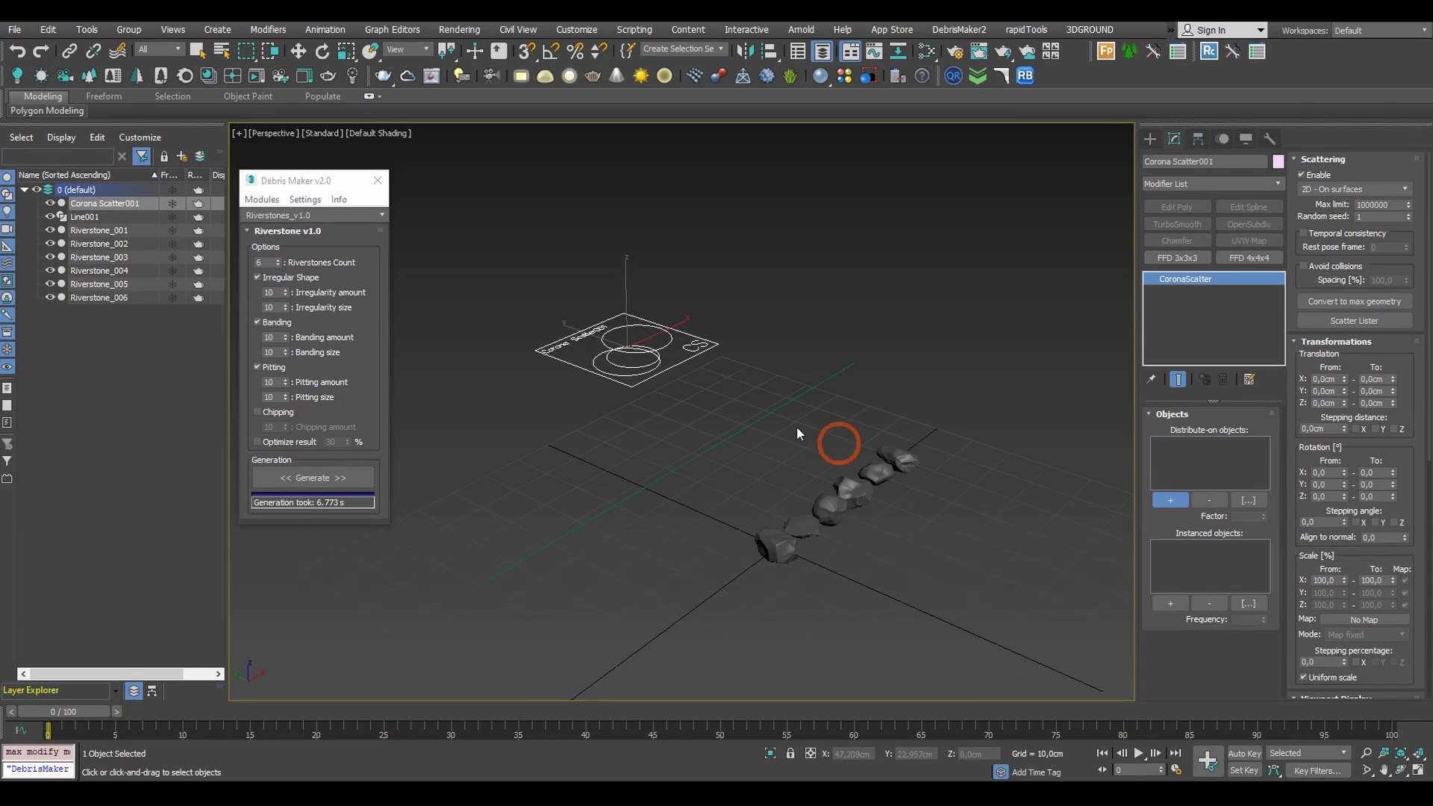
{"action": "left_click", "coordinate": [758, 418]}
{"action": "left_click", "coordinate": [1172, 501]}
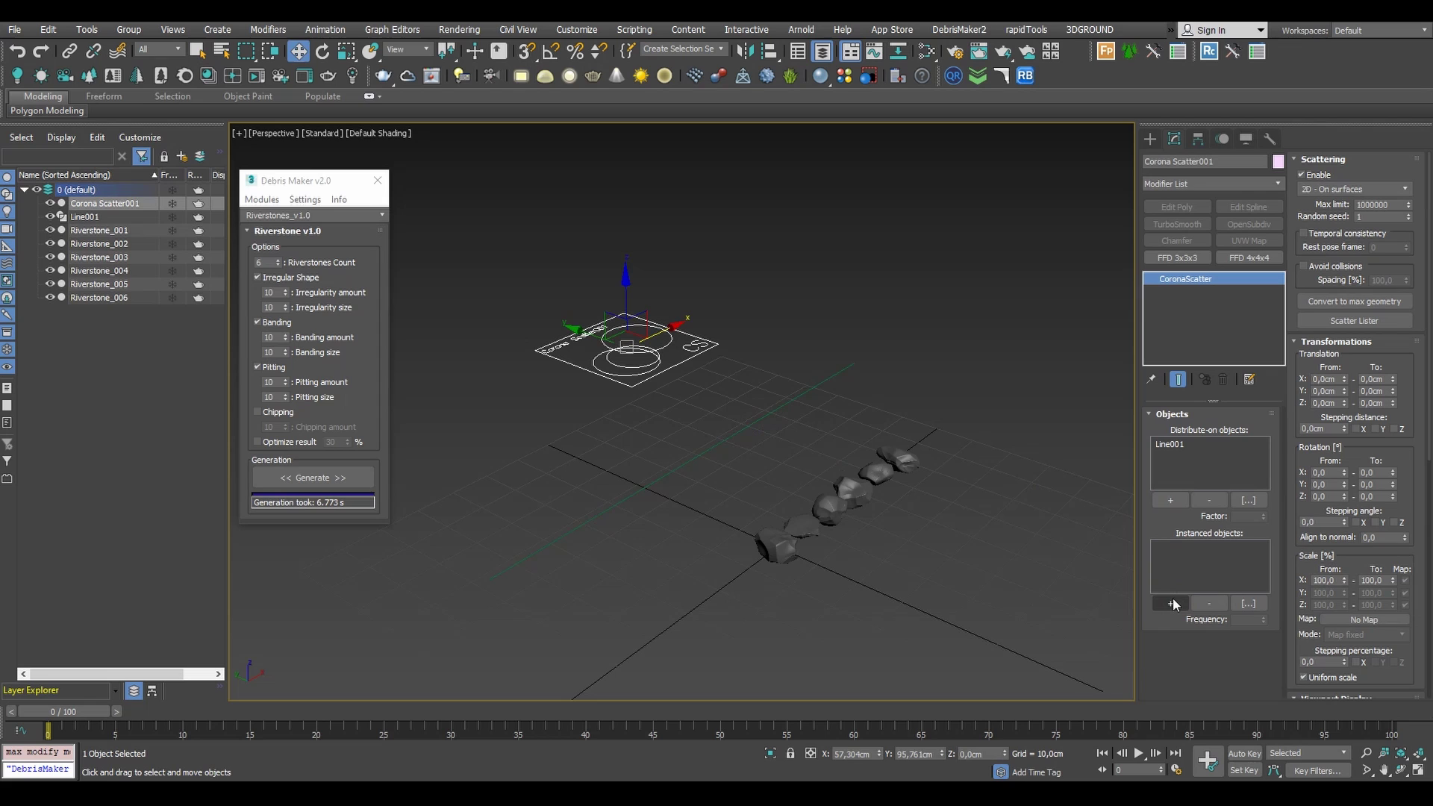
- Add all six riverstones to the scatter's instanced objects by picking them one after another in the viewport
{"action": "left_click", "coordinate": [1172, 601]}
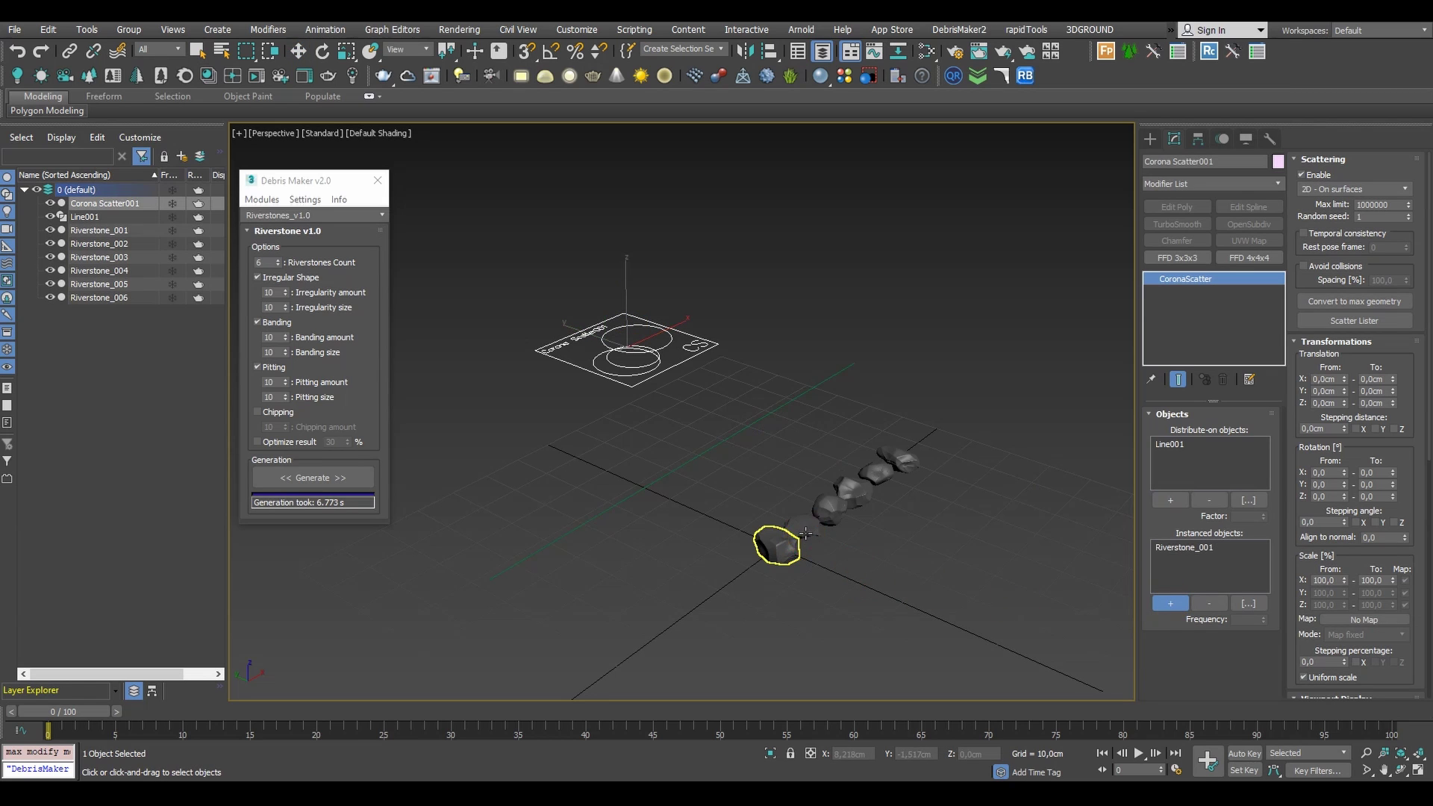
{"action": "left_click", "coordinate": [805, 525]}
{"action": "left_click", "coordinate": [830, 507]}
{"action": "left_click", "coordinate": [858, 490]}
{"action": "left_click", "coordinate": [879, 472]}
{"action": "left_click", "coordinate": [894, 458]}
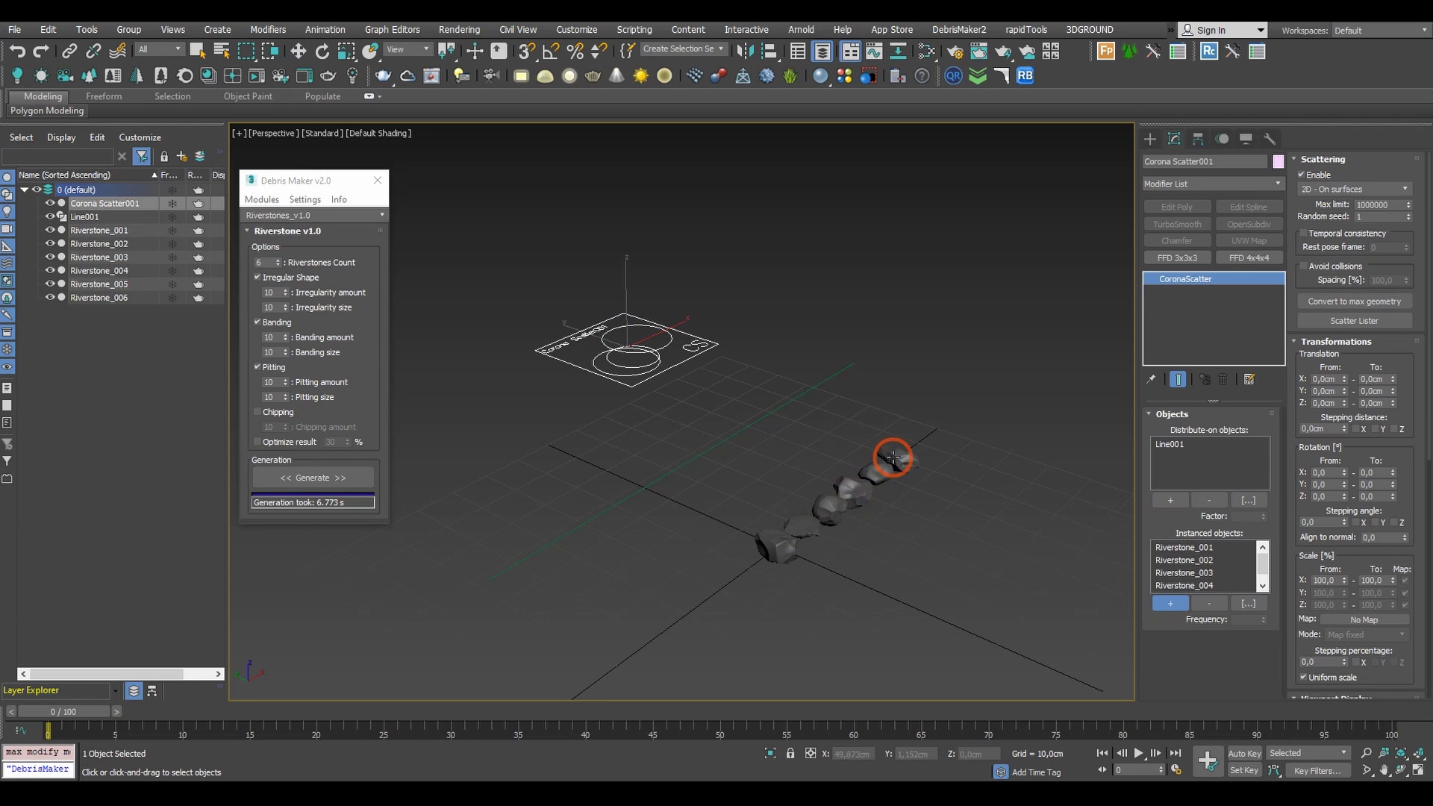
{"action": "left_click", "coordinate": [1183, 603]}
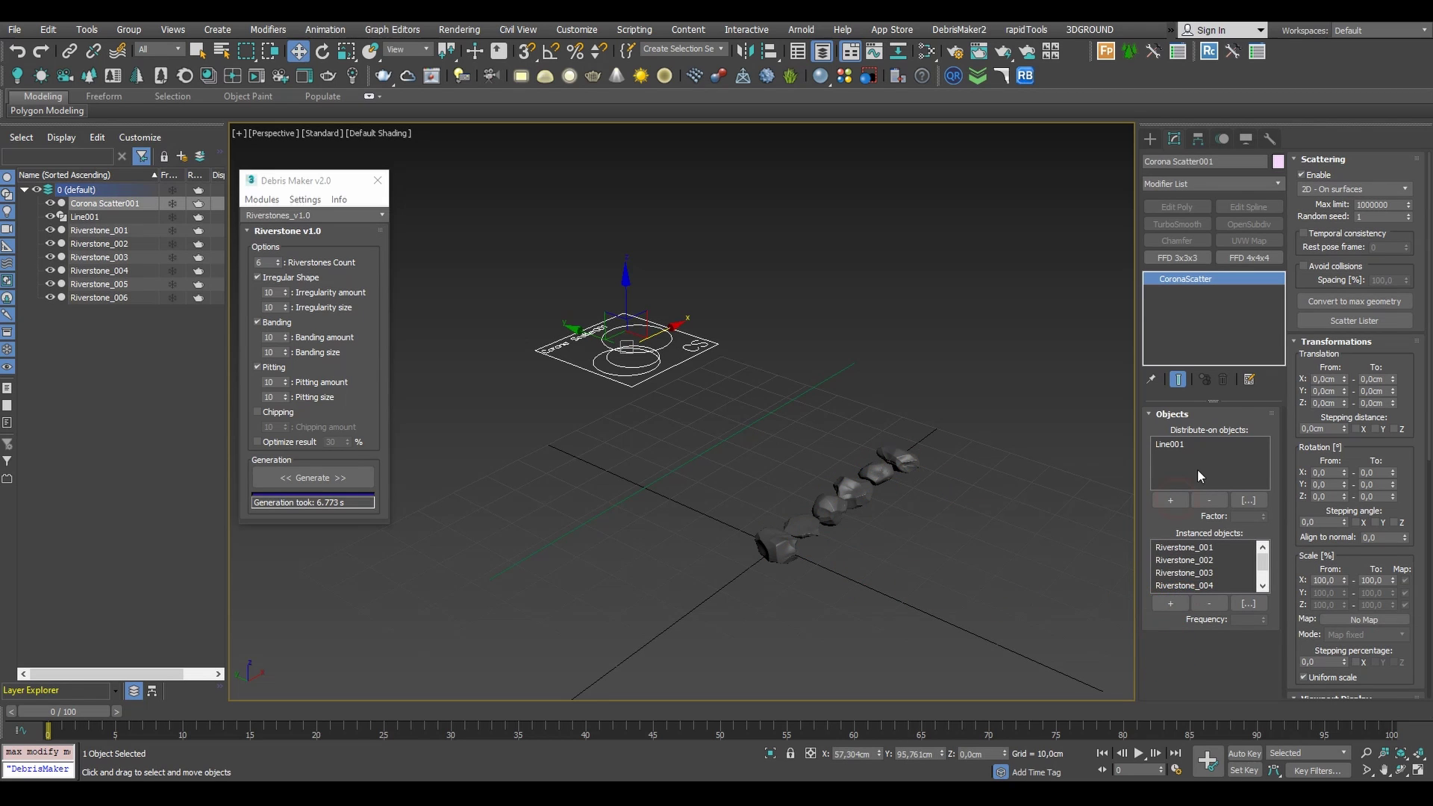
- Keep the scattering mode on 2D - On surfaces, and apply an Extrude modifier to the line
{"action": "left_click", "coordinate": [1329, 191]}
{"action": "left_click", "coordinate": [1336, 213]}
{"action": "left_click", "coordinate": [800, 402]}
{"action": "left_click", "coordinate": [799, 397]}
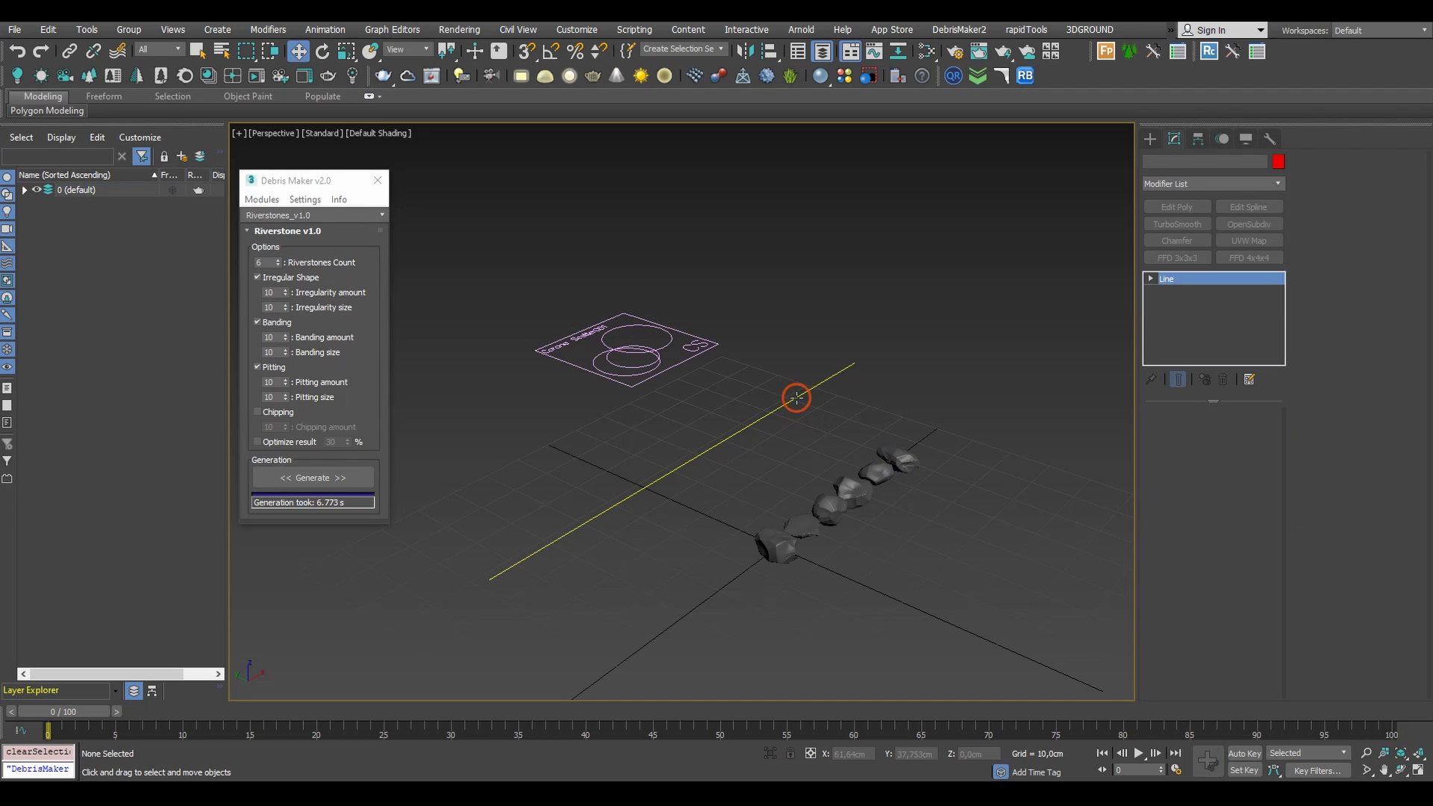
{"action": "left_click", "coordinate": [1280, 185]}
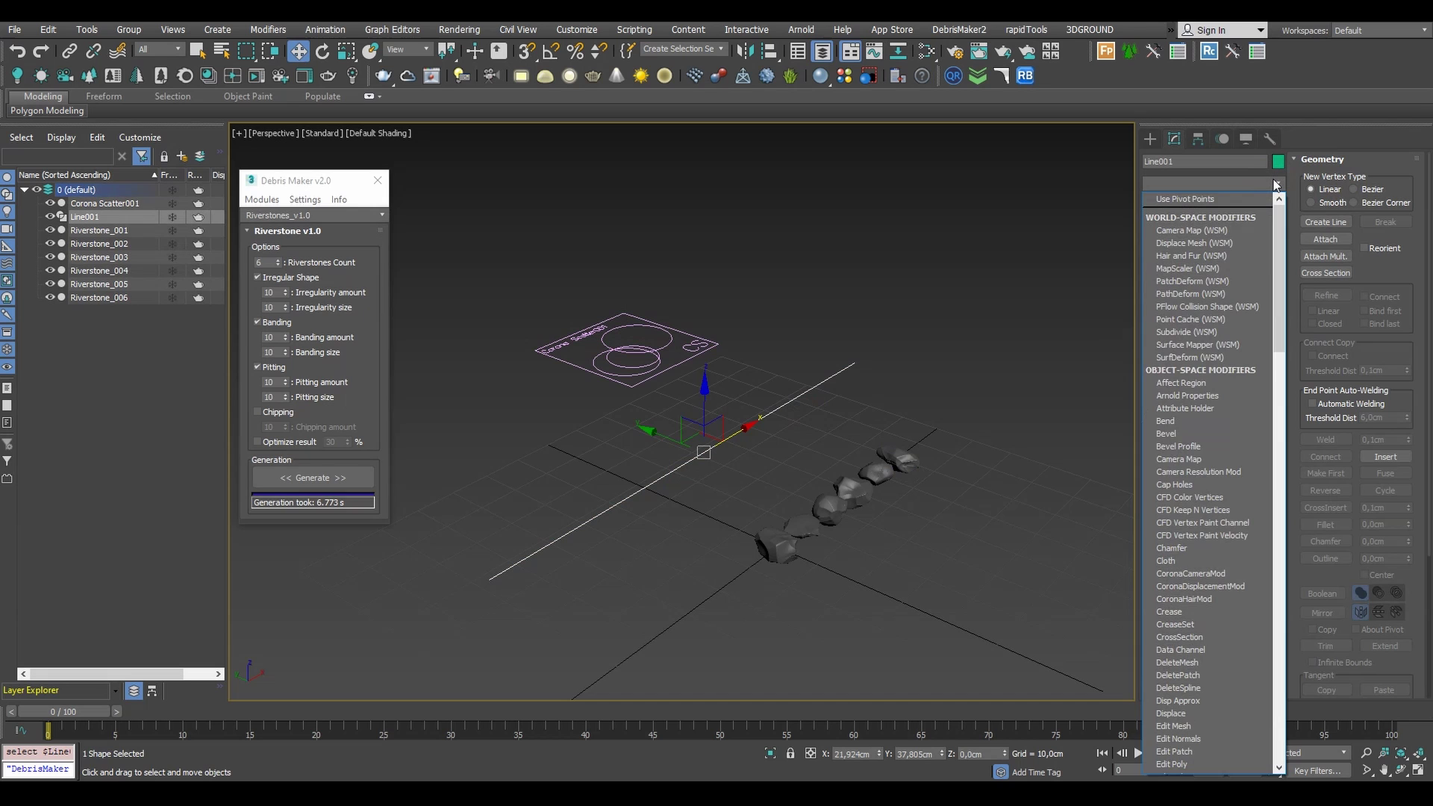
{"action": "type", "text": "ex"}
{"action": "key", "text": "Return"}
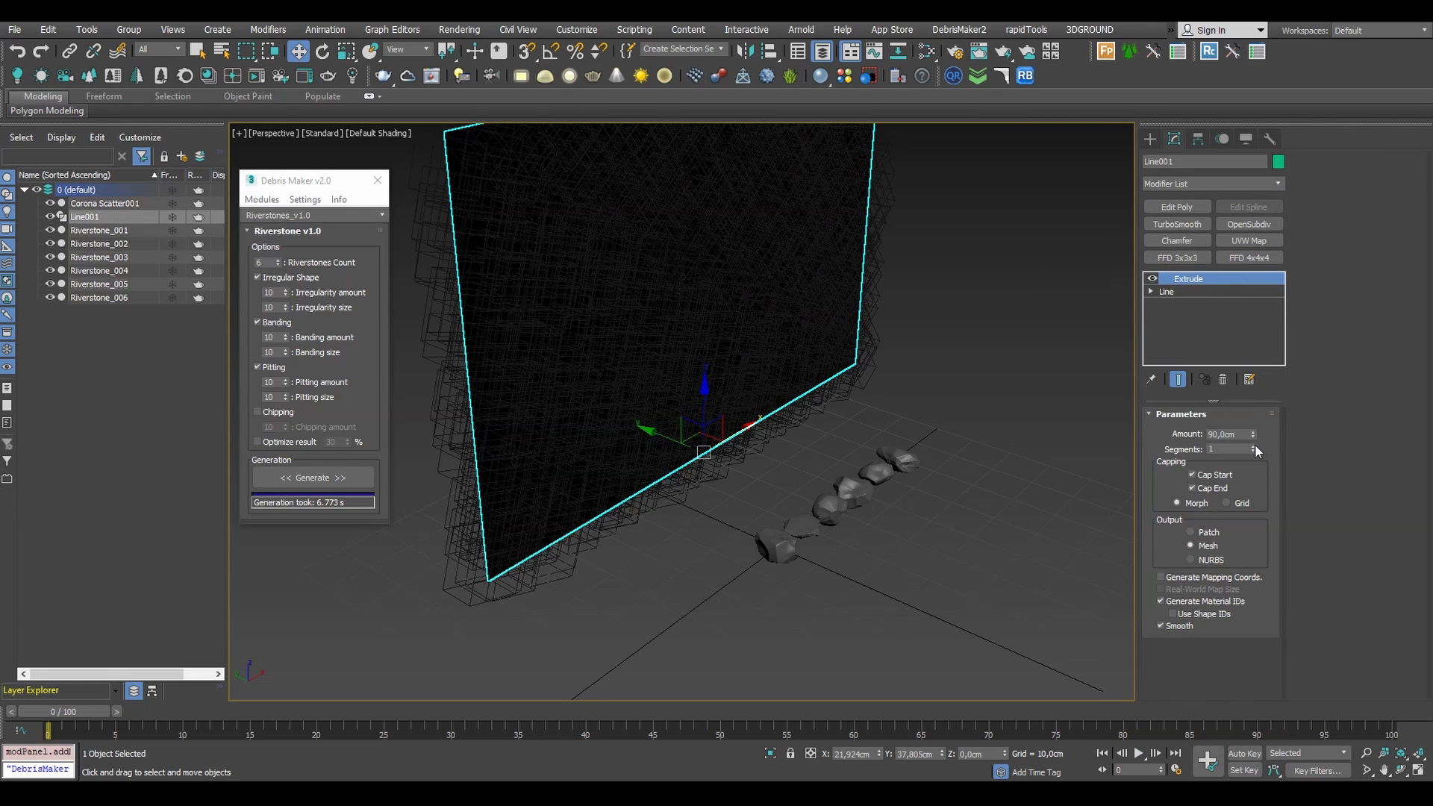
- Set the line's extrusion amount to 45 cm
{"action": "scroll", "coordinate": [772, 455], "scroll_direction": "down", "scroll_amount": 3}
{"action": "middle_click_drag", "start_coordinate": [777, 429], "coordinate": [784, 392], "text": "alt"}
{"action": "type", "text": "45"}
{"action": "key", "text": "Return"}
{"action": "scroll", "coordinate": [791, 399], "scroll_direction": "up", "scroll_amount": 2}
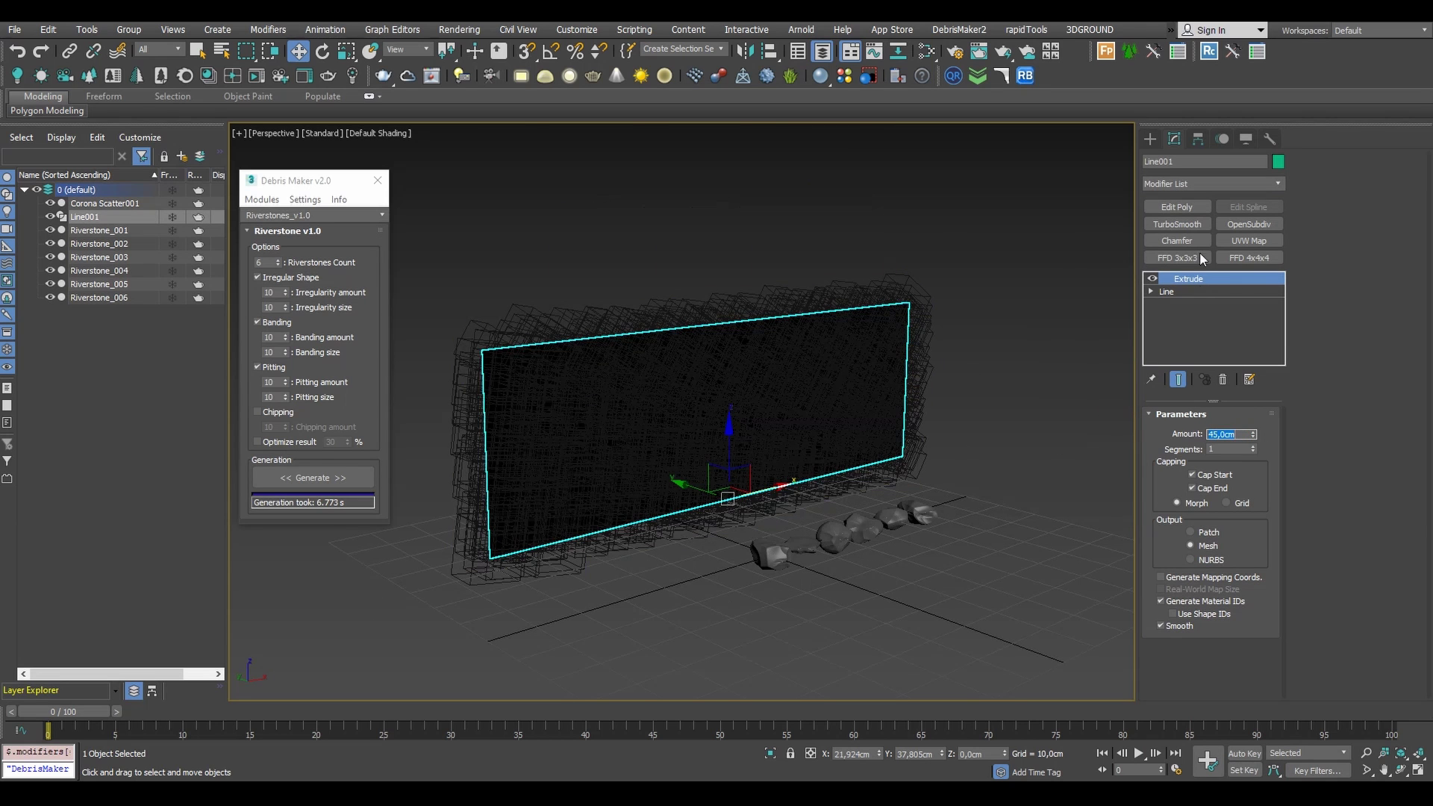
- Select the Corona Scatter object and disable its scattering
{"action": "middle_click_drag", "start_coordinate": [665, 414], "coordinate": [829, 403], "text": "alt"}
{"action": "left_click", "coordinate": [627, 367]}
{"action": "left_click", "coordinate": [1320, 176]}
- Add an Edit Poly modifier above Extrude on the extruded wall surface
{"action": "left_click", "coordinate": [729, 421]}
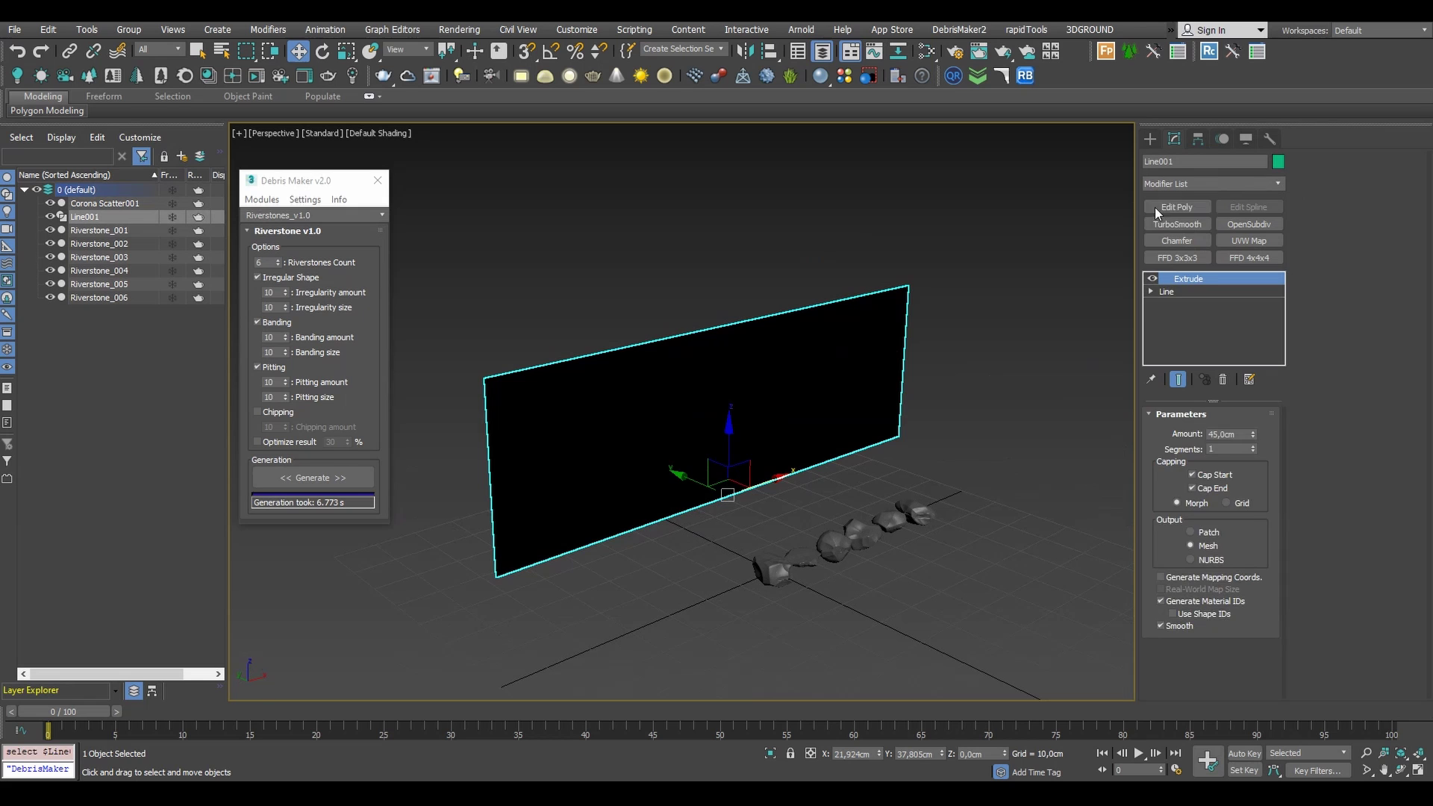
{"action": "left_click", "coordinate": [1178, 224]}
{"action": "left_click", "coordinate": [1222, 379]}
{"action": "left_click", "coordinate": [1177, 207]}
- Connect the wall's upper and lower edges with four vertical edges
{"action": "key", "text": "2"}
{"action": "left_click_drag", "start_coordinate": [832, 278], "coordinate": [871, 499]}
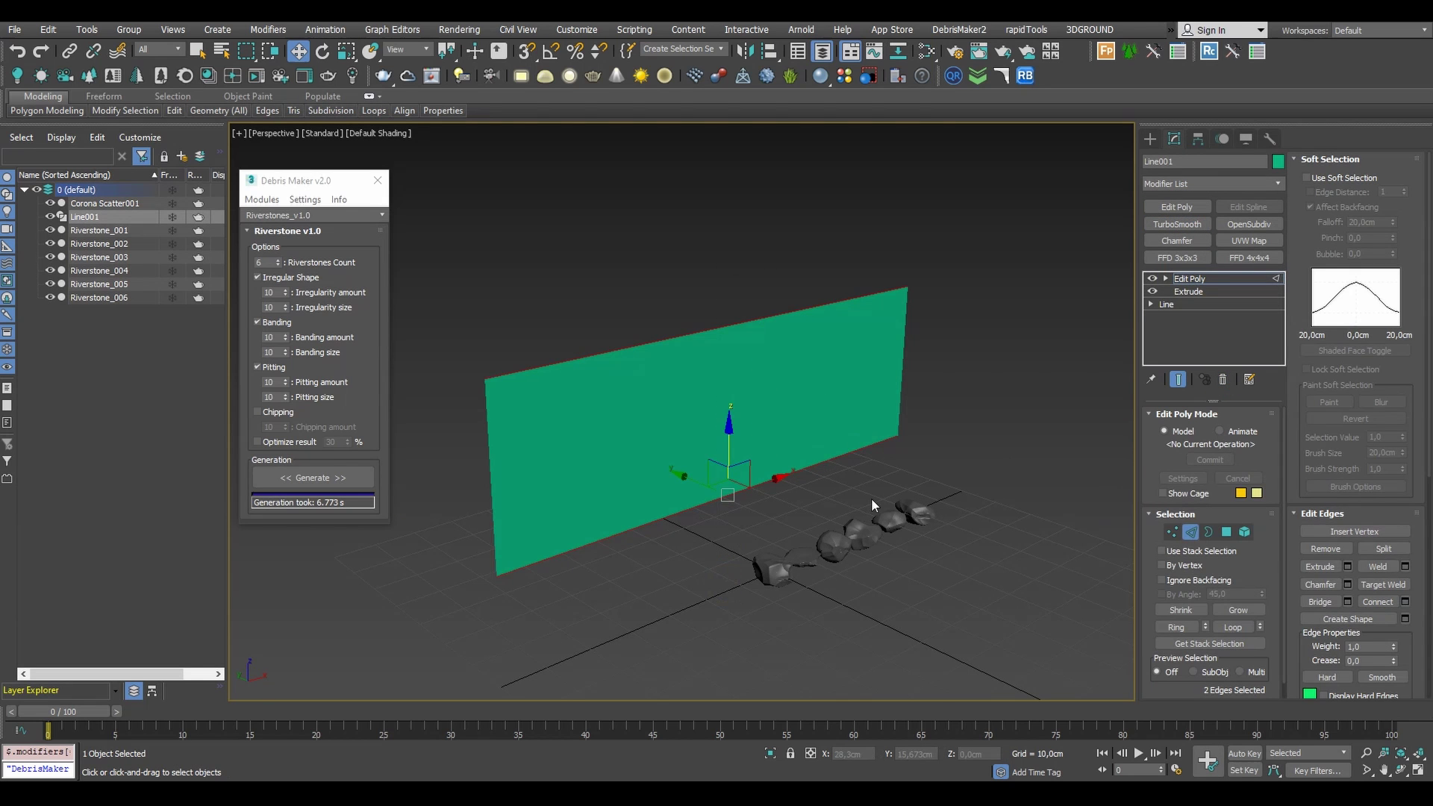
{"action": "left_click", "coordinate": [1403, 601]}
{"action": "left_click_drag", "start_coordinate": [690, 420], "coordinate": [691, 403]}
{"action": "left_click", "coordinate": [691, 486]}
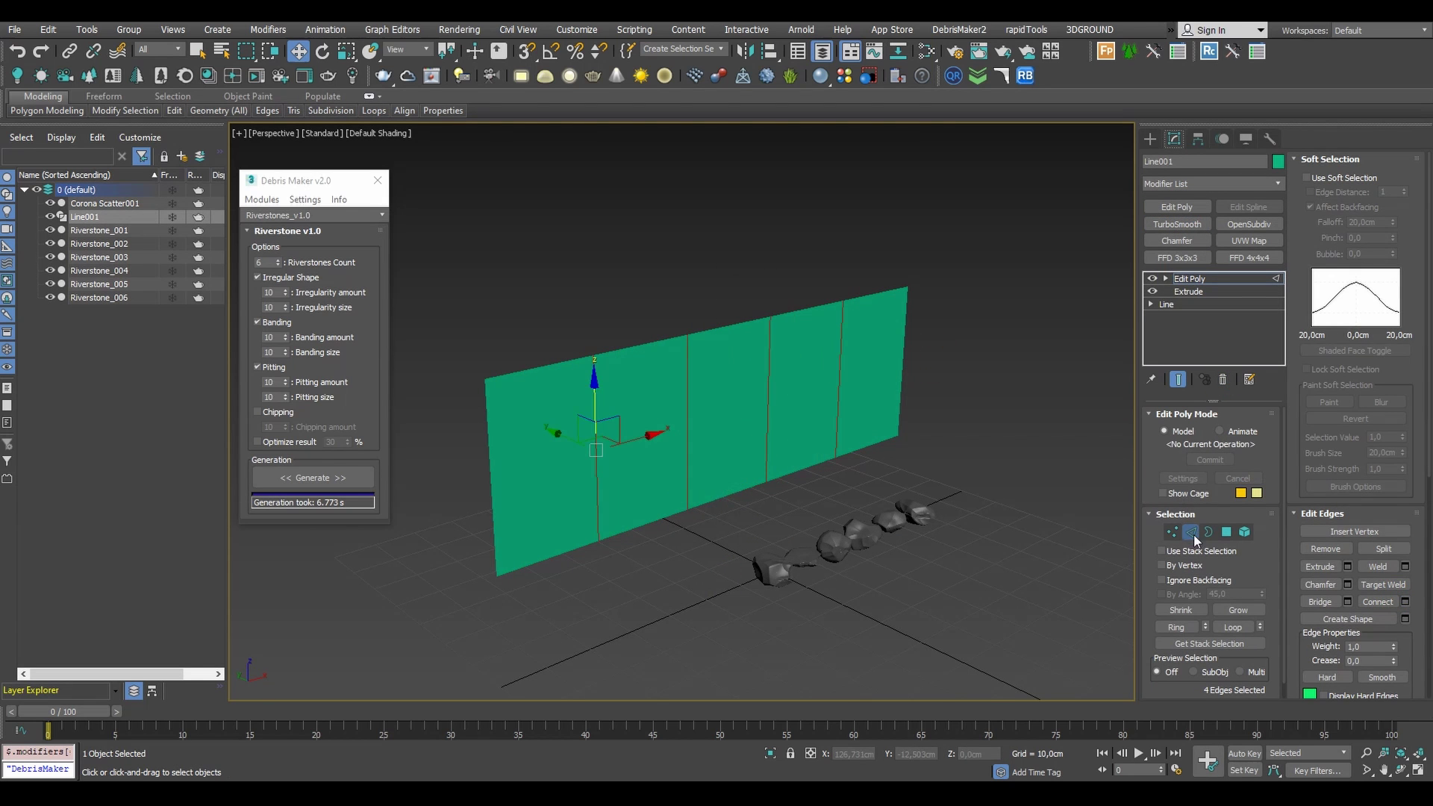
{"action": "left_click", "coordinate": [1192, 532]}
- Display the mesh edges and lower the wall's upper vertices to different heights for an uneven, ruin-like outline
{"action": "middle_click_drag", "start_coordinate": [634, 390], "coordinate": [640, 407]}
{"action": "key", "text": "F4"}
{"action": "key", "text": "1"}
{"action": "left_click", "coordinate": [491, 397]}
{"action": "left_click_drag", "start_coordinate": [487, 342], "coordinate": [496, 470]}
{"action": "left_click_drag", "start_coordinate": [602, 371], "coordinate": [609, 424]}
{"action": "left_click_drag", "start_coordinate": [693, 352], "coordinate": [694, 360]}
{"action": "left_click_drag", "start_coordinate": [849, 316], "coordinate": [865, 442]}
{"action": "left_click_drag", "start_coordinate": [776, 333], "coordinate": [791, 425]}
- Extend the wall with one new polygon outward from its tall end edge
{"action": "key", "text": "2"}
{"action": "left_click", "coordinate": [910, 380]}
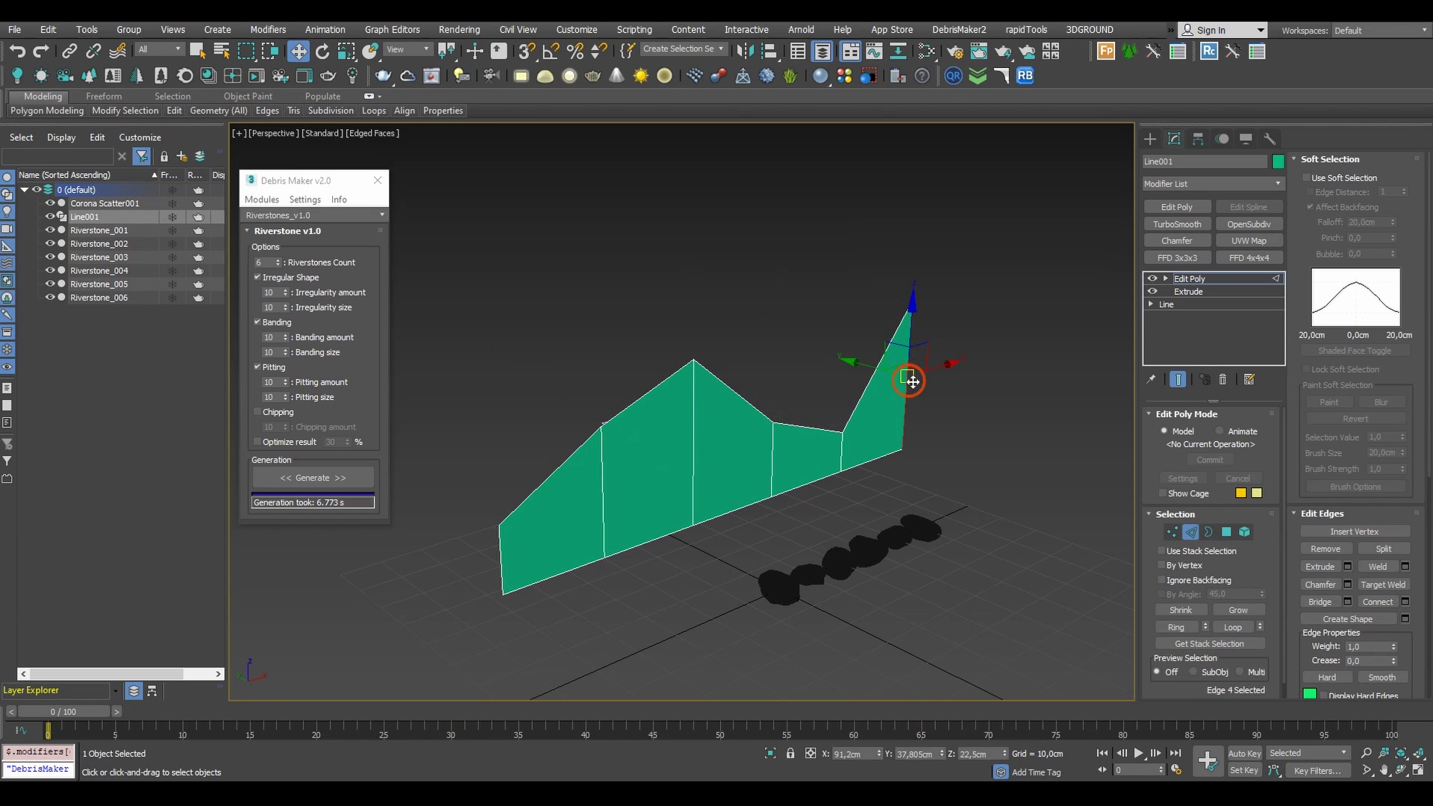
{"action": "left_click_drag", "start_coordinate": [933, 373], "coordinate": [998, 356], "text": "shift"}
{"action": "left_click", "coordinate": [997, 357]}
{"action": "middle_click_drag", "start_coordinate": [901, 405], "coordinate": [873, 419], "text": "alt"}
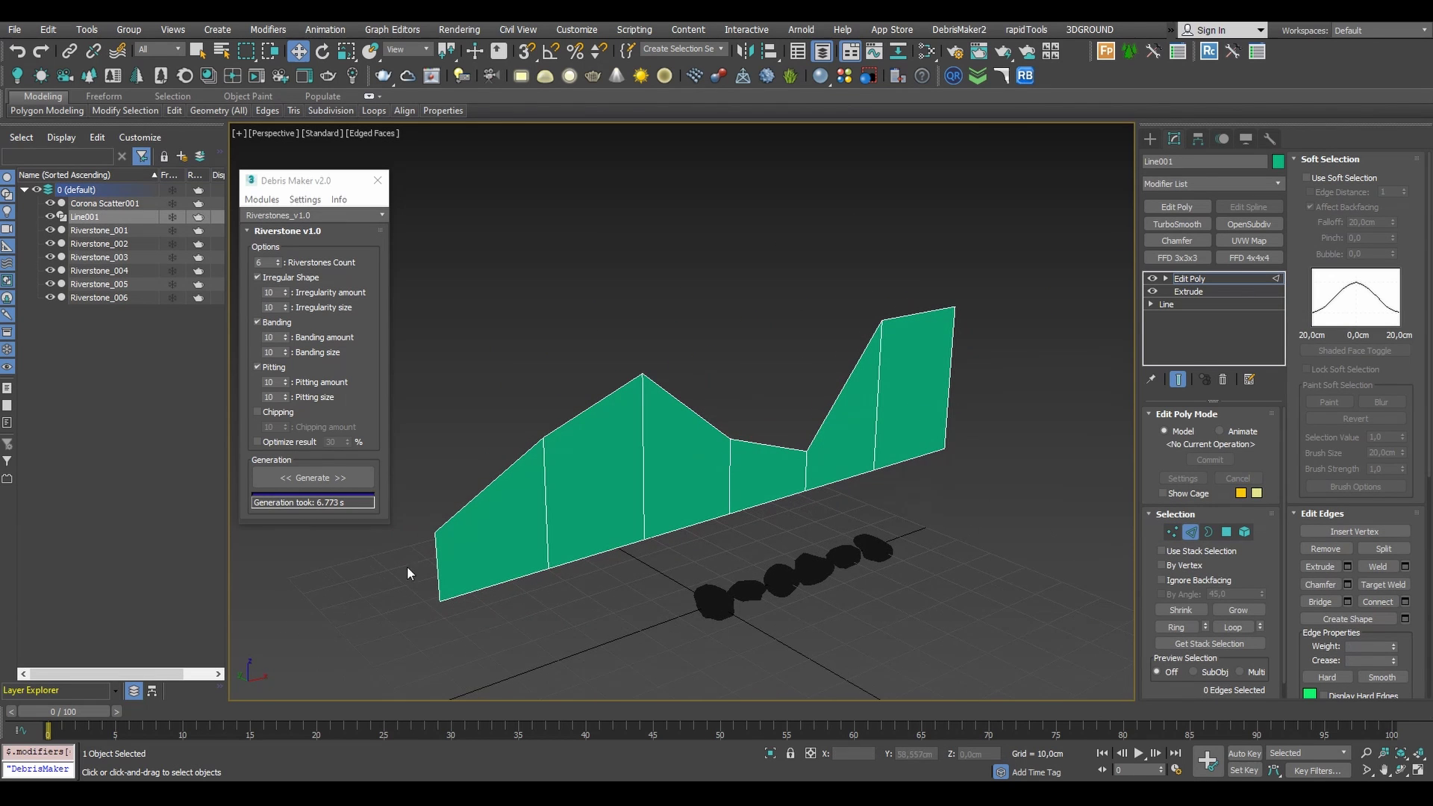
- Extend the wall's low end outward with two new polygons, copying the end edge twice
{"action": "left_click", "coordinate": [438, 567]}
{"action": "left_click_drag", "start_coordinate": [487, 555], "coordinate": [378, 589], "text": "shift"}
{"action": "middle_click_drag", "start_coordinate": [403, 590], "coordinate": [463, 571]}
{"action": "left_click_drag", "start_coordinate": [435, 554], "coordinate": [294, 628], "text": "shift"}
{"action": "middle_click_drag", "start_coordinate": [294, 628], "coordinate": [419, 613]}
- Delete the inner of the two low-end extension polygons to leave a gap in the wall
{"action": "key", "text": "4"}
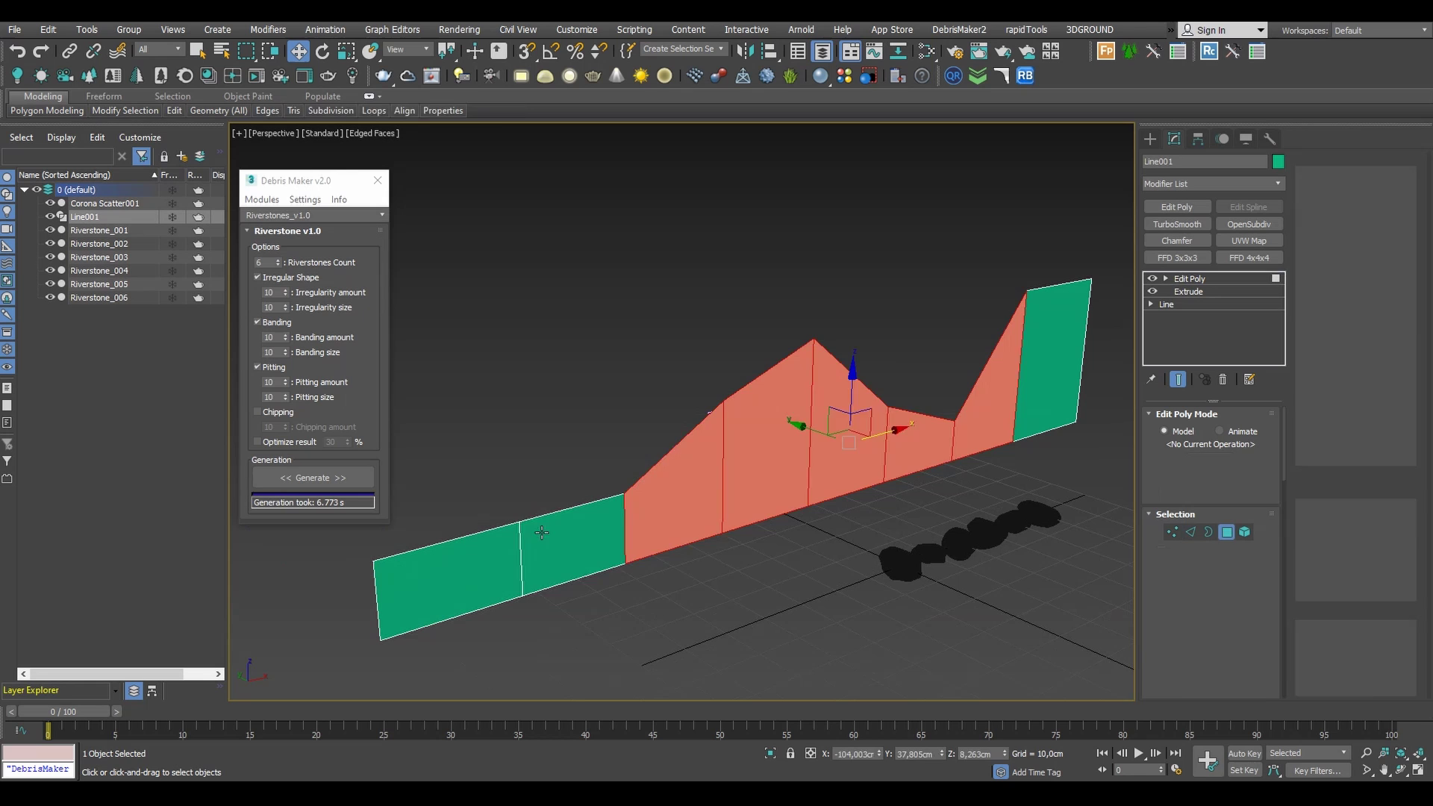
{"action": "left_click", "coordinate": [545, 535]}
{"action": "key", "text": "Delete"}
- Lower the upper corner vertices on both sides of the wall's gap, and leave vertex editing
{"action": "key", "text": "1"}
{"action": "left_click", "coordinate": [520, 522]}
{"action": "left_click_drag", "start_coordinate": [519, 486], "coordinate": [519, 527]}
{"action": "left_click_drag", "start_coordinate": [624, 493], "coordinate": [626, 526]}
{"action": "key", "text": "1"}
{"action": "middle_click_drag", "start_coordinate": [805, 503], "coordinate": [726, 529]}
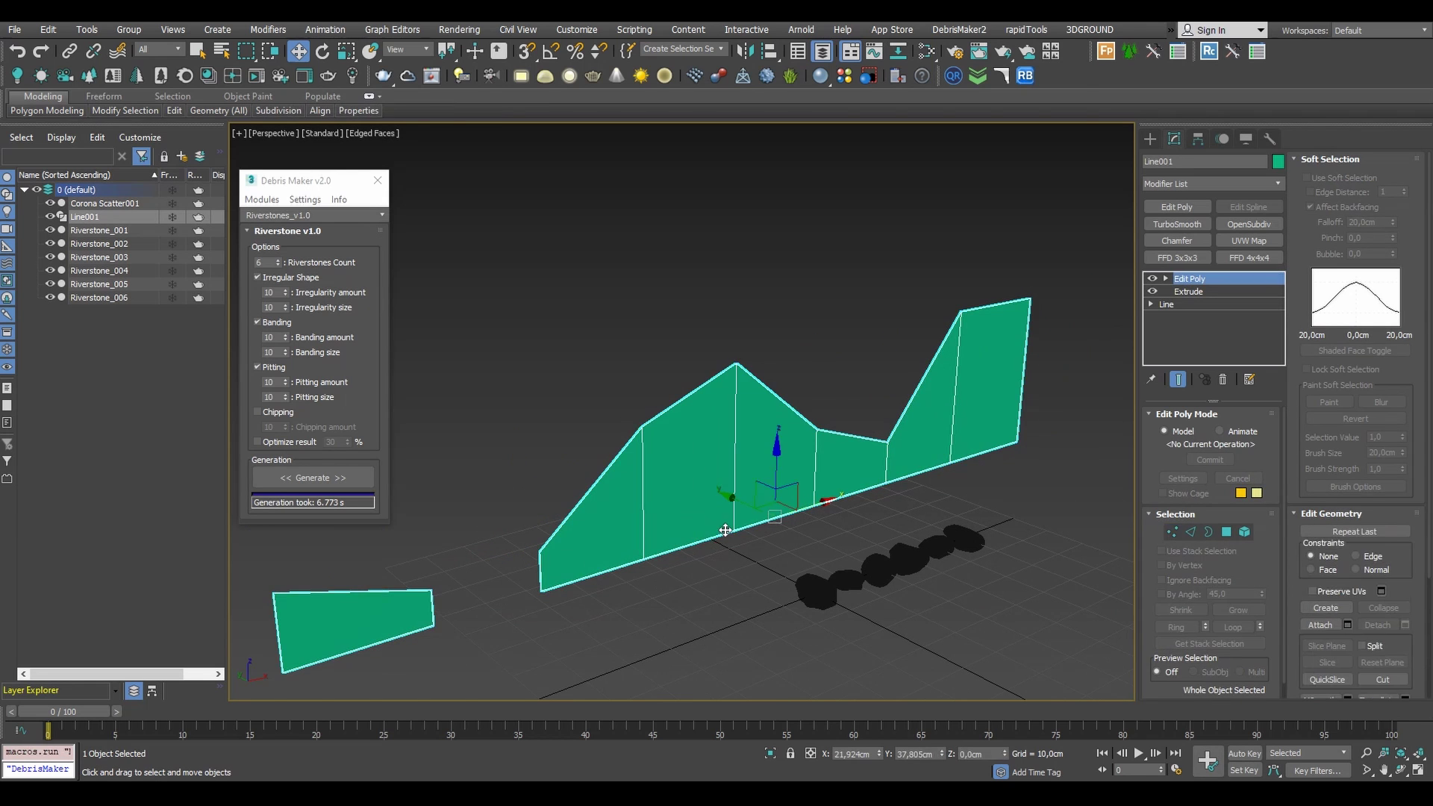
- Reselect the Corona Scatter object and enable its scattering again
{"action": "left_click", "coordinate": [852, 555]}
{"action": "middle_click_drag", "start_coordinate": [768, 471], "coordinate": [767, 466], "text": "alt"}
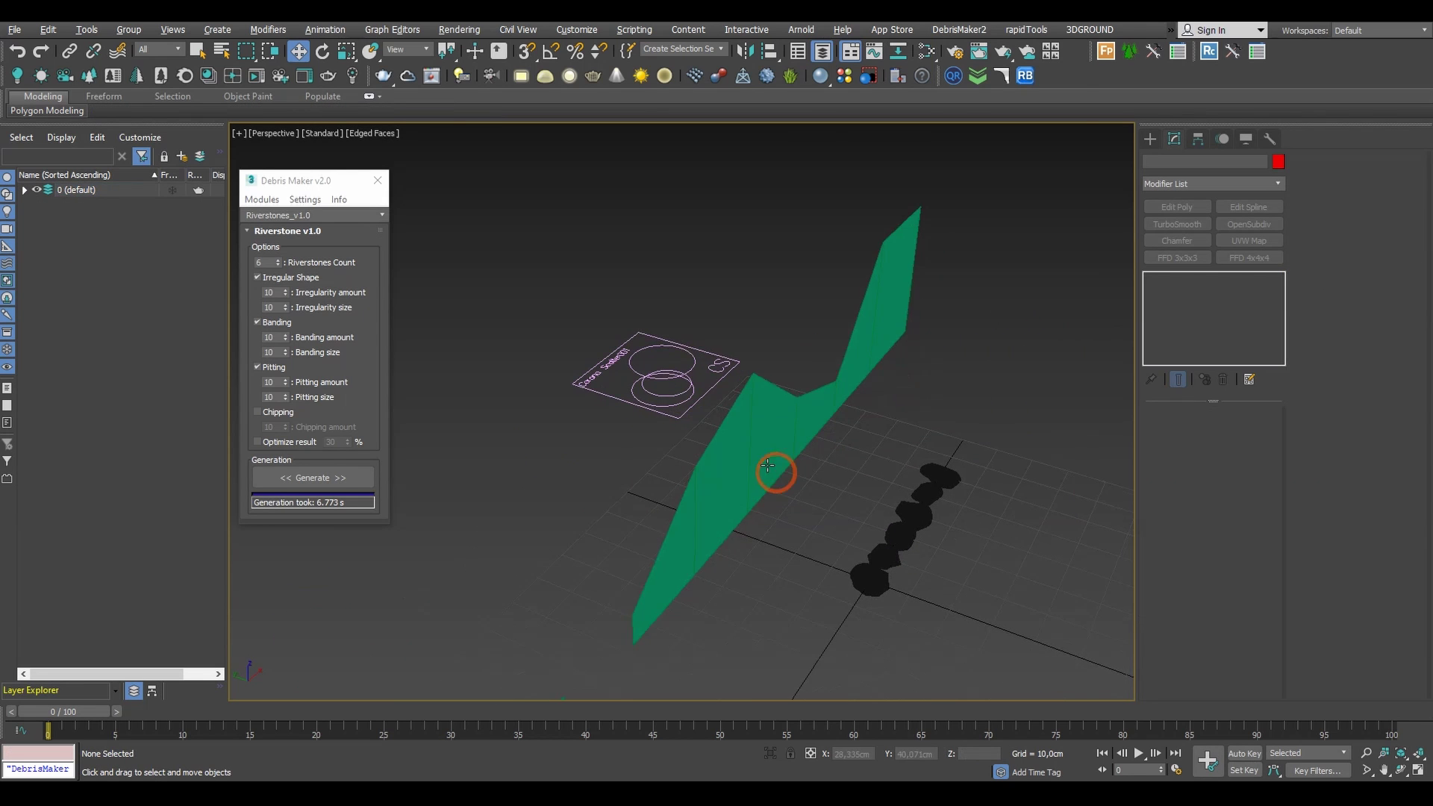
{"action": "left_click", "coordinate": [662, 379]}
{"action": "middle_click_drag", "start_coordinate": [724, 422], "coordinate": [777, 415], "text": "alt"}
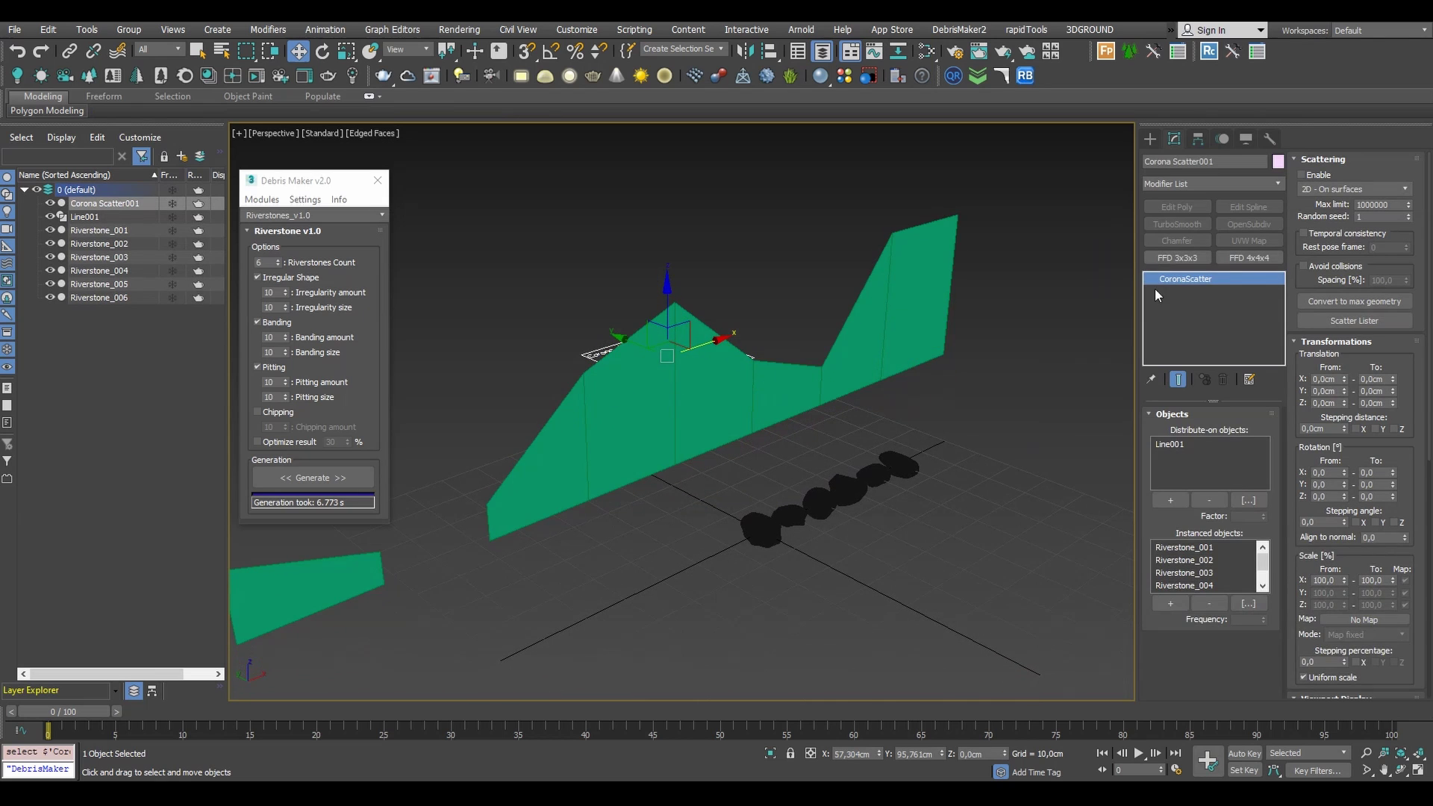
{"action": "left_click", "coordinate": [1313, 177]}
- Set the surface scattering count to 200 and the previz type to Full, with mesh edges hidden
{"action": "scroll", "coordinate": [1416, 493], "scroll_direction": "down", "scroll_amount": 5}
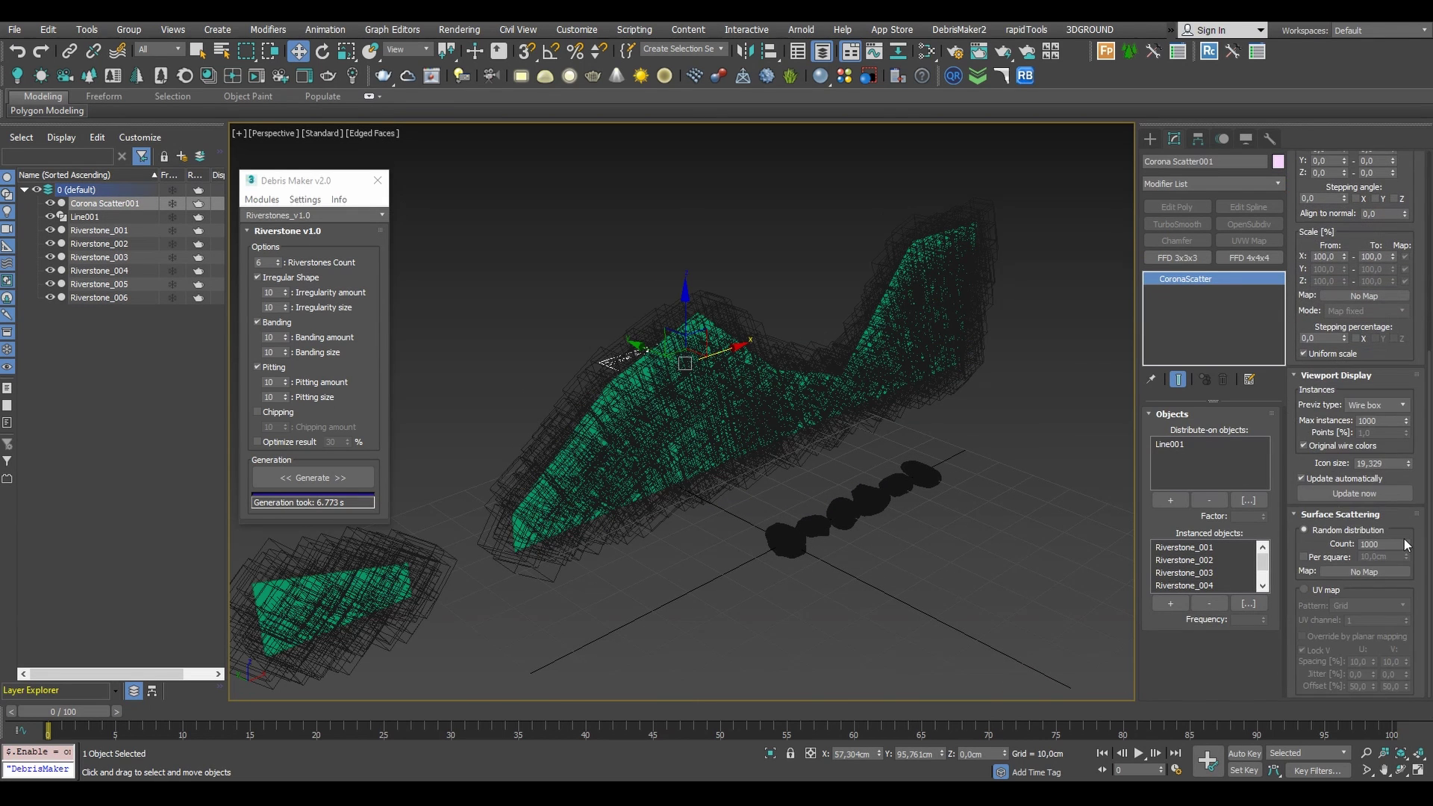
{"action": "left_click", "coordinate": [1386, 542]}
{"action": "left_click", "coordinate": [1370, 405]}
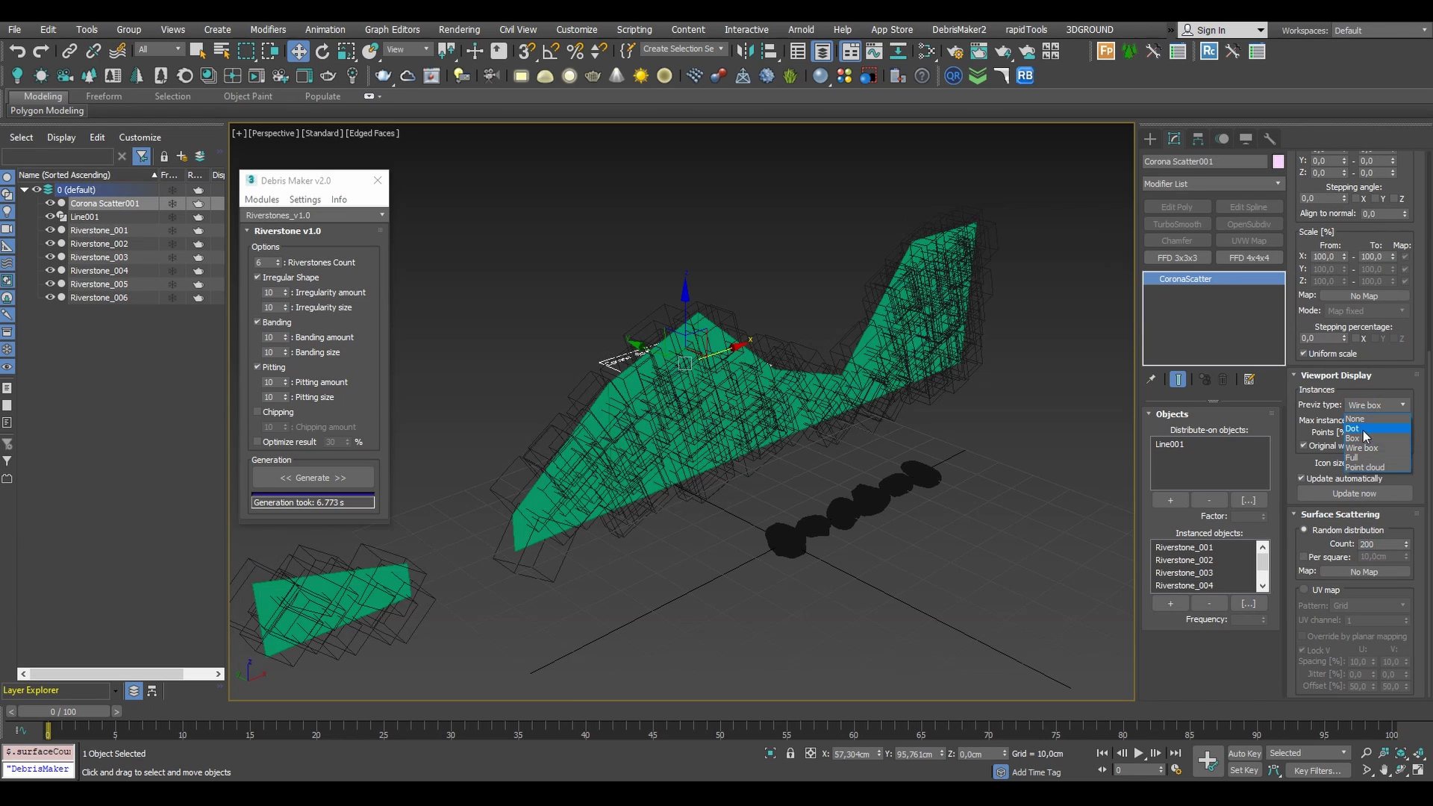
{"action": "left_click", "coordinate": [1364, 458]}
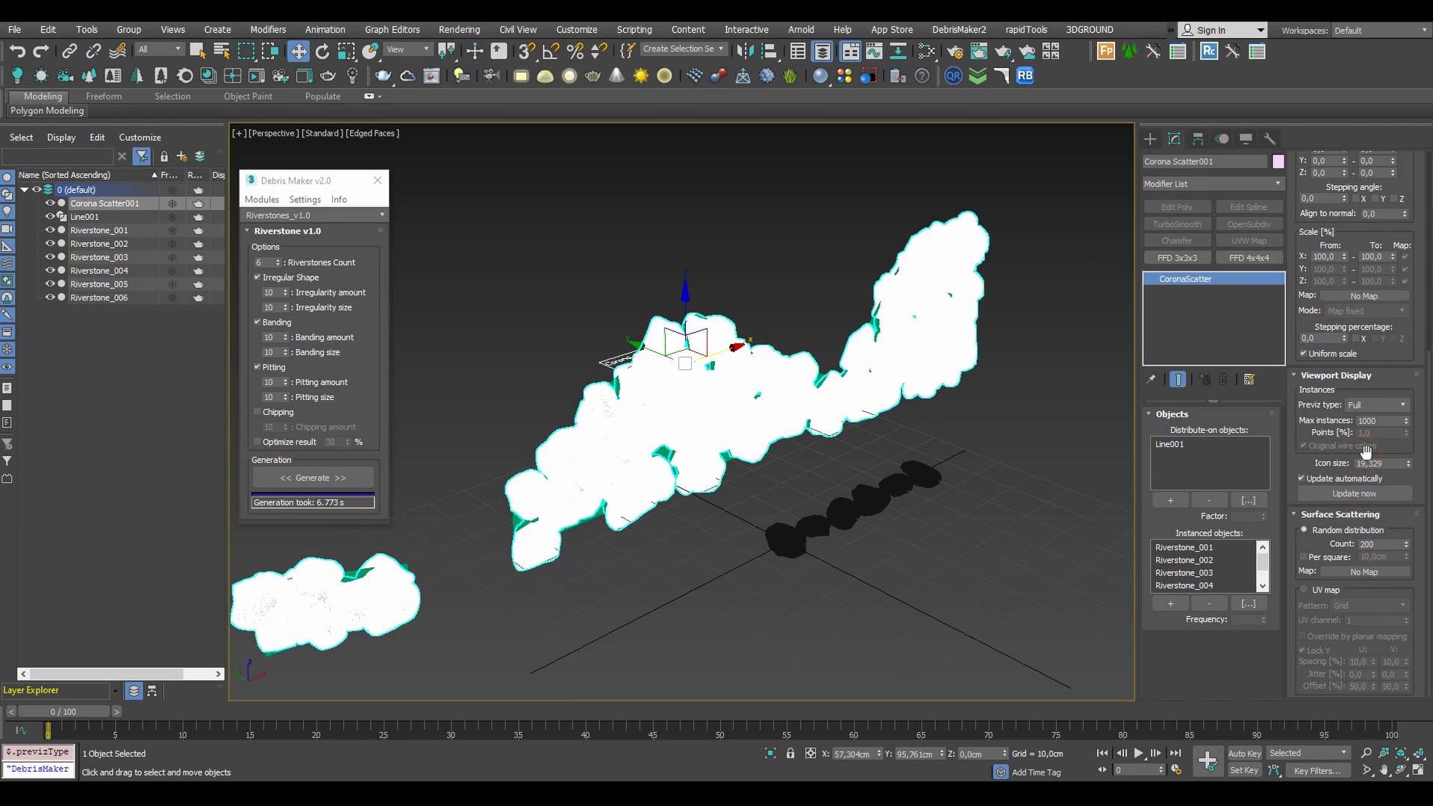
{"action": "key", "text": "F4"}
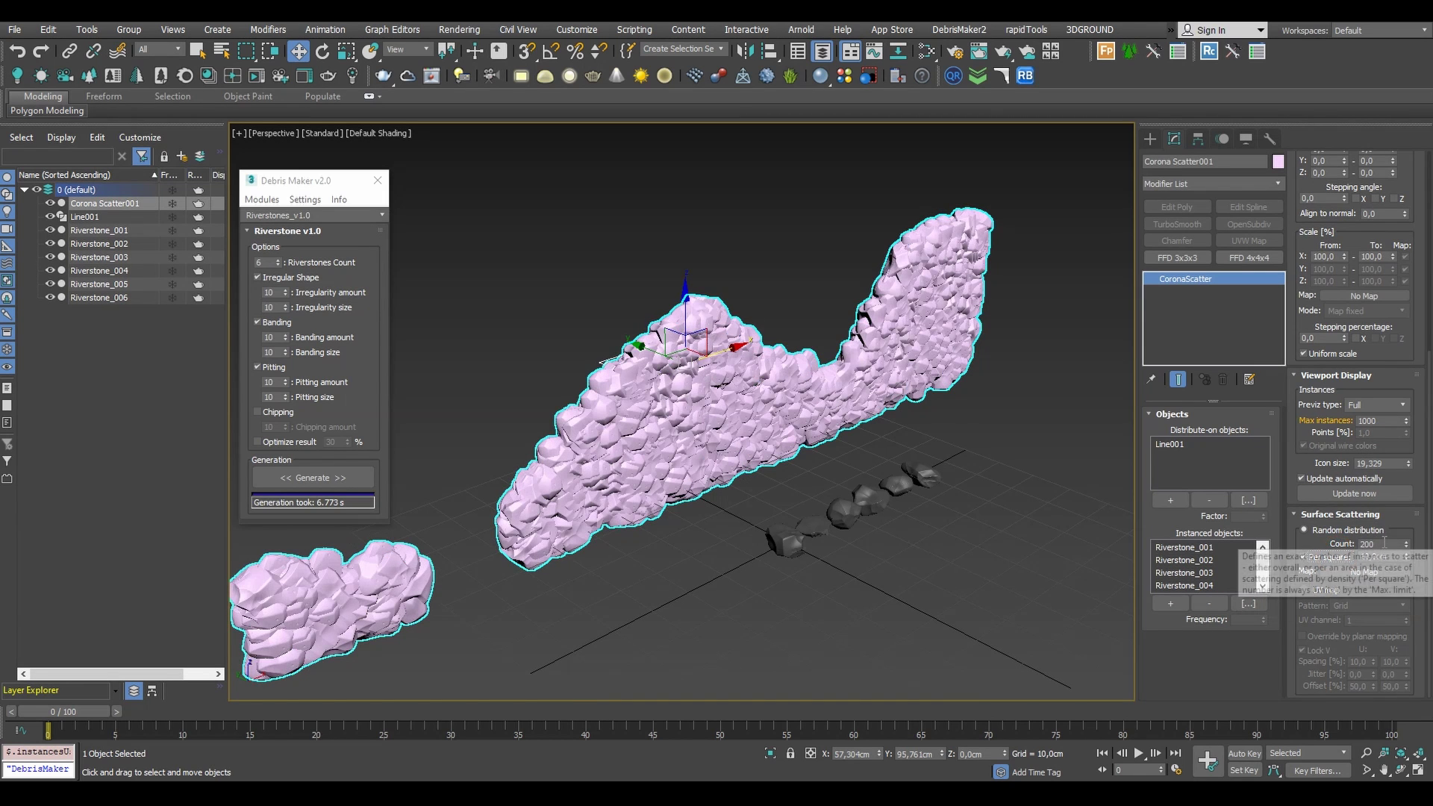
- Switch the scatter to per-square density with a 100 cm square, and set the count to 500
{"action": "double_click", "coordinate": [1362, 545]}
{"action": "double_click", "coordinate": [1361, 557]}
{"action": "type", "text": "100"}
{"action": "key", "text": "Return"}
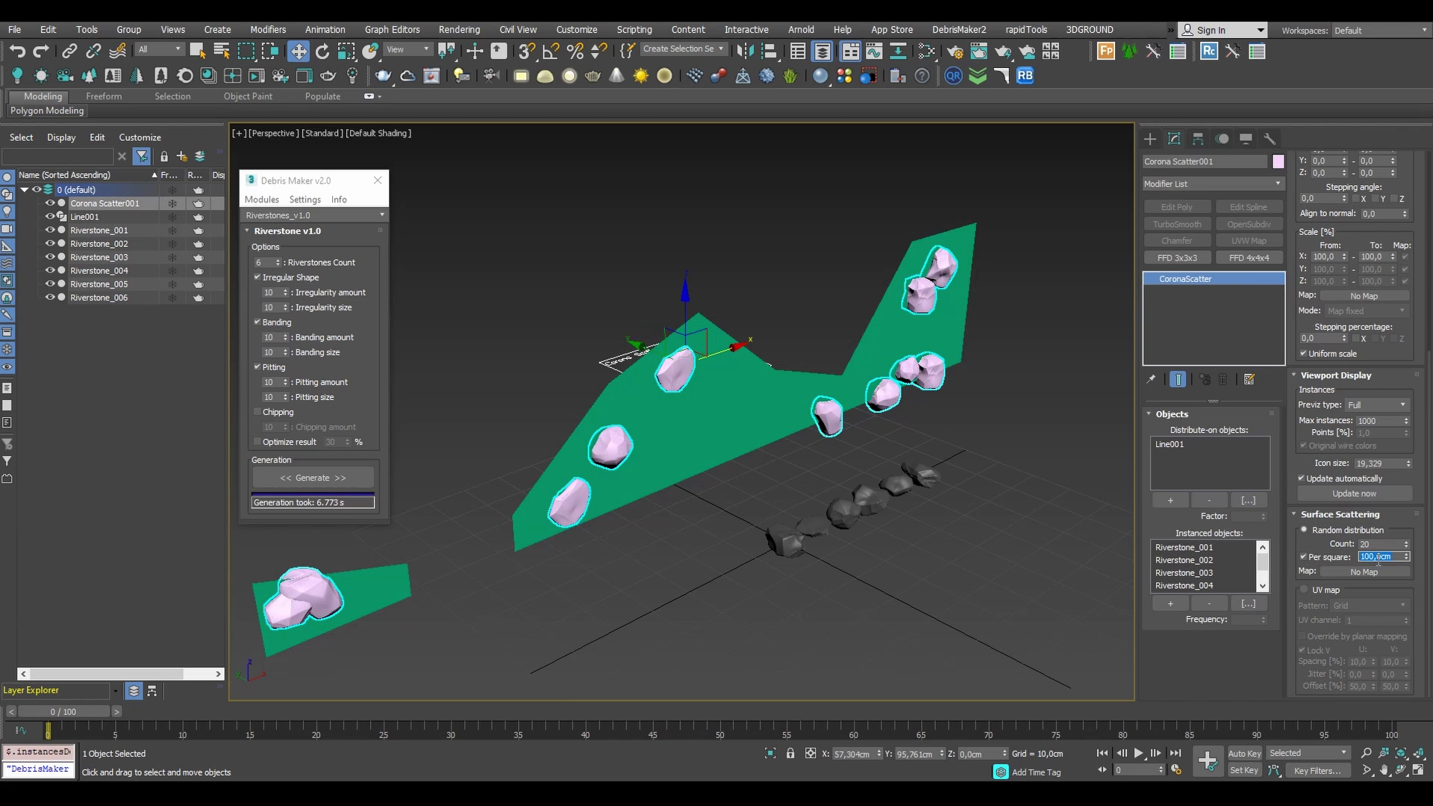
{"action": "type", "text": "500"}
{"action": "key", "text": "Return"}
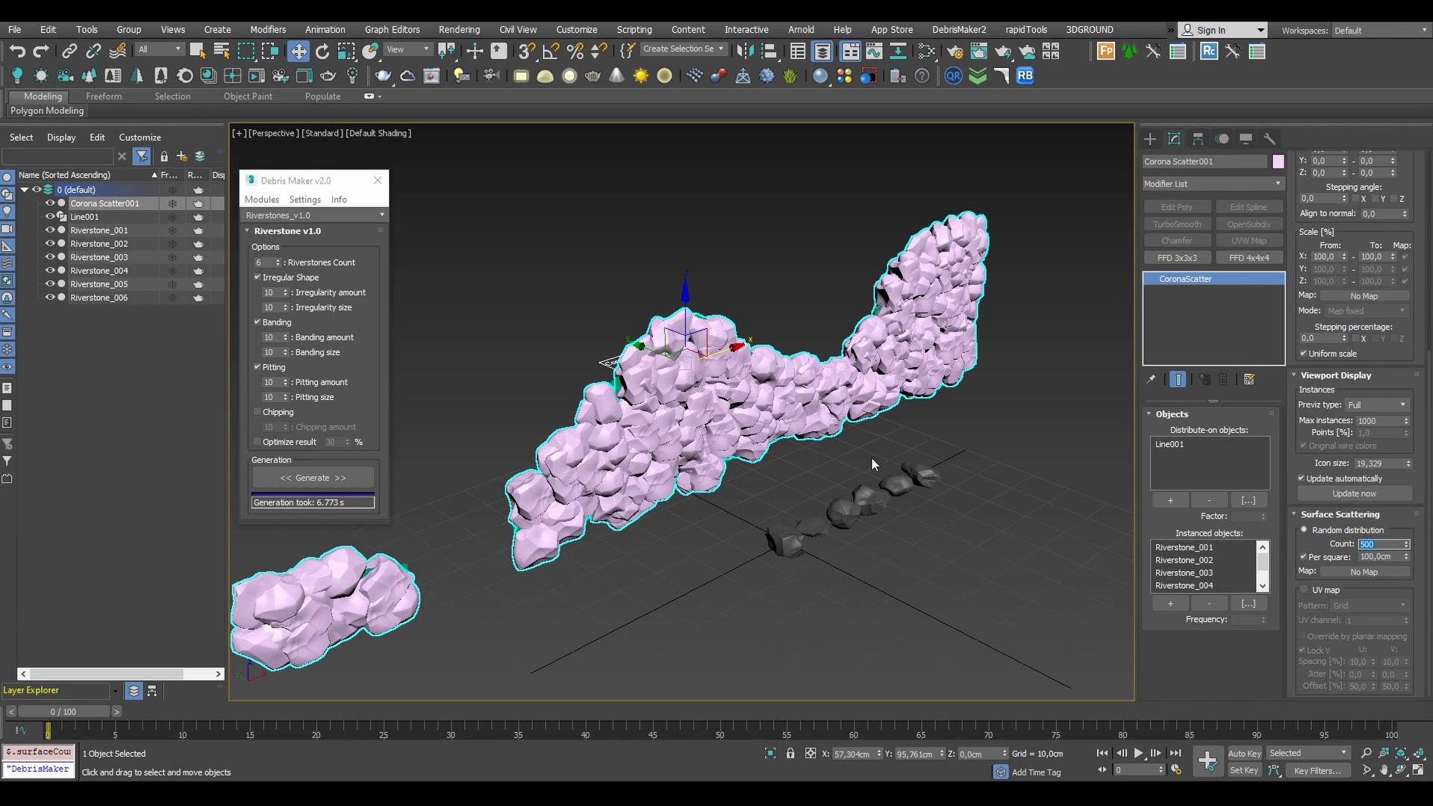
- Try a per-square count of 375, and settle on 400
{"action": "mouse_move", "coordinate": [1405, 545]}
{"action": "left_mouse_down"}
{"action": "mouse_move", "coordinate": [1406, 583]}
{"action": "mouse_move", "coordinate": [1407, 563]}
{"action": "left_mouse_up"}
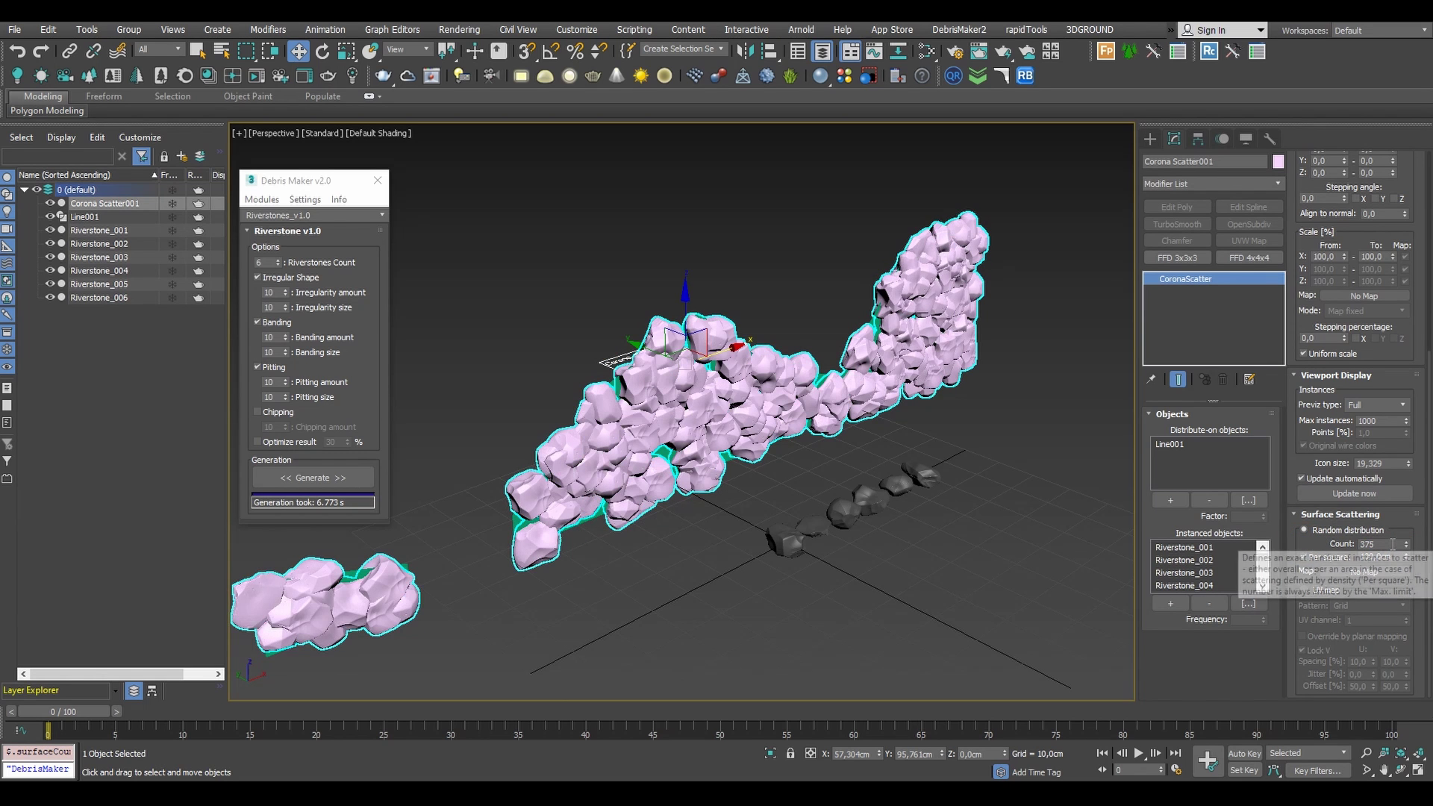
{"action": "middle_click_drag", "start_coordinate": [755, 467], "coordinate": [709, 433], "text": "alt"}
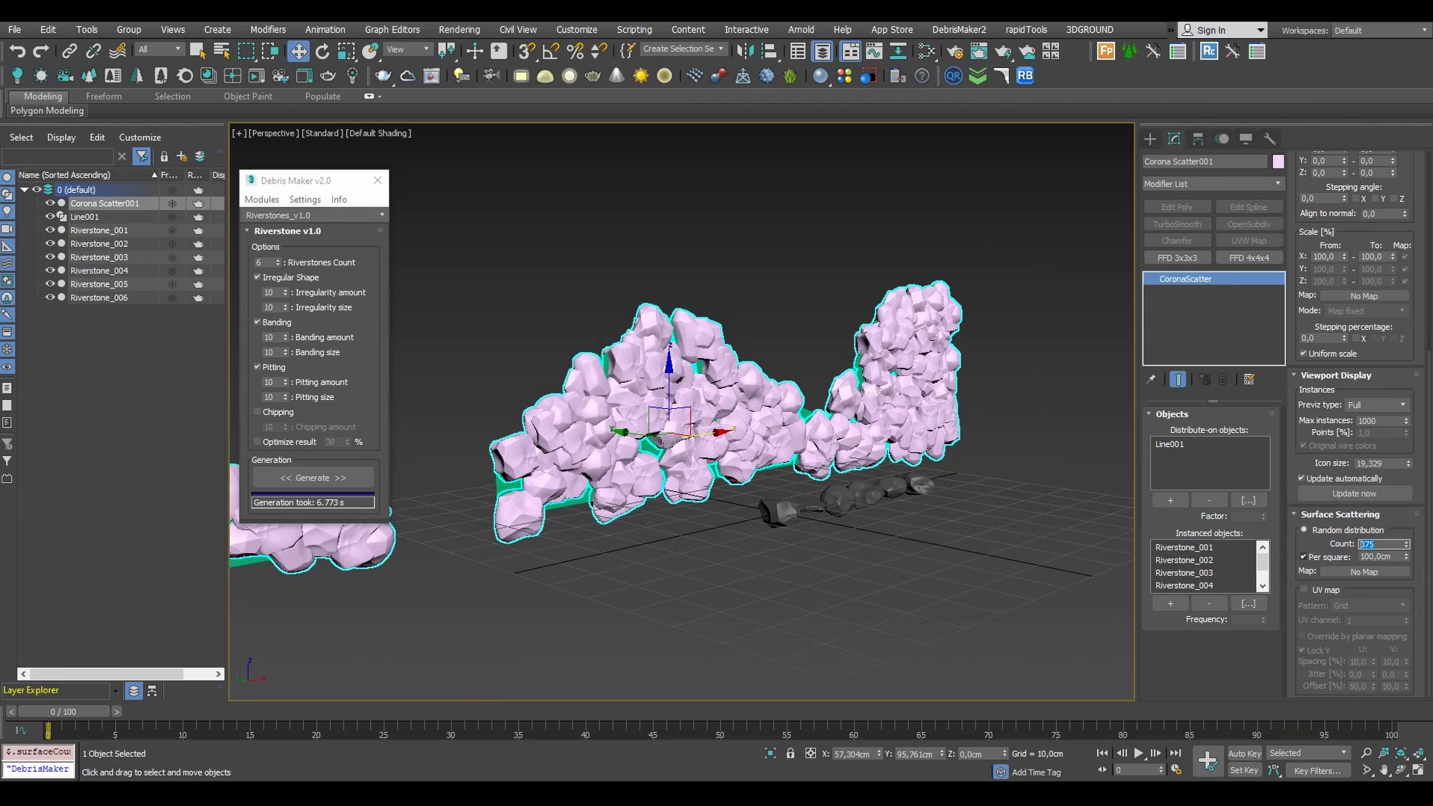
{"action": "type", "text": "400"}
{"action": "key", "text": "Return"}
{"action": "middle_click_drag", "start_coordinate": [742, 488], "coordinate": [696, 467], "text": "alt"}
{"action": "scroll", "coordinate": [766, 433], "scroll_direction": "up", "scroll_amount": 3}
{"action": "scroll", "coordinate": [766, 433], "scroll_direction": "down", "scroll_amount": 1}
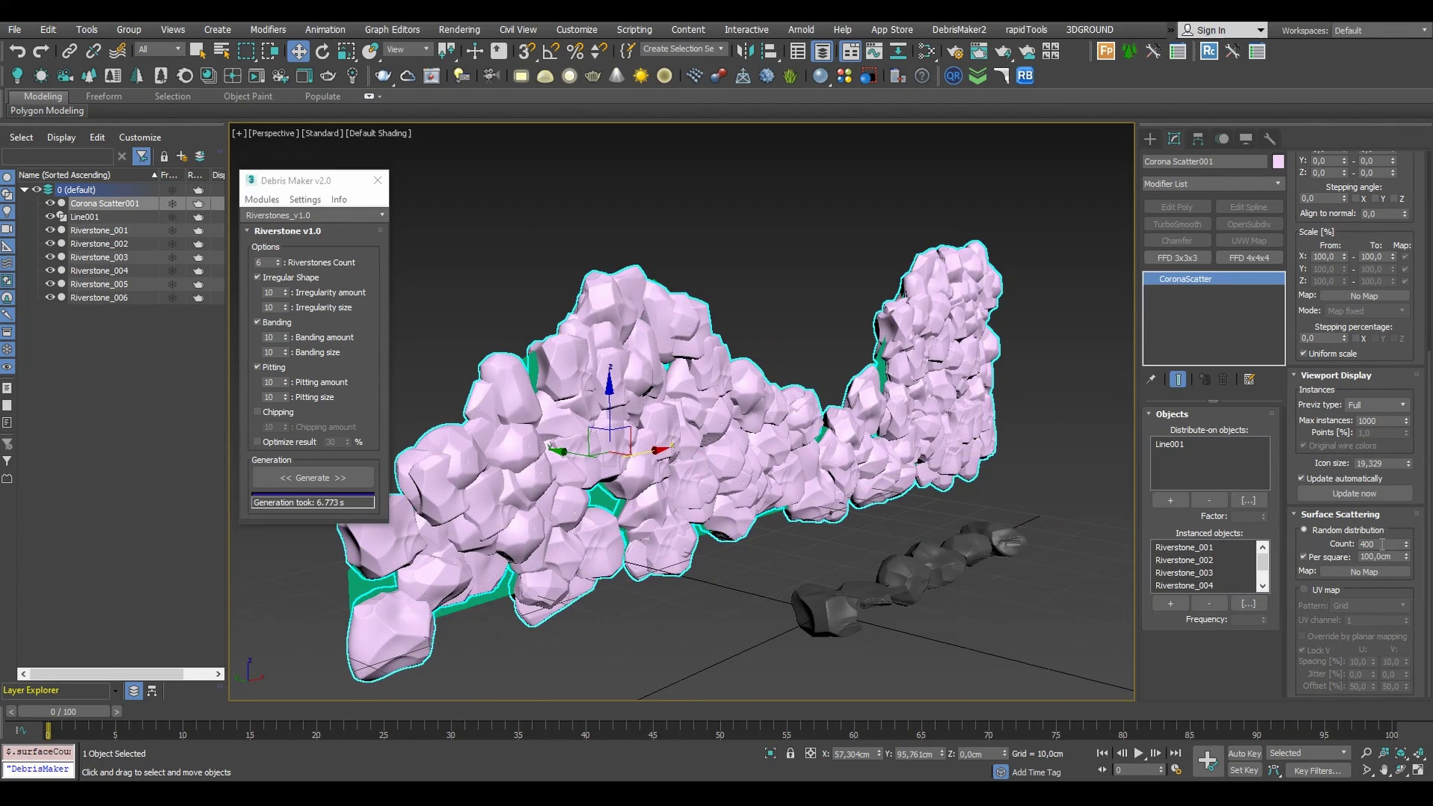
- Make the wall surface under the rocks non-renderable in its object properties
{"action": "left_click", "coordinate": [515, 619]}
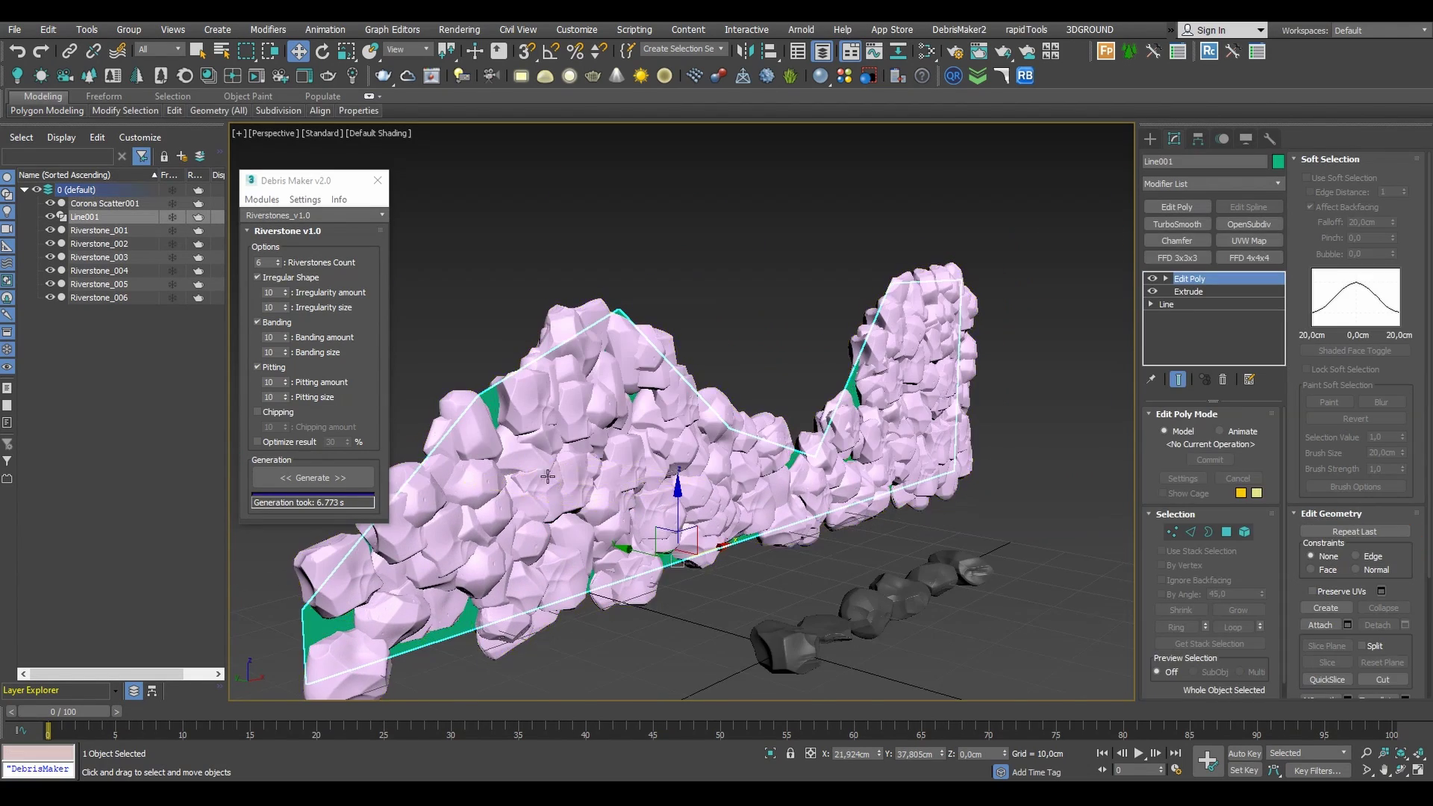
{"action": "middle_click_drag", "start_coordinate": [552, 515], "coordinate": [585, 578], "text": "alt"}
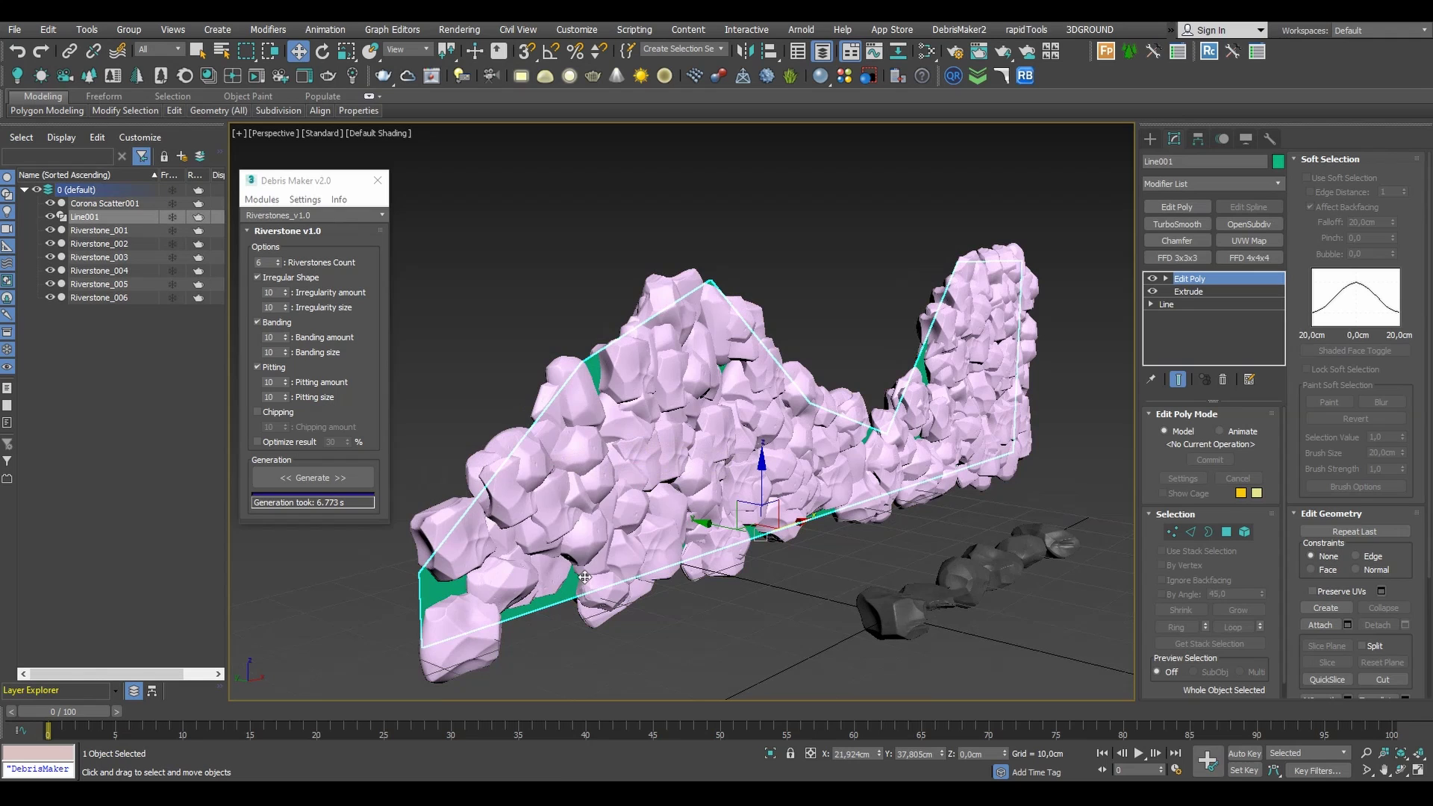
{"action": "right_click", "coordinate": [567, 553]}
{"action": "left_click", "coordinate": [631, 639]}
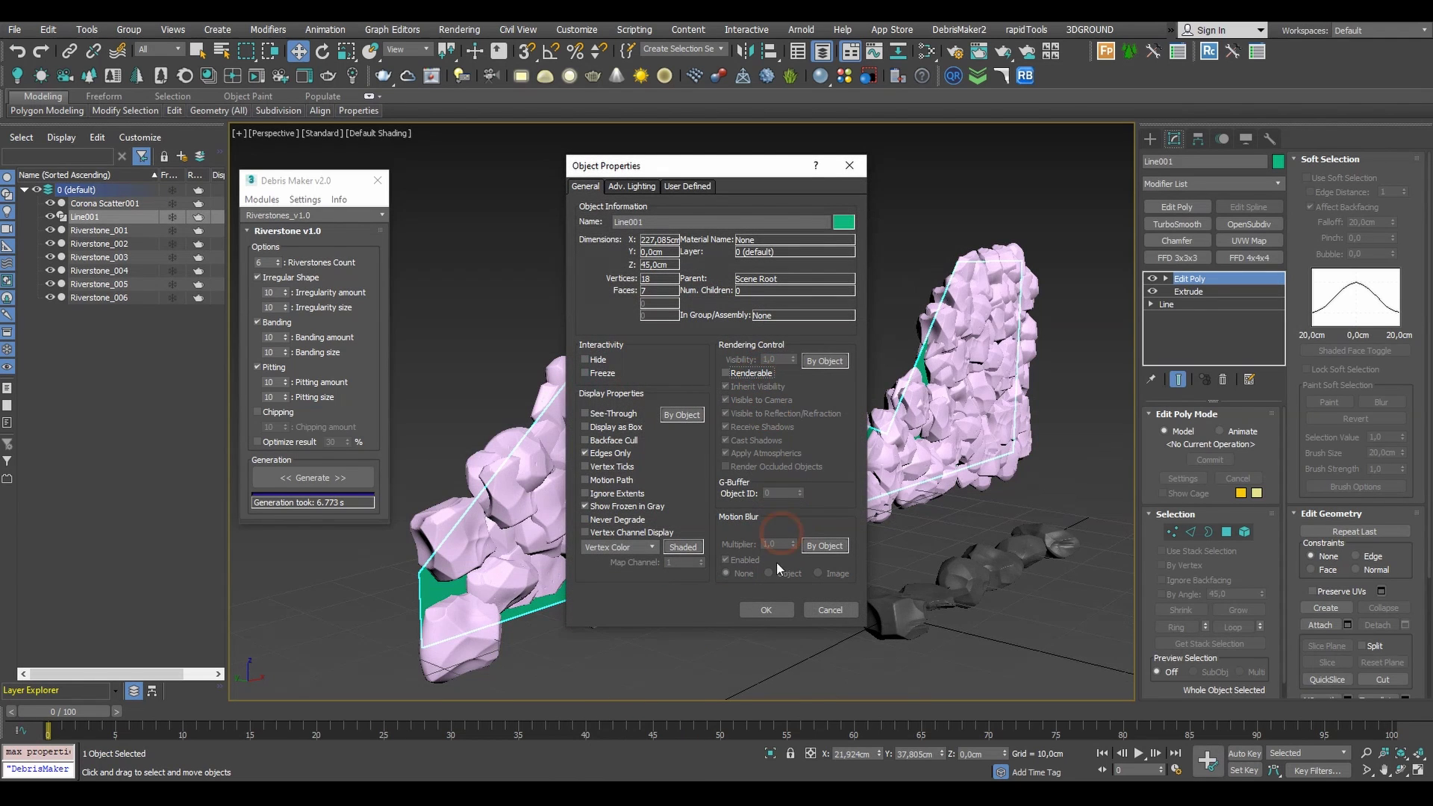
{"action": "left_click", "coordinate": [774, 615]}
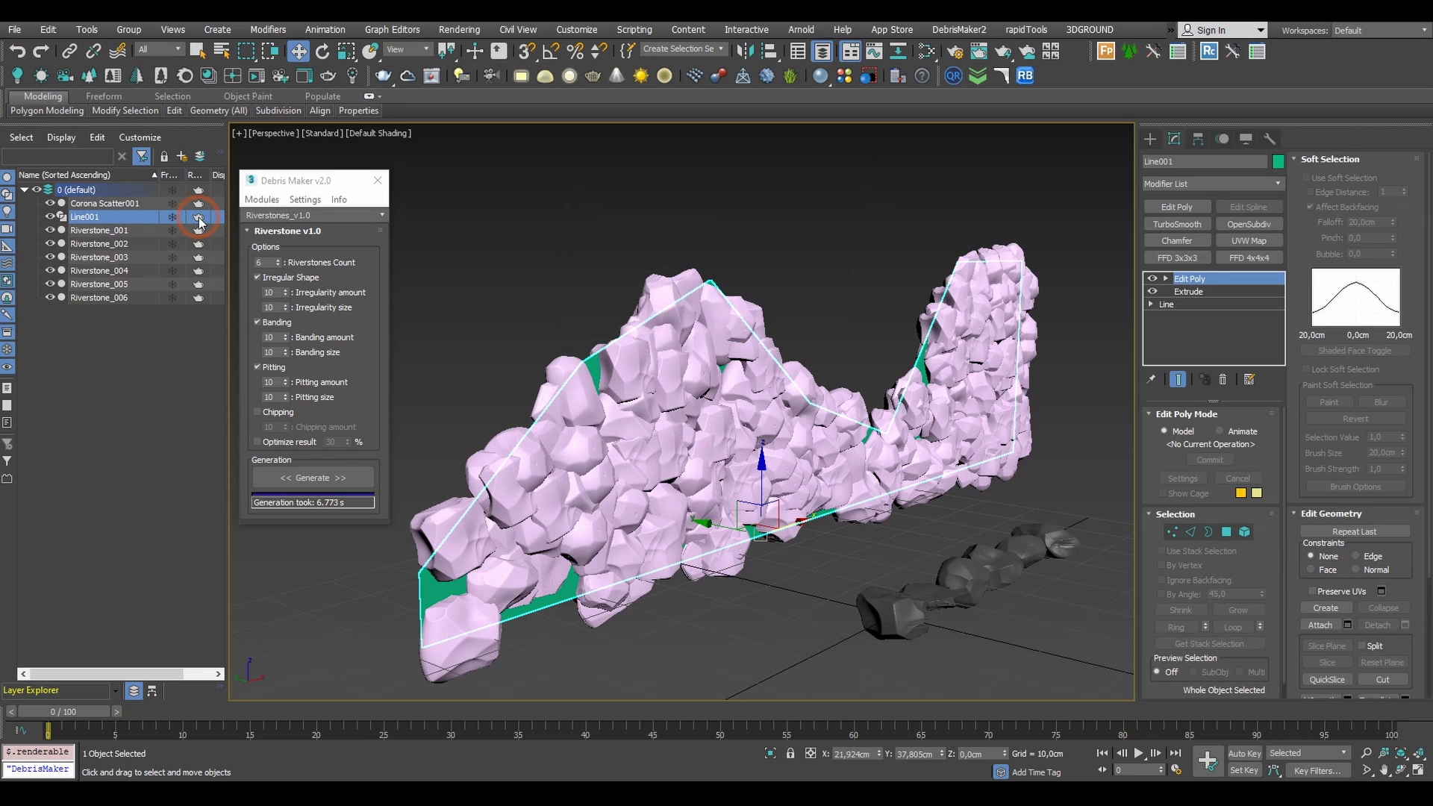
- Set the Corona Scatter's align to normal to 1,0 and try Z rotations of 180 and of 90 to 180 degrees
{"action": "left_click", "coordinate": [795, 563]}
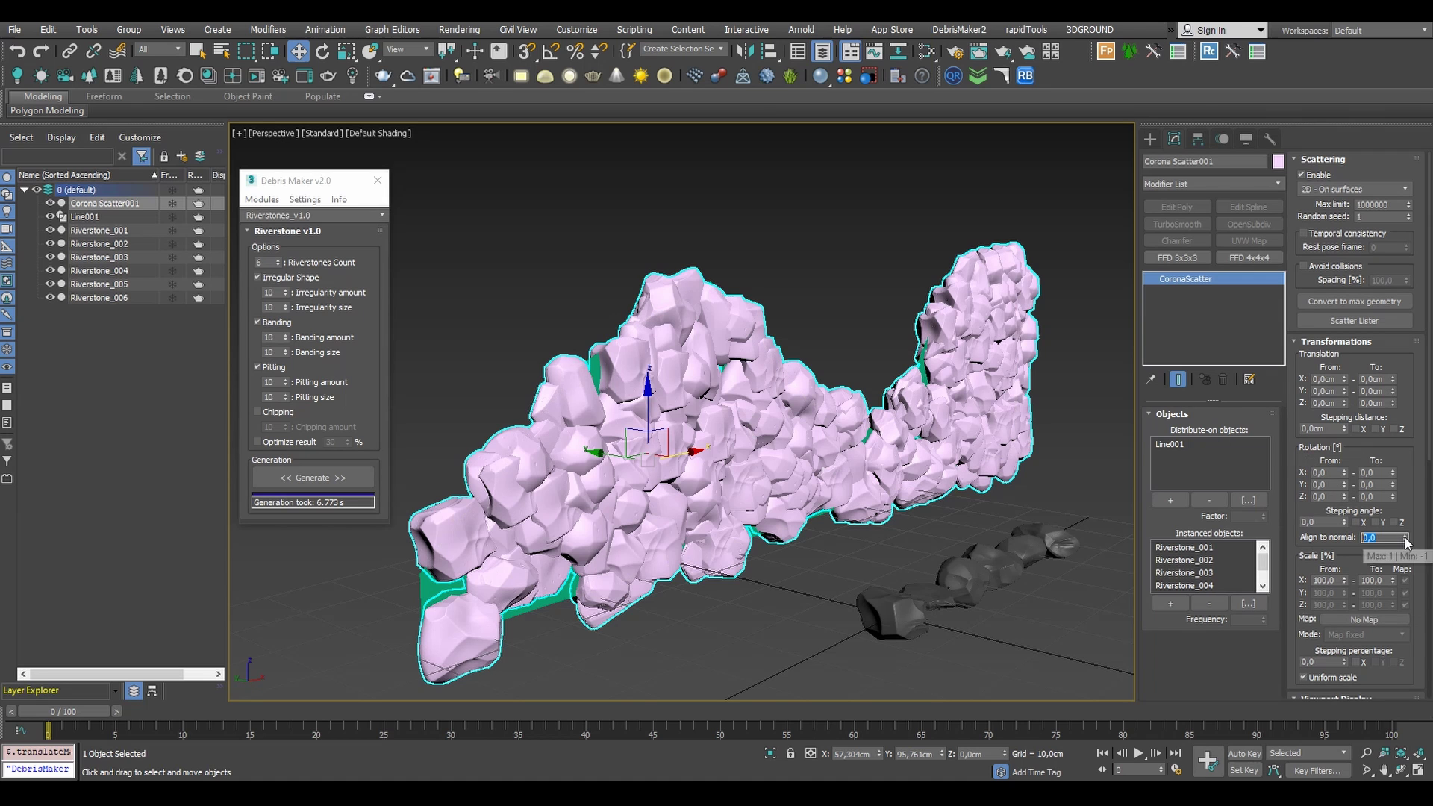
{"action": "left_click_drag", "start_coordinate": [1406, 543], "coordinate": [1386, 429]}
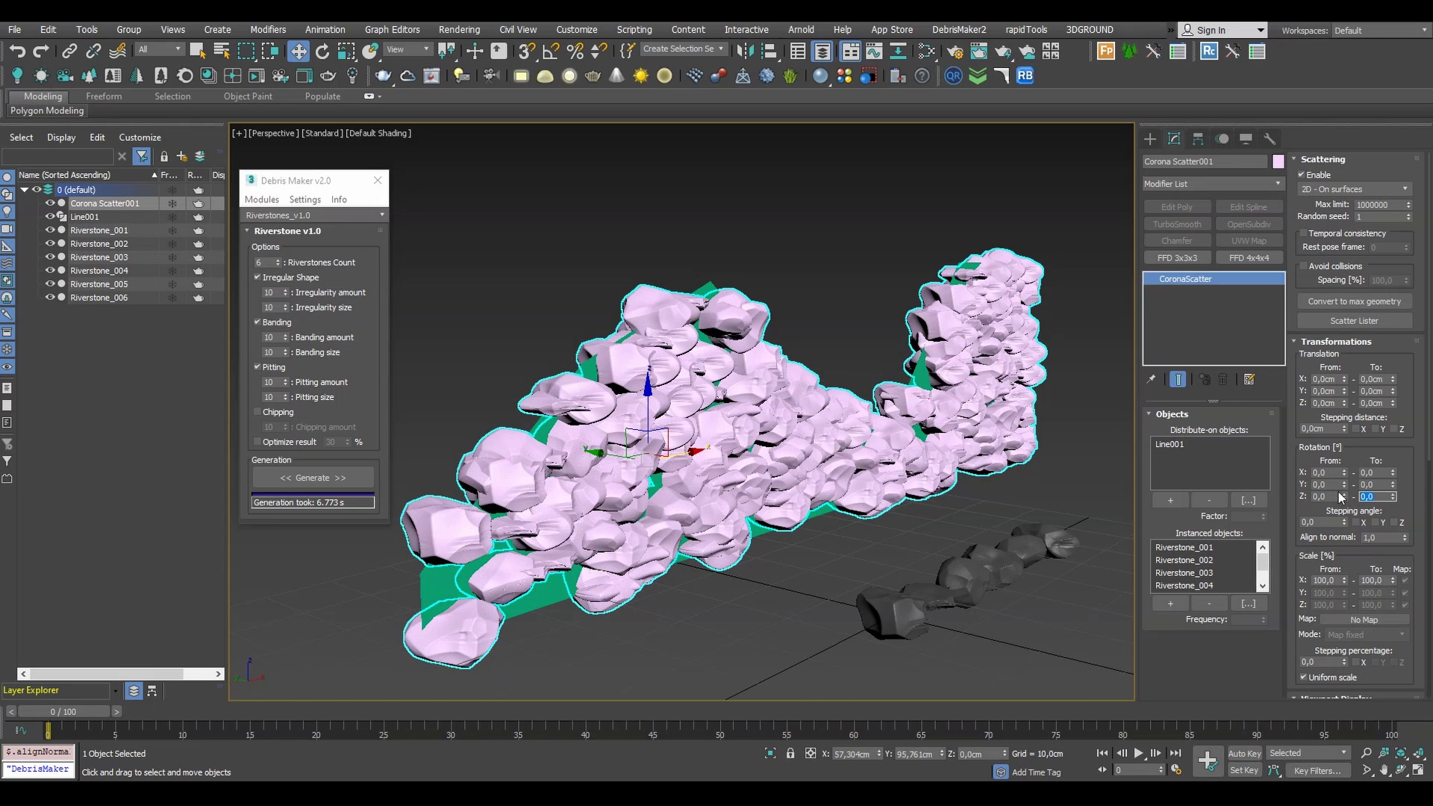
{"action": "type", "text": "180"}
{"action": "key", "text": "Return"}
{"action": "left_click_drag", "start_coordinate": [1339, 497], "coordinate": [1248, 499]}
{"action": "type", "text": "180"}
{"action": "key", "text": "Return"}
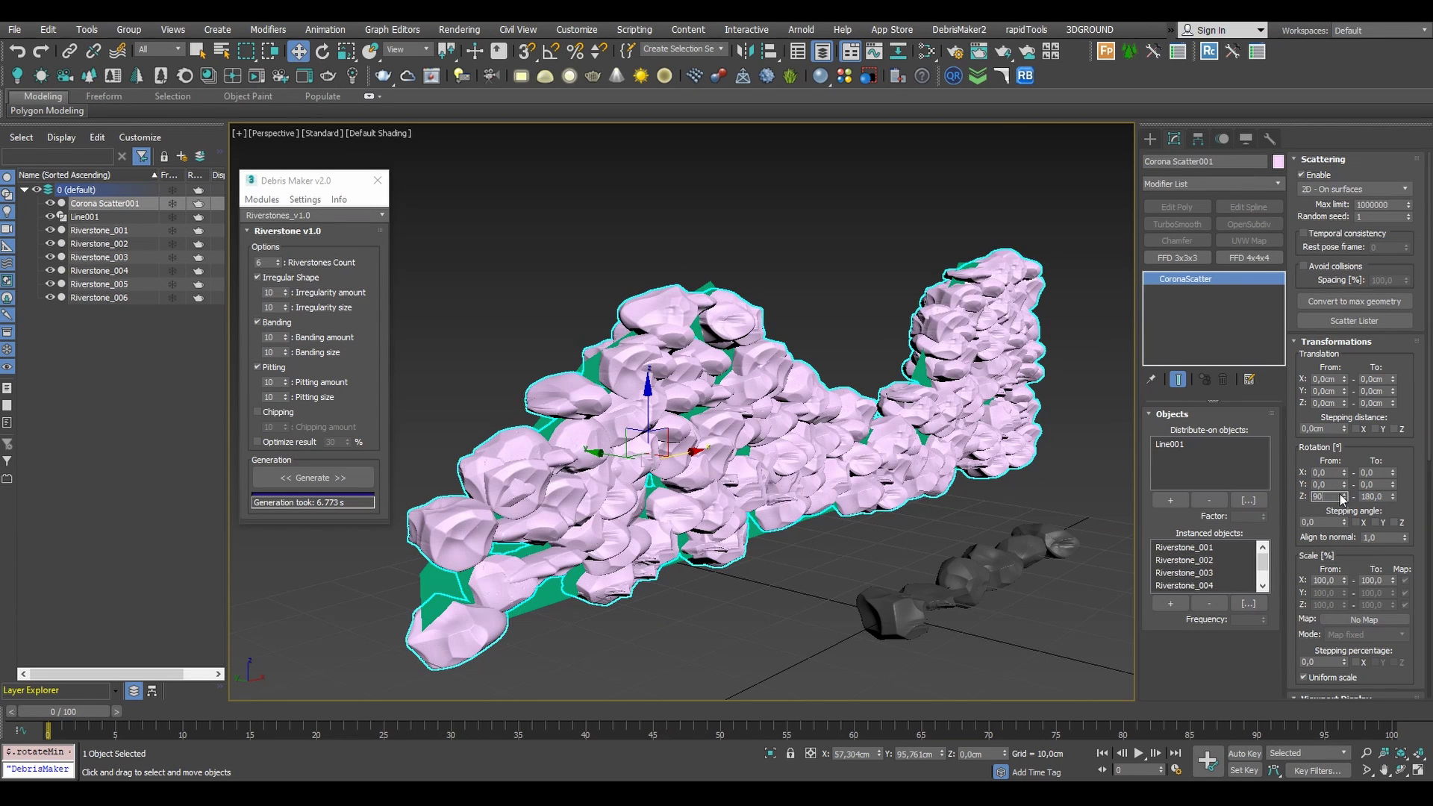
{"action": "key", "text": "Tab"}
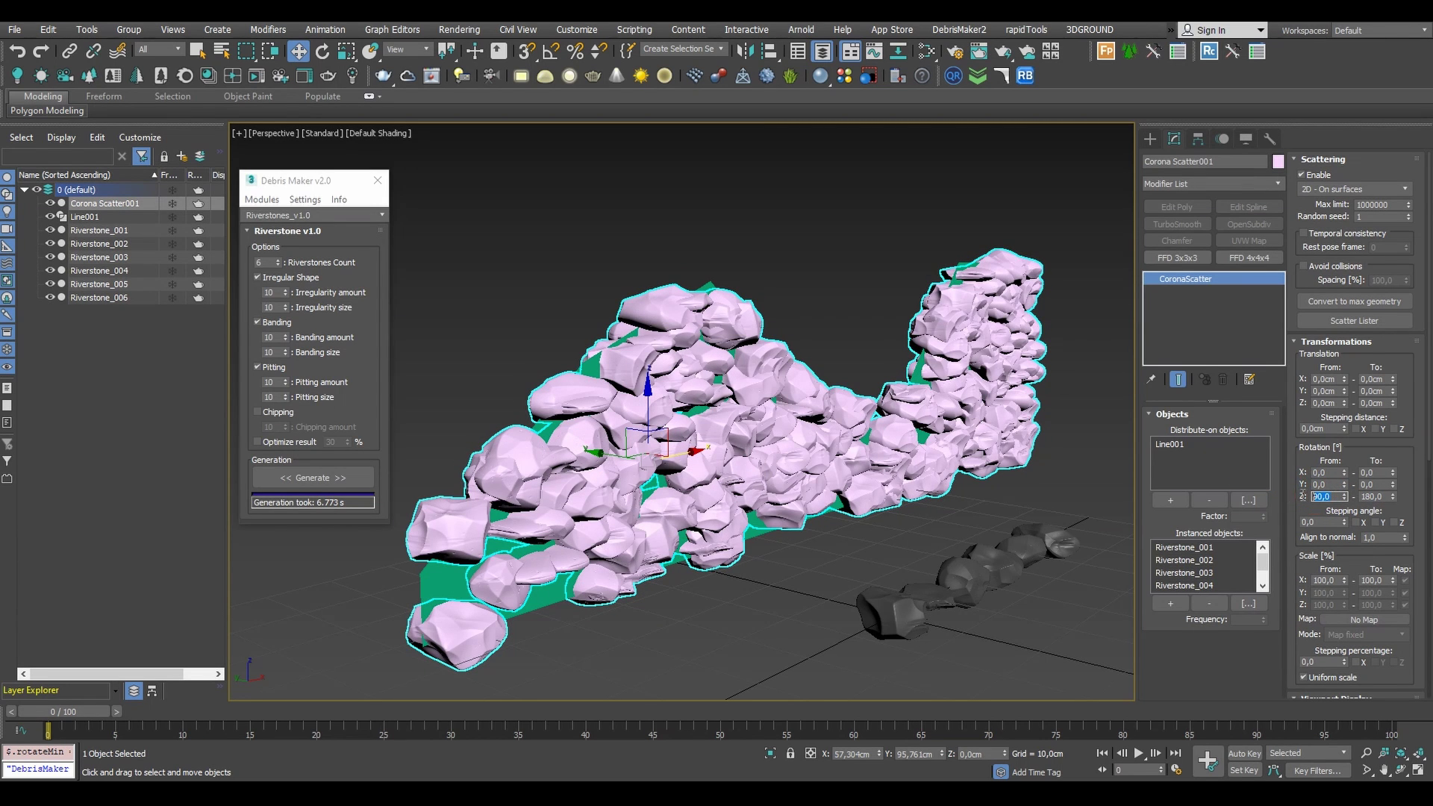
- Set the scatter's Z rotation range from 160 to 200 degrees
{"action": "type", "text": "160"}
{"action": "key", "text": "Tab"}
{"action": "type", "text": "200"}
{"action": "key", "text": "Return"}
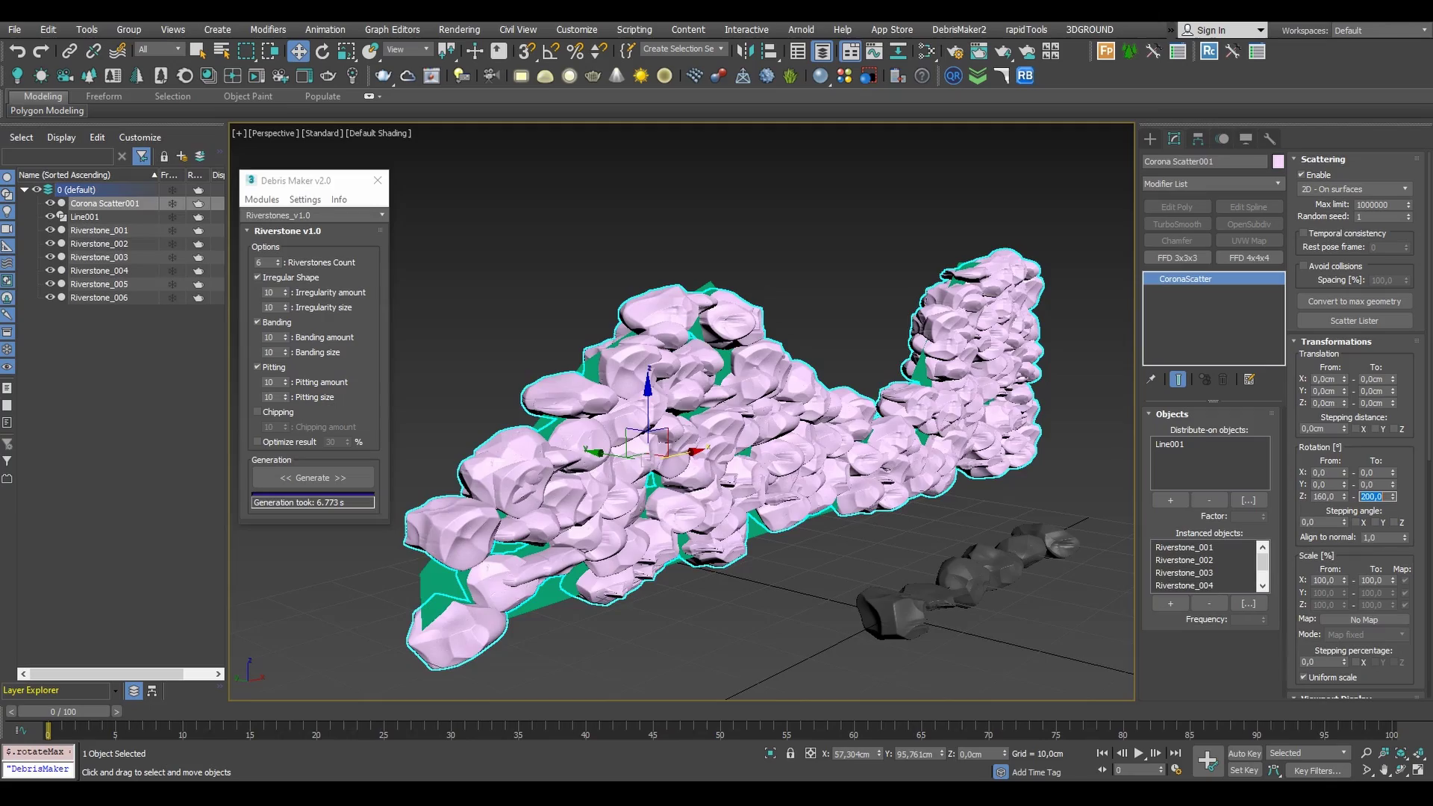
{"action": "middle_click_drag", "start_coordinate": [749, 463], "coordinate": [709, 466], "text": "alt"}
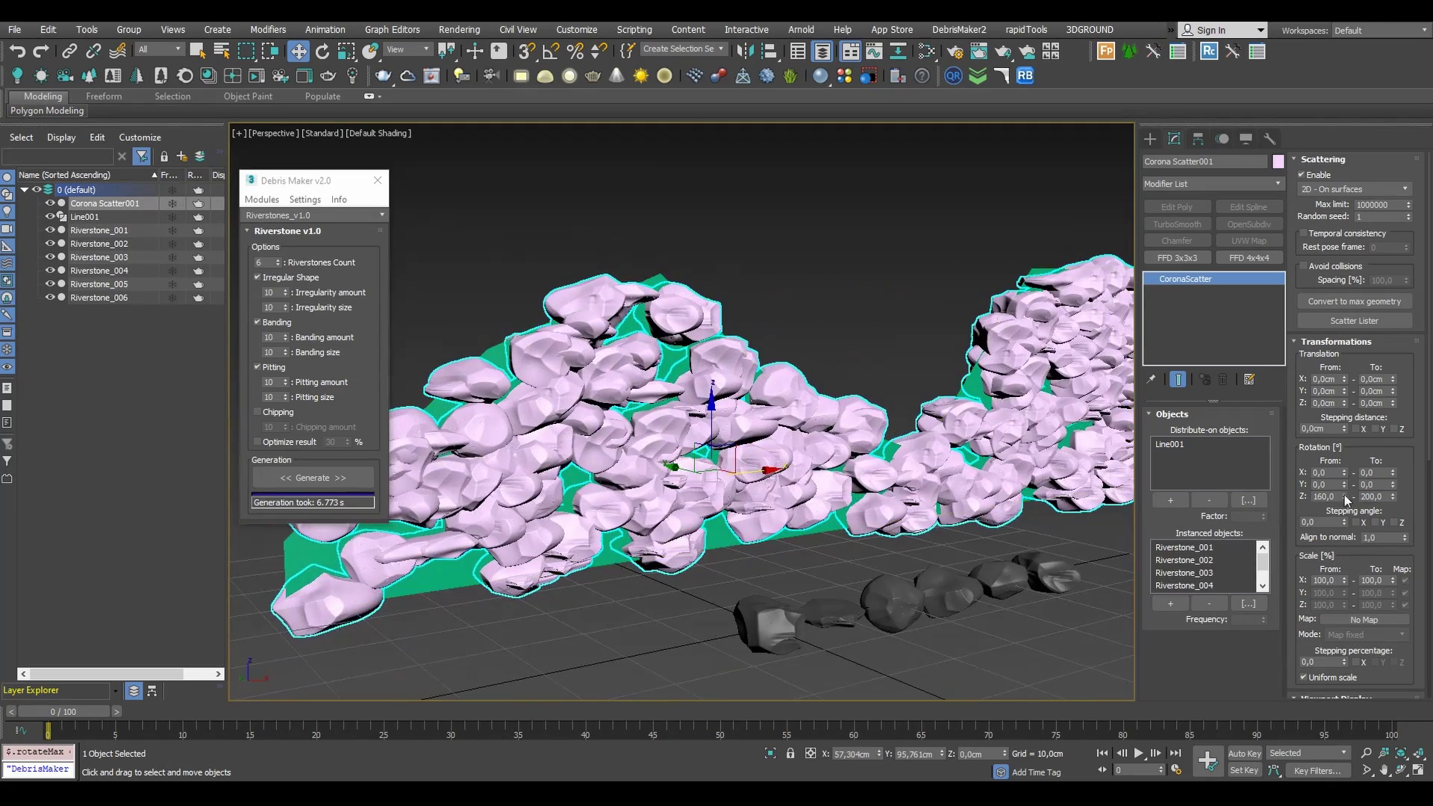
- Randomize the scatter's X and Y rotation, setting both ranges from -3 to 3 degrees
{"action": "left_click_drag", "start_coordinate": [1346, 519], "coordinate": [1337, 595]}
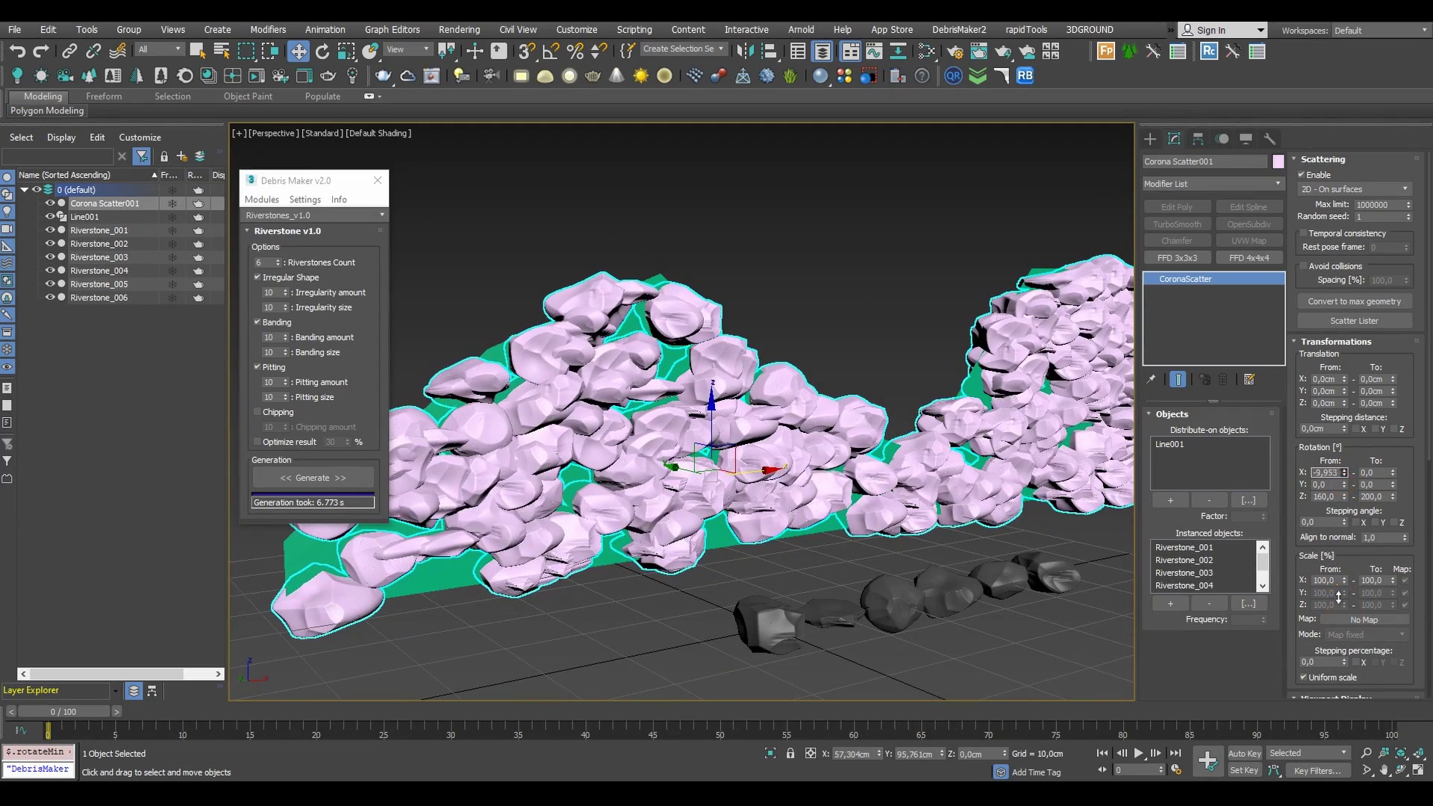
{"action": "left_click_drag", "start_coordinate": [1393, 472], "coordinate": [1385, 272]}
{"action": "left_click_drag", "start_coordinate": [1350, 599], "coordinate": [1346, 684]}
{"action": "left_click_drag", "start_coordinate": [1393, 485], "coordinate": [1379, 233]}
{"action": "left_click_drag", "start_coordinate": [1344, 484], "coordinate": [1348, 430]}
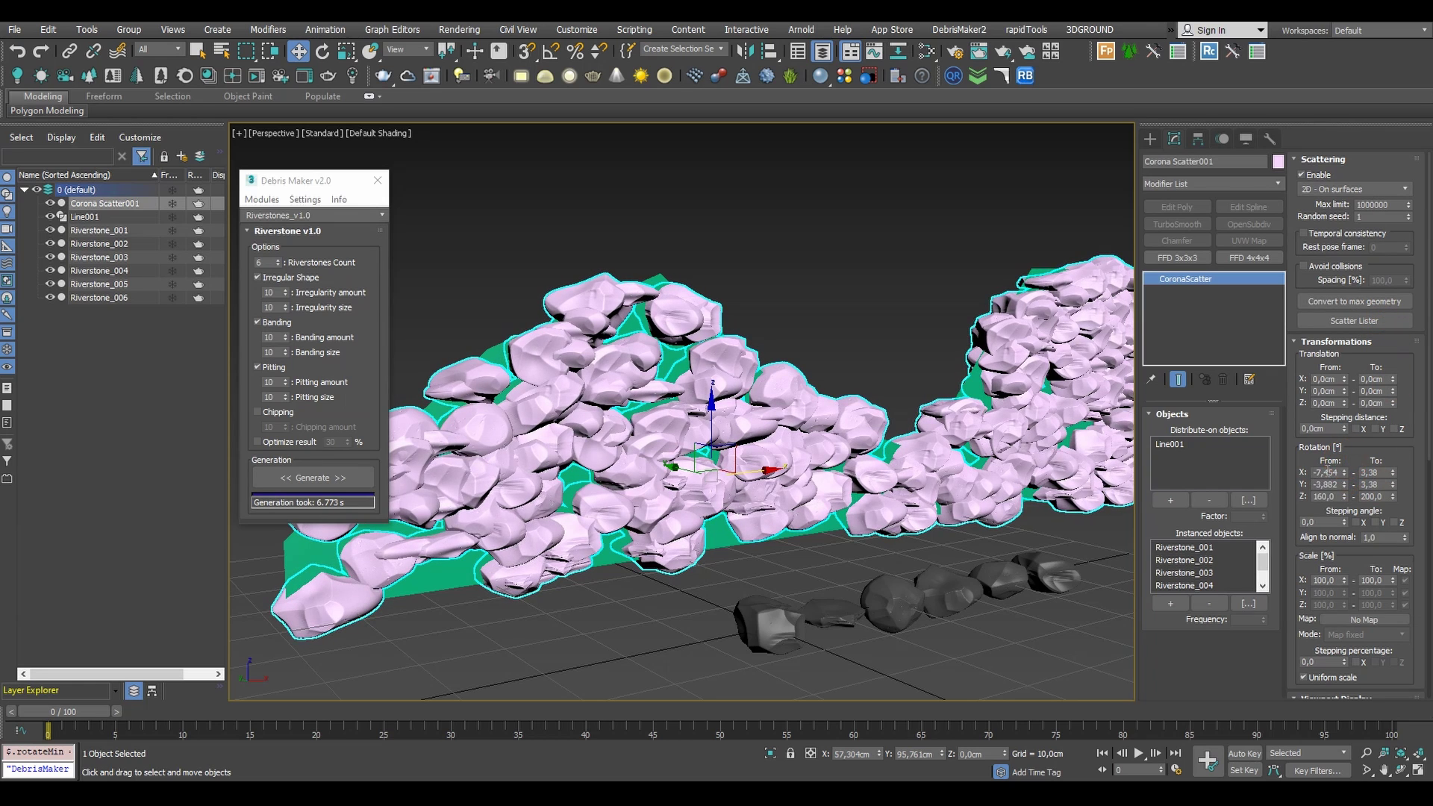
{"action": "double_click", "coordinate": [1325, 473]}
{"action": "type", "text": "-3"}
{"action": "key", "text": "Return"}
- Set the lower limits of the scatter's X and Y translation to -1 cm and check the wall
{"action": "left_click_drag", "start_coordinate": [1345, 381], "coordinate": [1339, 436]}
{"action": "double_click", "coordinate": [1329, 378]}
{"action": "type", "text": "-1"}
{"action": "key", "text": "Return"}
{"action": "double_click", "coordinate": [1331, 391]}
{"action": "type", "text": "-1"}
{"action": "key", "text": "Return"}
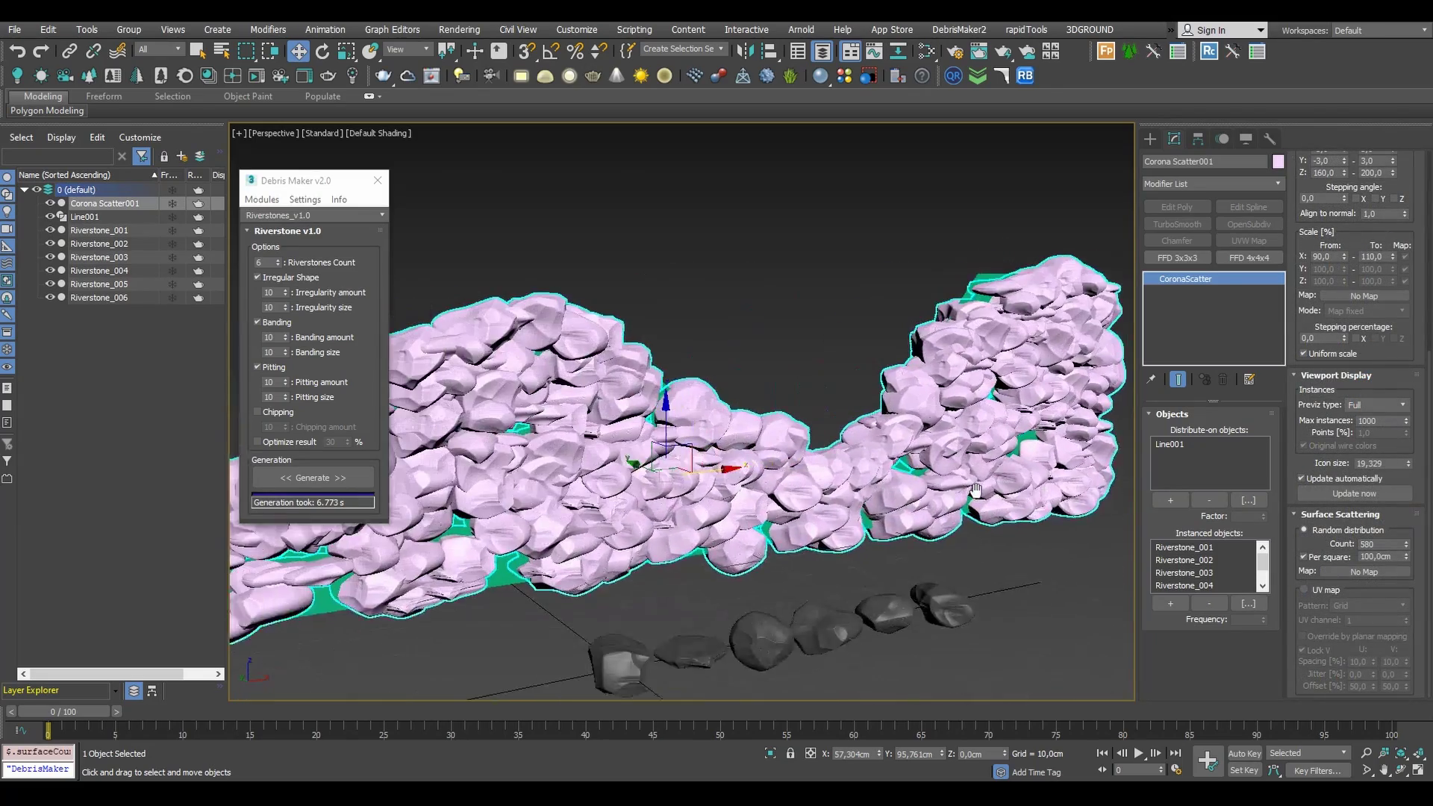
{"action": "middle_click_drag", "start_coordinate": [976, 491], "coordinate": [781, 483], "text": "alt"}
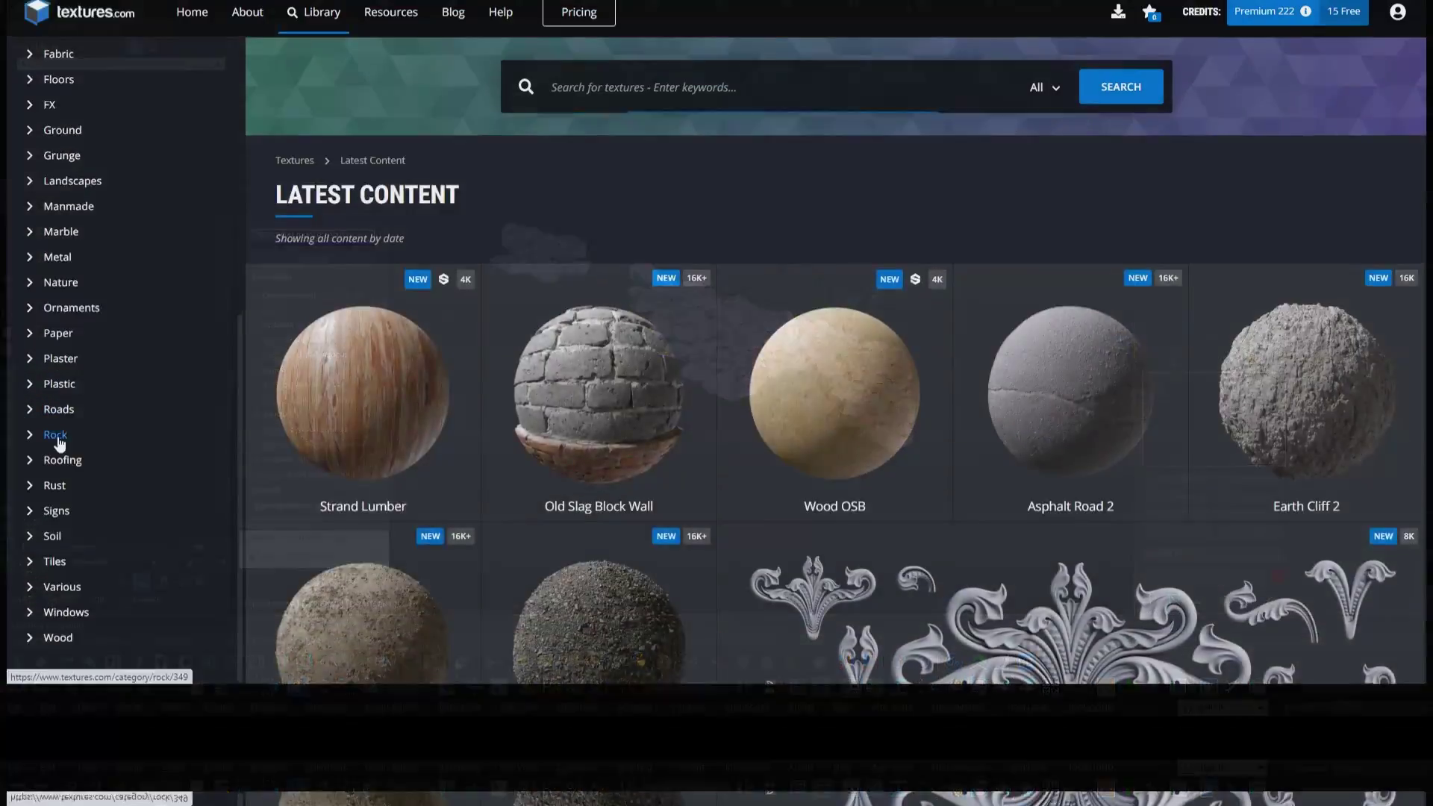
- Switch to textures.com, browse the Cliffs category under Rock and open a cliff texture set
{"action": "left_click", "coordinate": [56, 437]}
{"action": "left_click", "coordinate": [989, 435]}
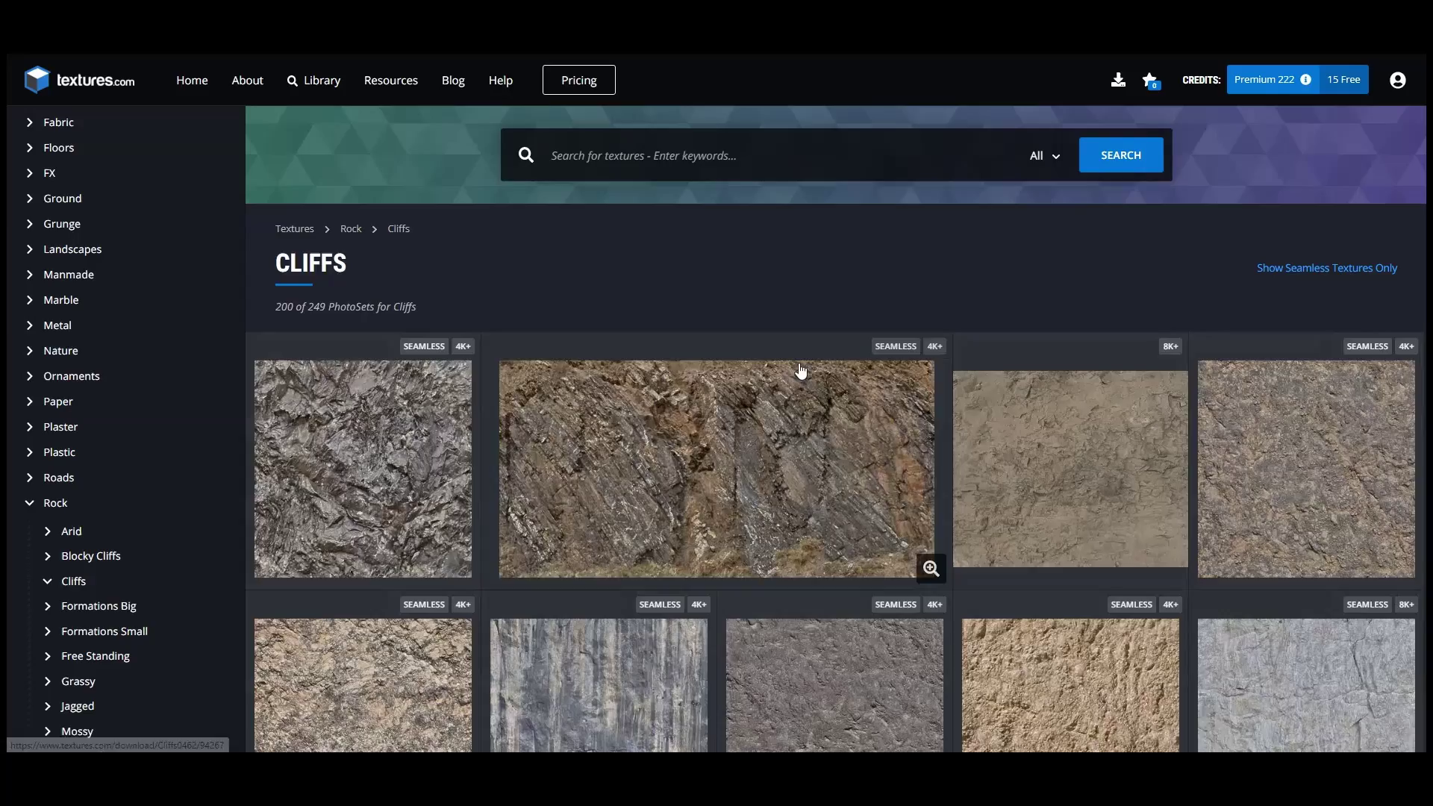
{"action": "left_click", "coordinate": [799, 374]}
{"action": "scroll", "coordinate": [607, 346], "scroll_direction": "down", "scroll_amount": 5}
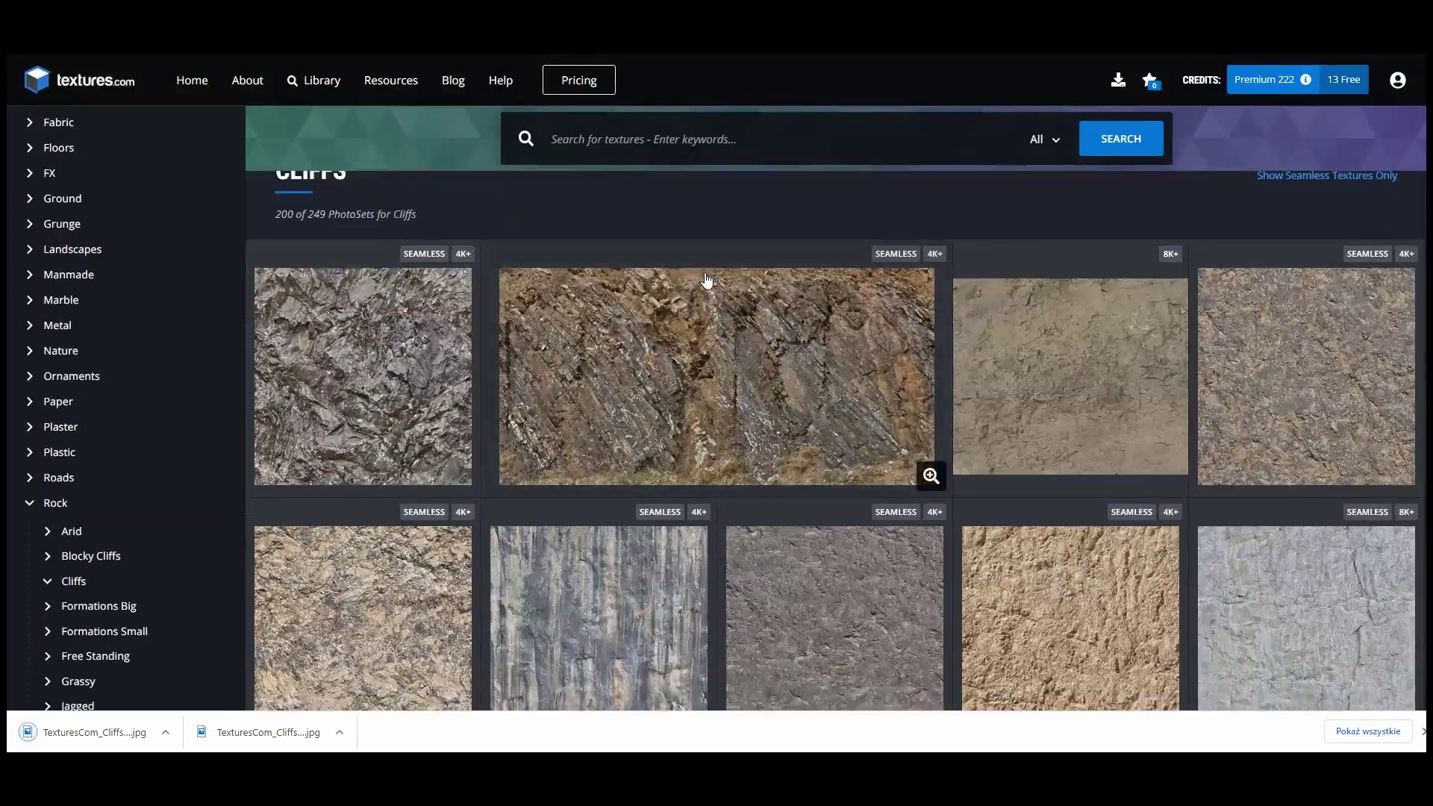
- Open the Cliffs0176 texture set and download its two seamless images at 1024x1024
{"action": "scroll", "coordinate": [706, 280], "scroll_direction": "down", "scroll_amount": 1}
{"action": "left_click", "coordinate": [363, 567]}
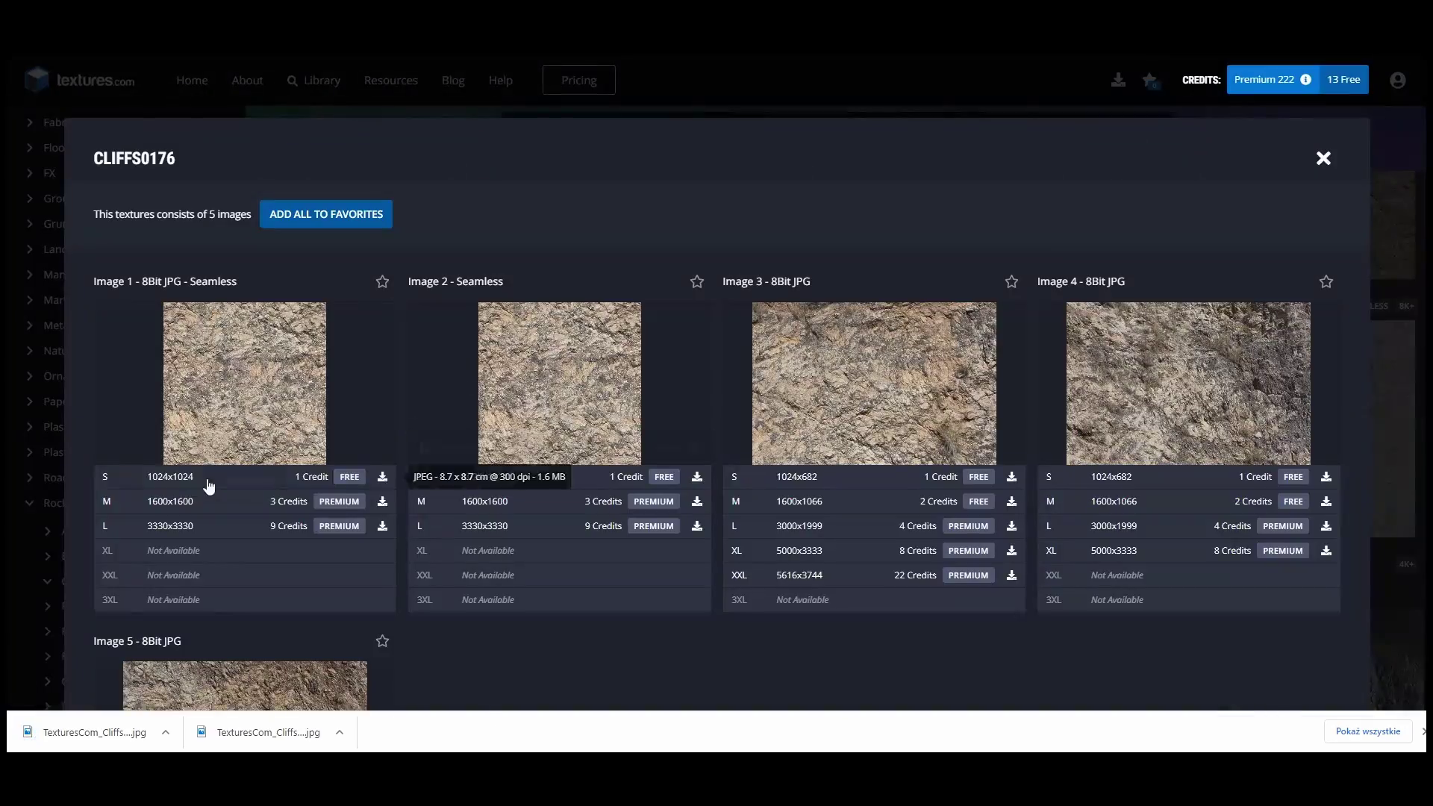
{"action": "left_click", "coordinate": [208, 487]}
{"action": "left_click", "coordinate": [598, 492]}
{"action": "left_click", "coordinate": [1325, 158]}
- Open the Cliffs0296 texture set, examine its seamless images and close it
{"action": "scroll", "coordinate": [1091, 349], "scroll_direction": "down", "scroll_amount": 4}
{"action": "left_click", "coordinate": [1300, 322]}
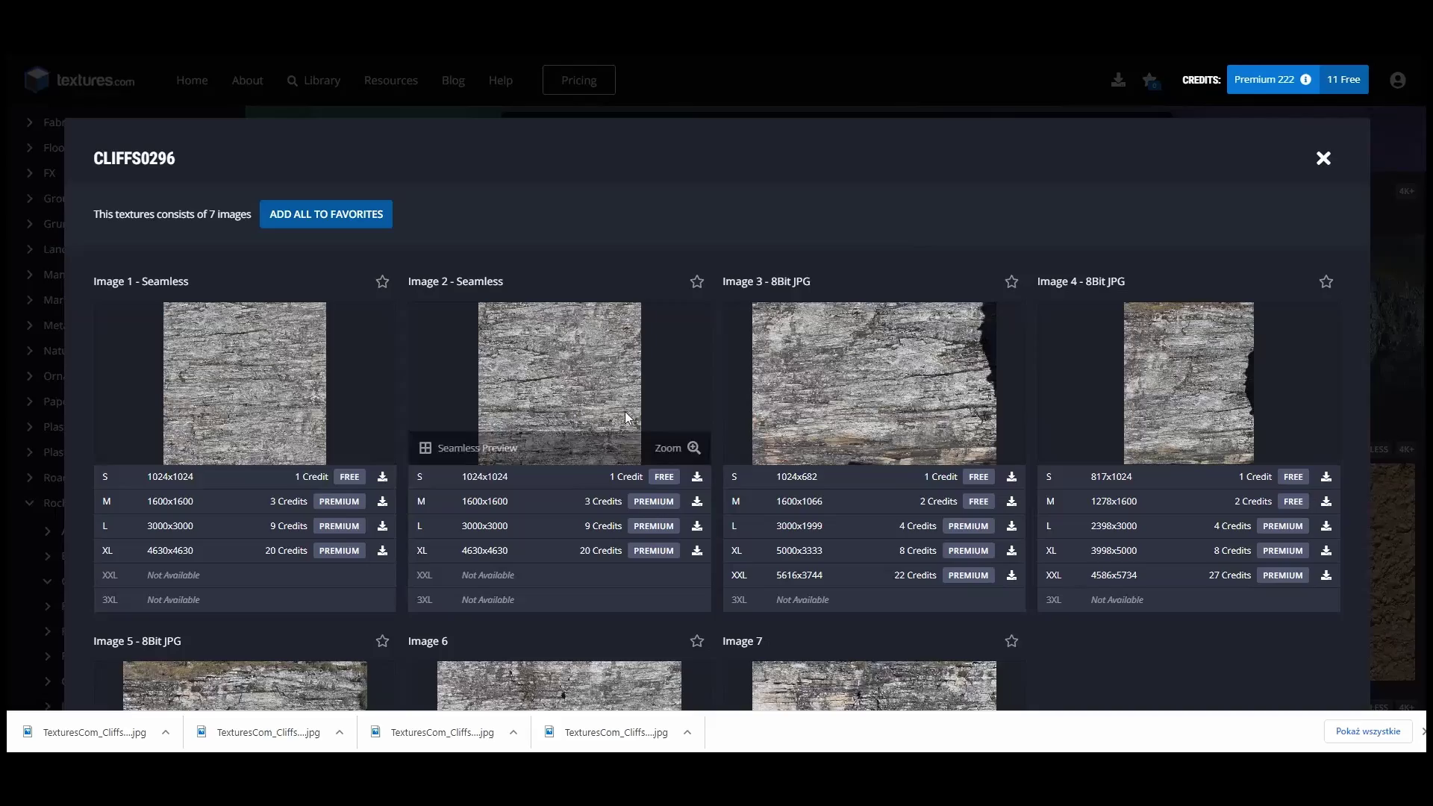
{"action": "key", "text": "Escape"}
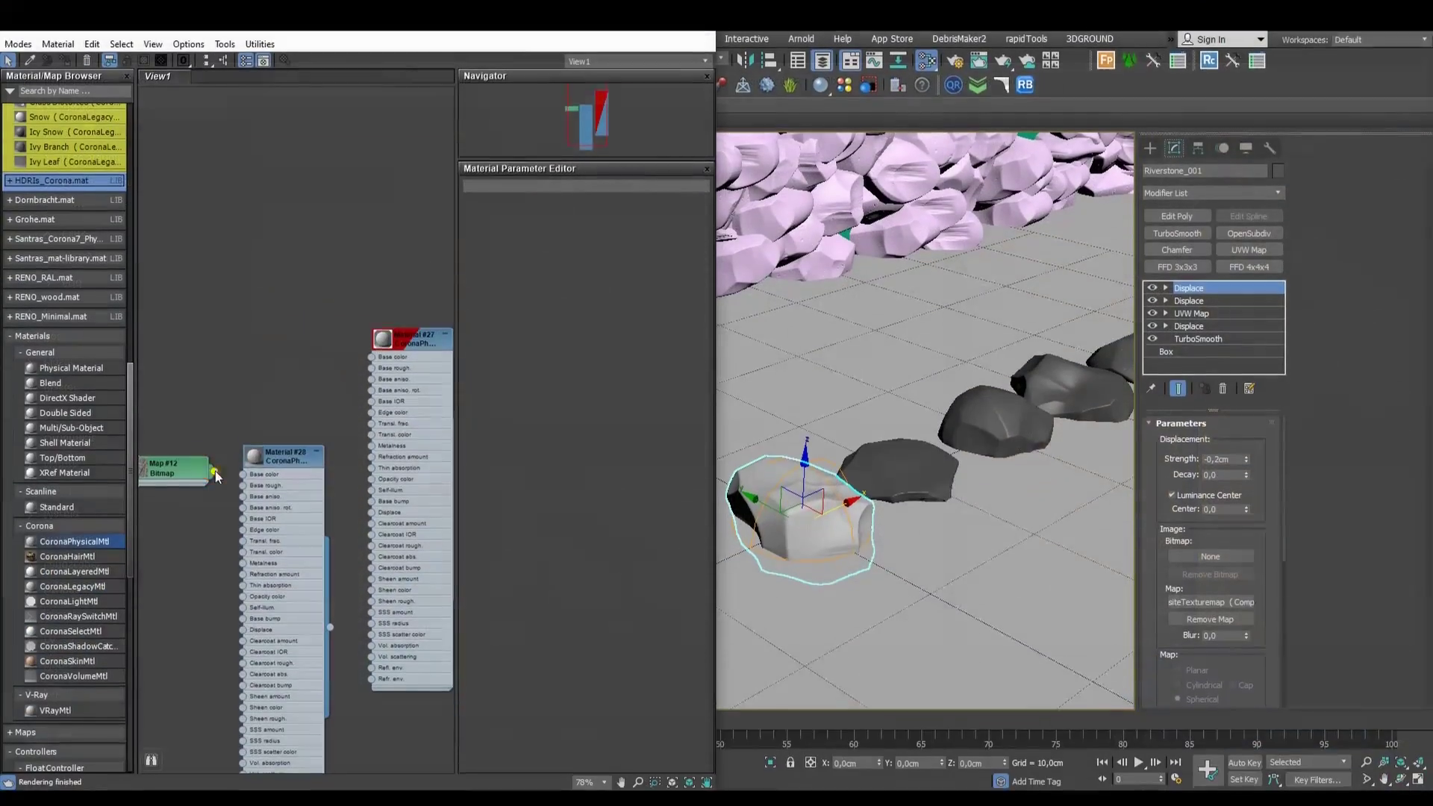
- Switch to 3ds Max, connect the bitmap to Material #28's base color and show the texture on Riverstone_001 in the viewport
{"action": "left_click", "coordinate": [319, 446]}
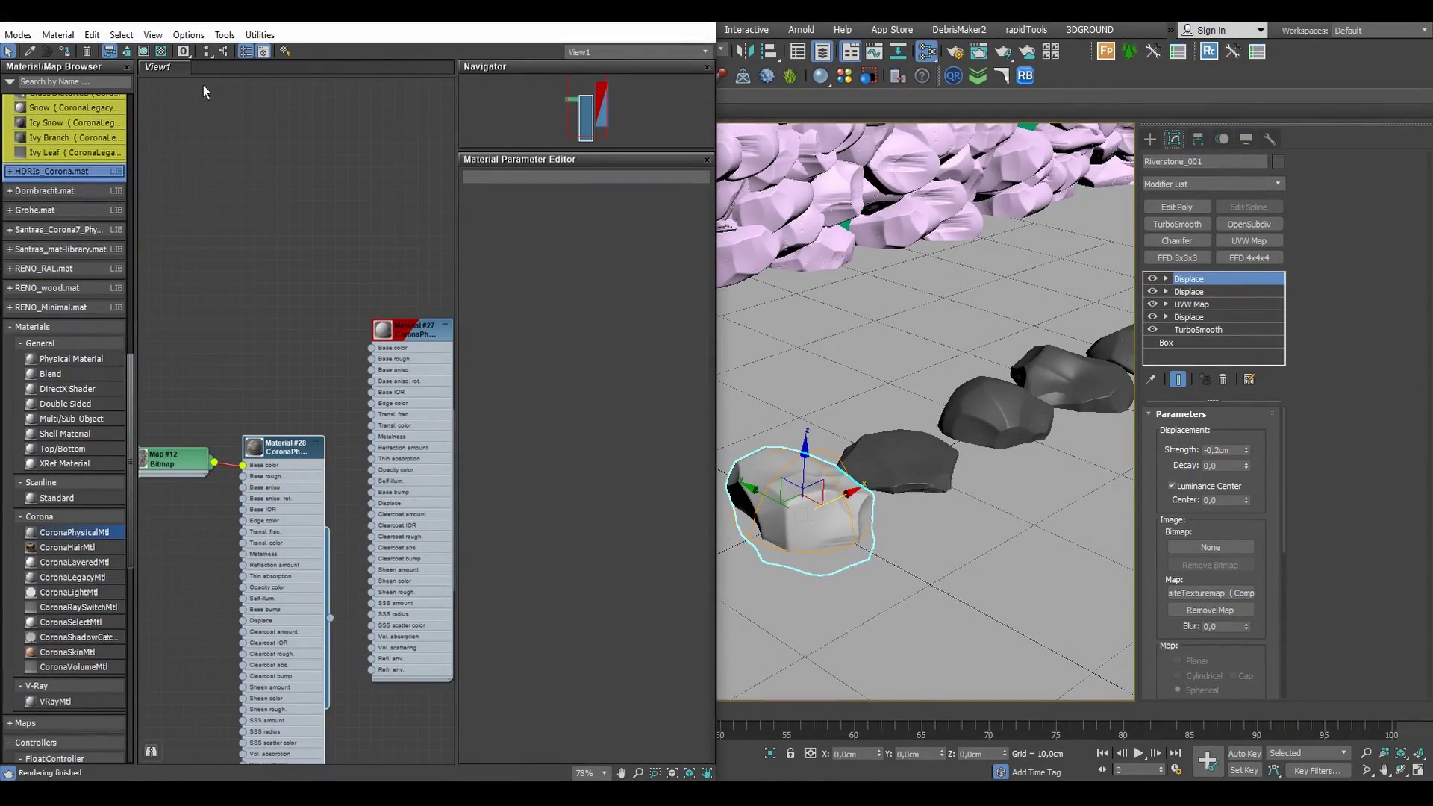
{"action": "left_click", "coordinate": [145, 52]}
{"action": "left_click", "coordinate": [292, 314]}
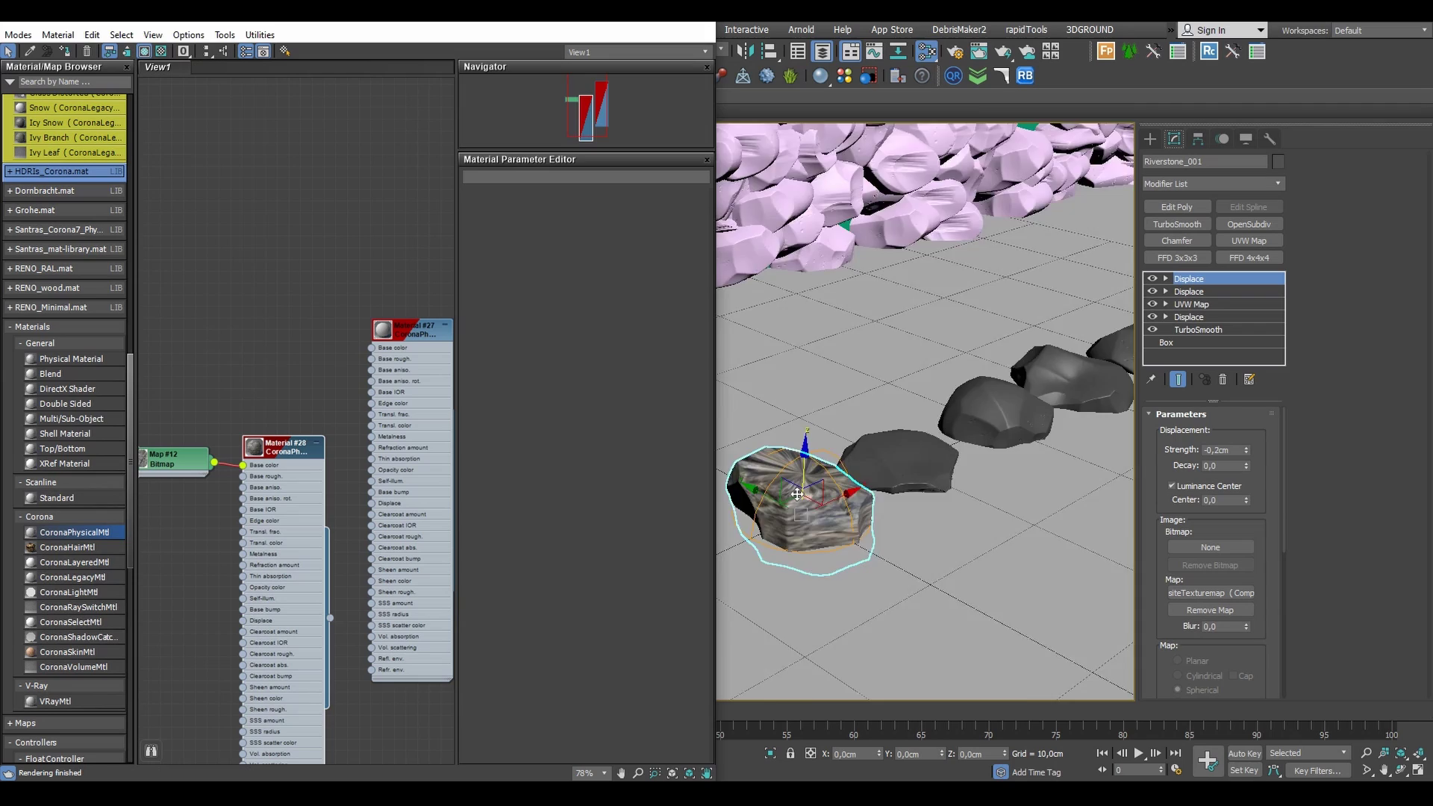
{"action": "scroll", "coordinate": [797, 494], "scroll_direction": "up", "scroll_amount": 5}
{"action": "middle_click_drag", "start_coordinate": [781, 486], "coordinate": [866, 463], "text": "alt"}
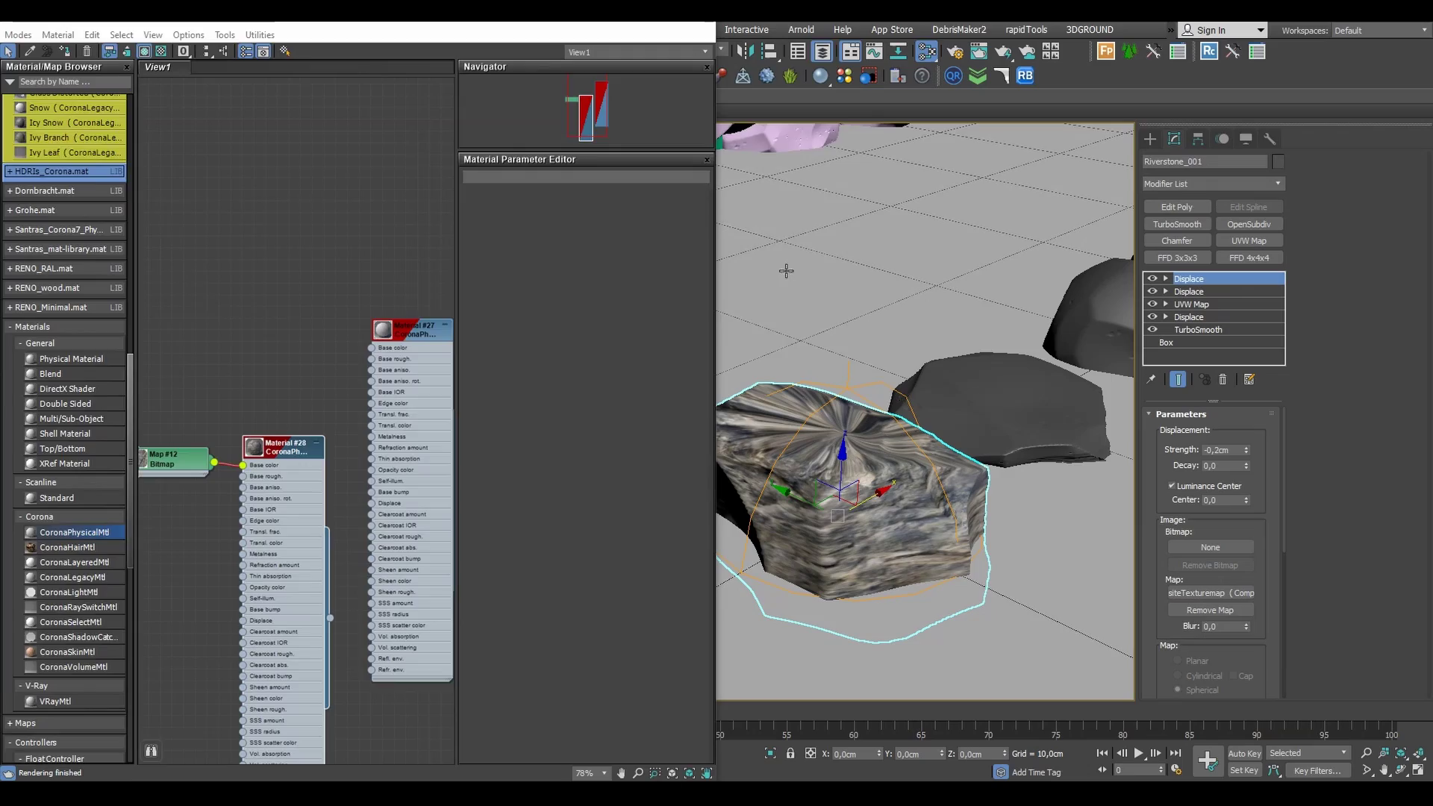
- Run the LazyUVWeditior_1.0 script and move the Debris Maker and Lazy UVWs windows clear of the rocks
{"action": "left_click", "coordinate": [655, 221]}
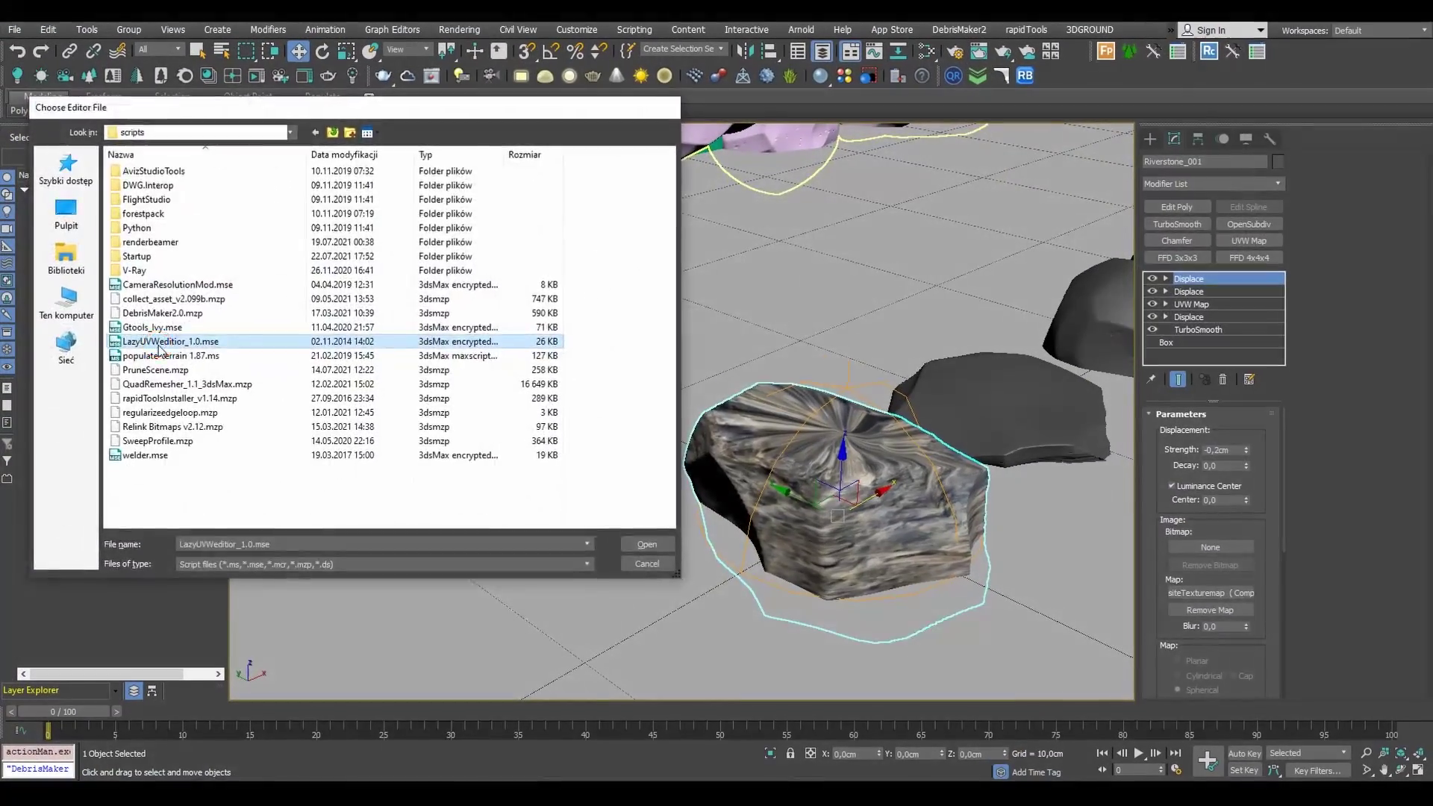
{"action": "double_click", "coordinate": [216, 389]}
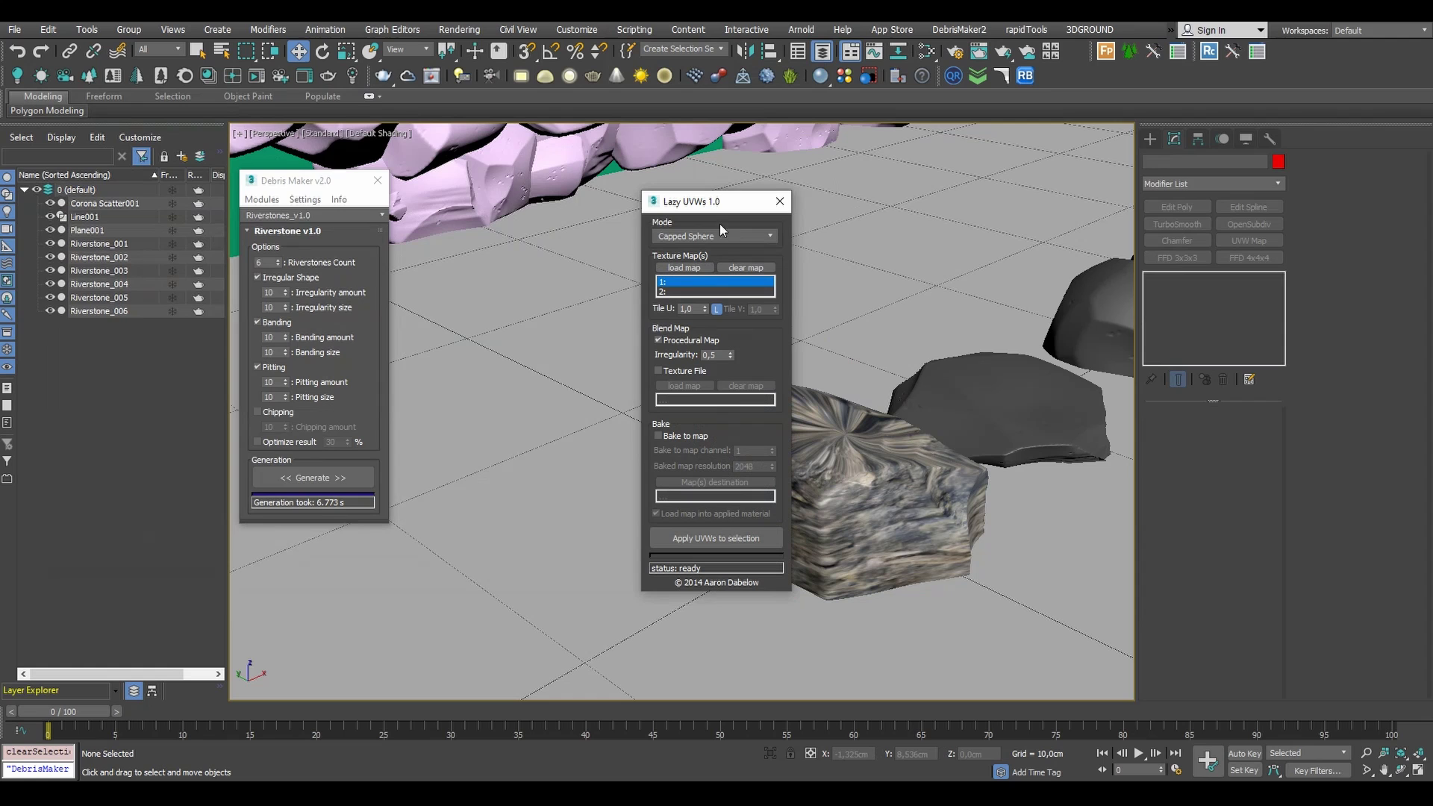
{"action": "left_click_drag", "start_coordinate": [298, 181], "coordinate": [119, 322]}
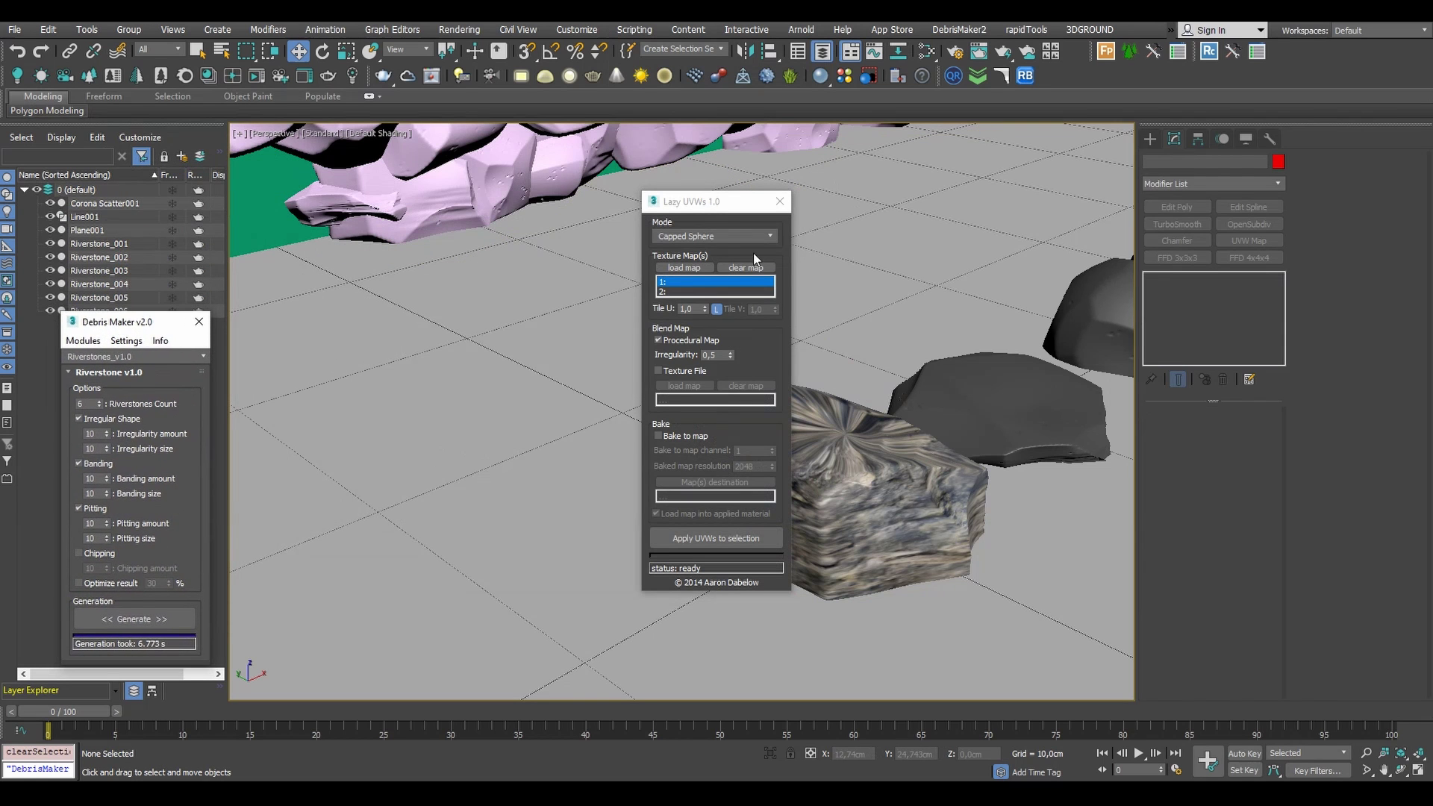
{"action": "left_click_drag", "start_coordinate": [714, 215], "coordinate": [338, 284]}
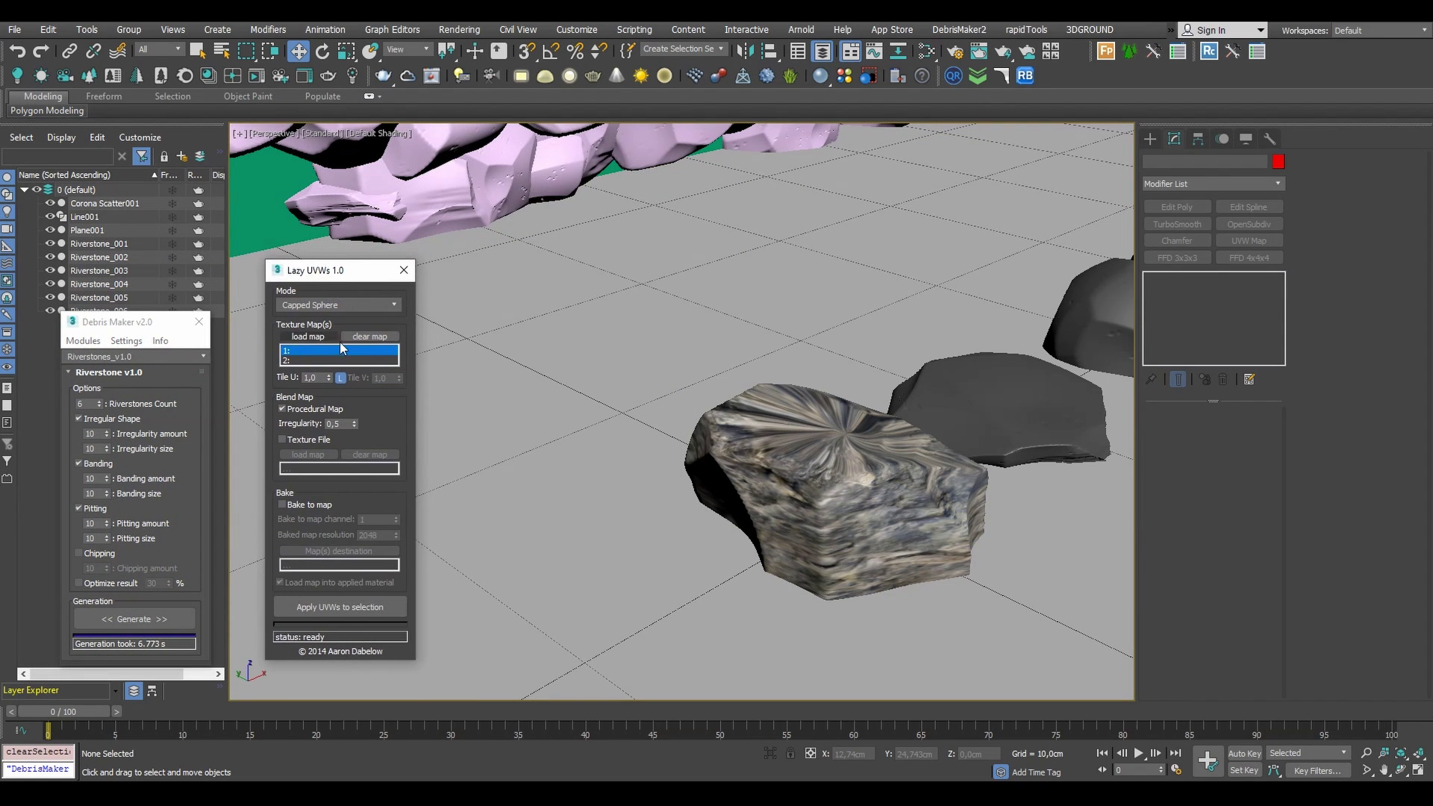
- Load TexturesCom_Cliffs0176_2 and TexturesCom_Cliffs0179_1 as texture maps 1 and 2 in Lazy UVWs, with the mode on Polar Blend Sphere
{"action": "left_click", "coordinate": [307, 336]}
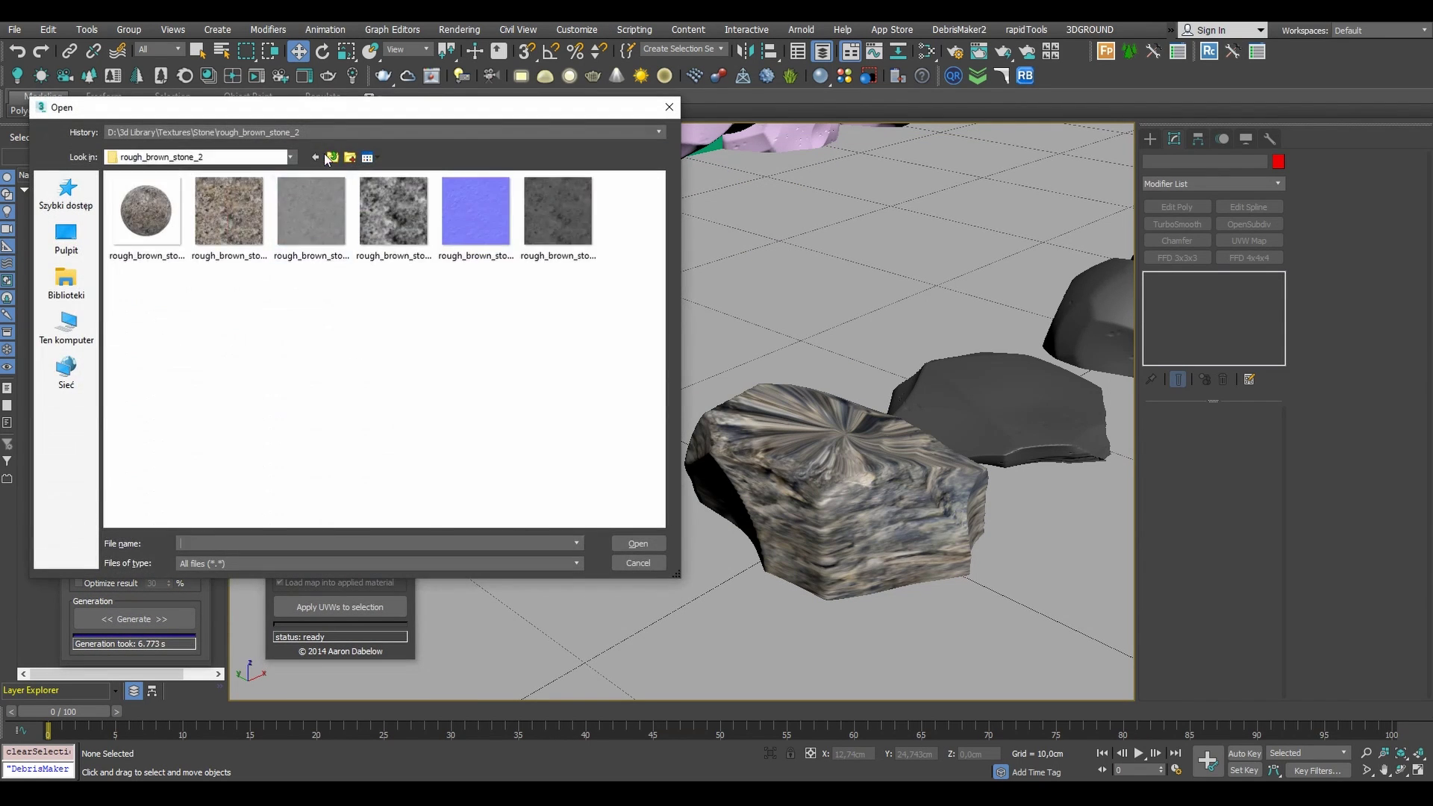
{"action": "left_click", "coordinate": [333, 157]}
{"action": "scroll", "coordinate": [410, 297], "scroll_direction": "down", "scroll_amount": 5}
{"action": "double_click", "coordinate": [551, 294]}
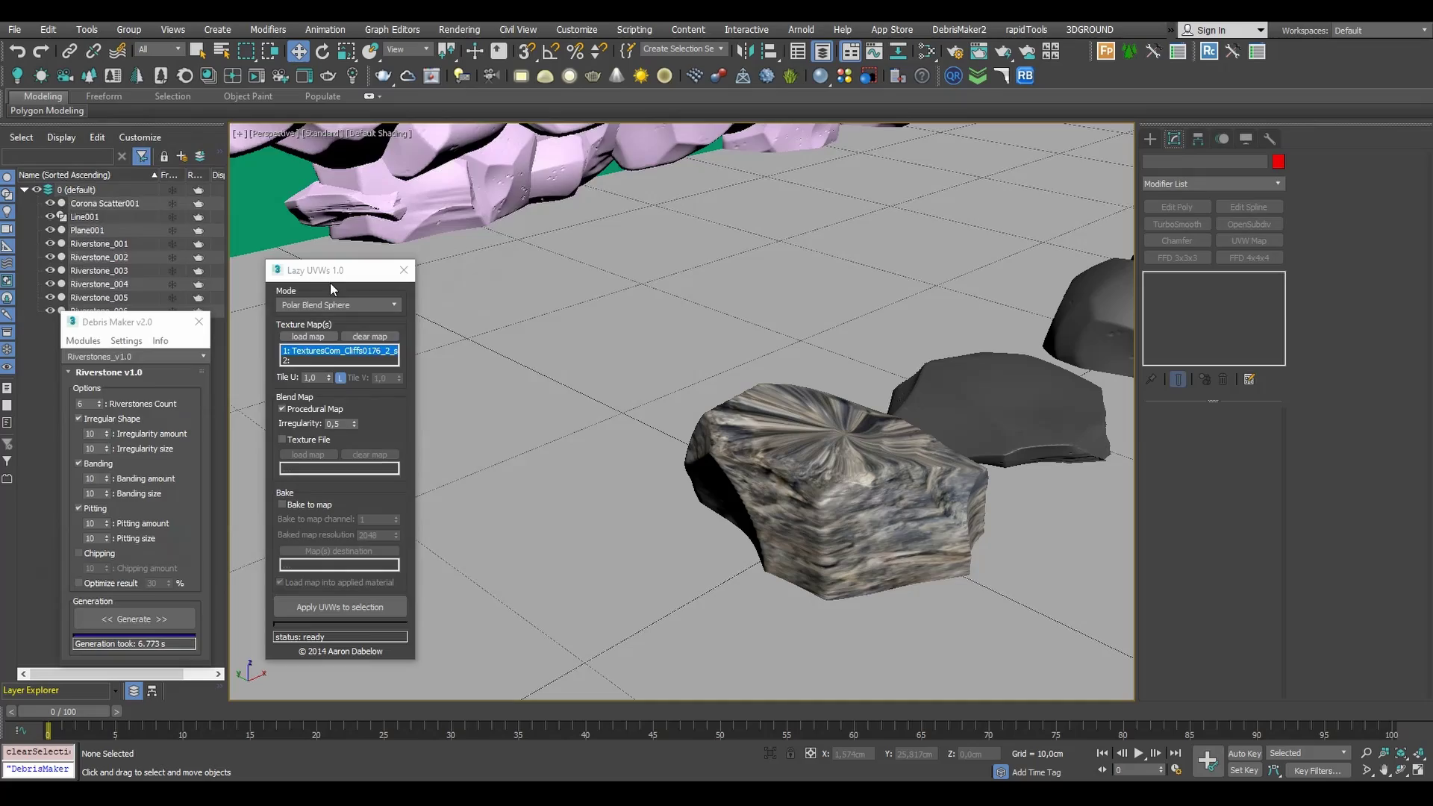
{"action": "left_click", "coordinate": [308, 337]}
{"action": "double_click", "coordinate": [560, 272]}
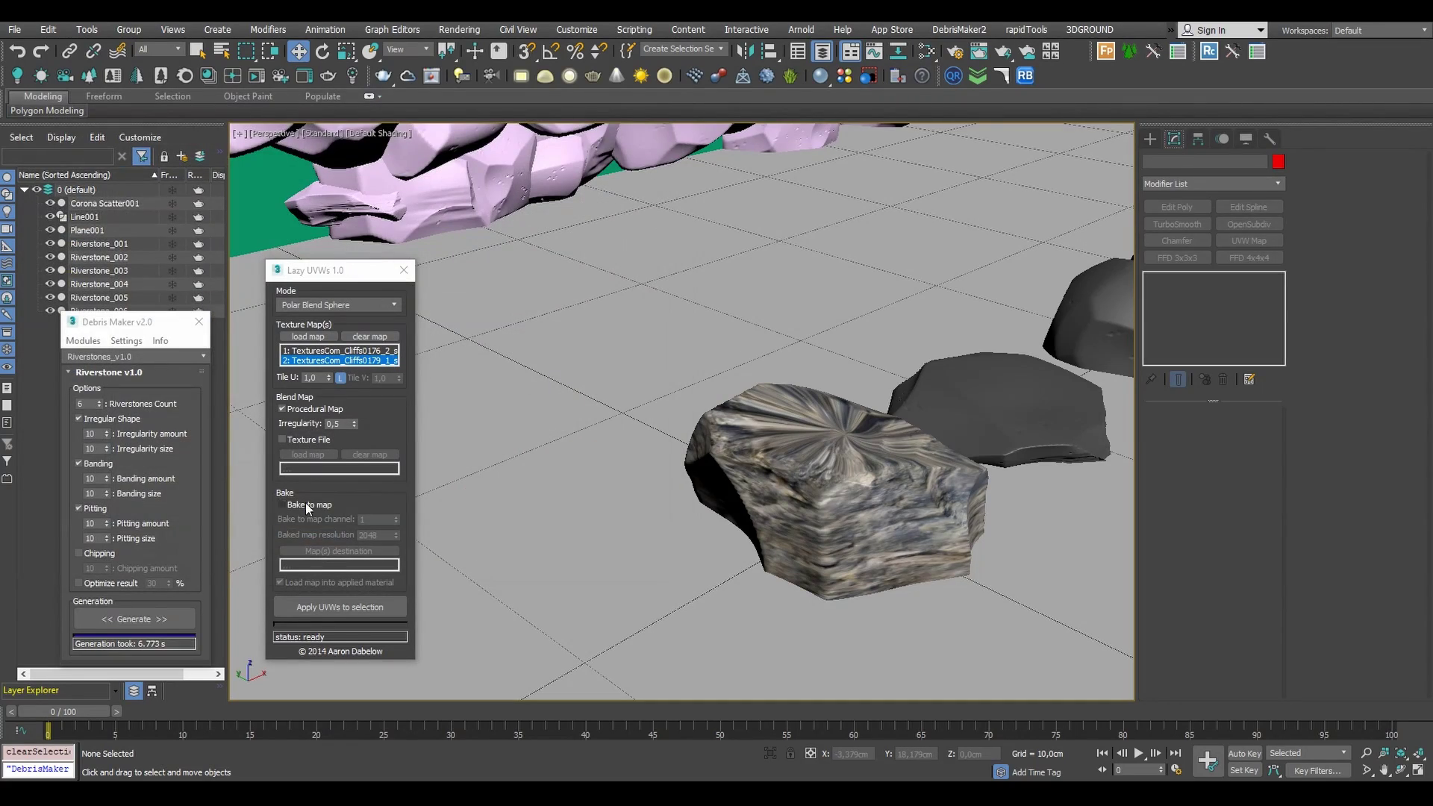
- Try the Polar Blend Sphere mapping on Riverstone_001, inspect the rock and remove the added mapping modifiers
{"action": "left_click", "coordinate": [318, 610]}
{"action": "scroll", "coordinate": [830, 463], "scroll_direction": "up", "scroll_amount": 3}
{"action": "mouse_move", "coordinate": [821, 418]}
{"action": "middle_mouse_down", "text": "alt"}
{"action": "mouse_move", "coordinate": [812, 518]}
{"action": "mouse_move", "coordinate": [804, 423]}
{"action": "middle_mouse_up", "text": "alt"}
{"action": "scroll", "coordinate": [803, 423], "scroll_direction": "down", "scroll_amount": 1}
{"action": "left_click", "coordinate": [1222, 379]}
{"action": "left_click", "coordinate": [1222, 379]}
- Try the Polar Blend Shrinkwrap mapping on Riverstone_001, then remove its mapping modifiers
{"action": "left_click", "coordinate": [339, 304]}
{"action": "left_click", "coordinate": [351, 348]}
{"action": "left_click", "coordinate": [339, 607]}
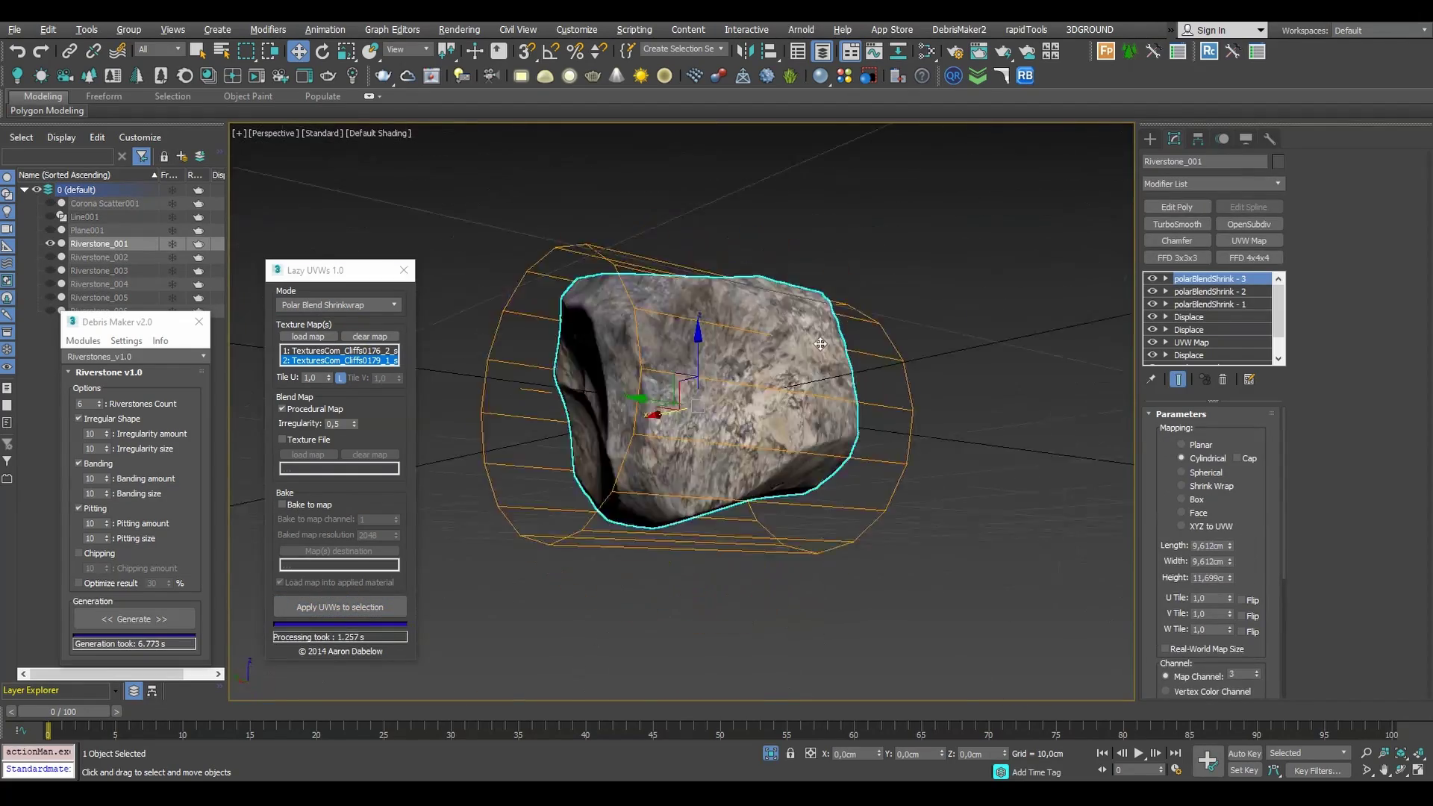
{"action": "left_click", "coordinate": [1223, 381]}
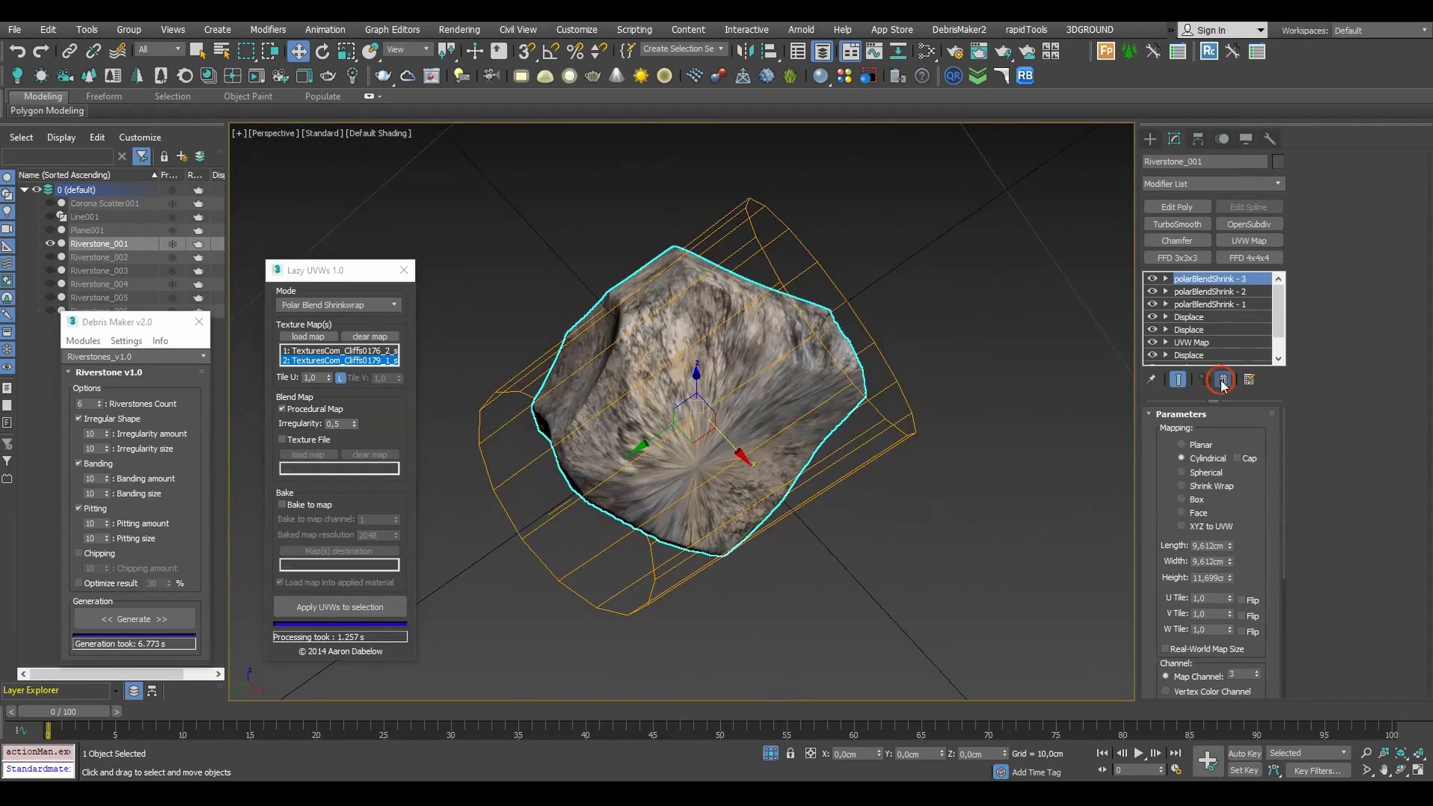
- Apply Lazy UVWs to Riverstone_001 in Capped Sphere mode and inspect the texture around the rock
{"action": "left_click", "coordinate": [338, 304]}
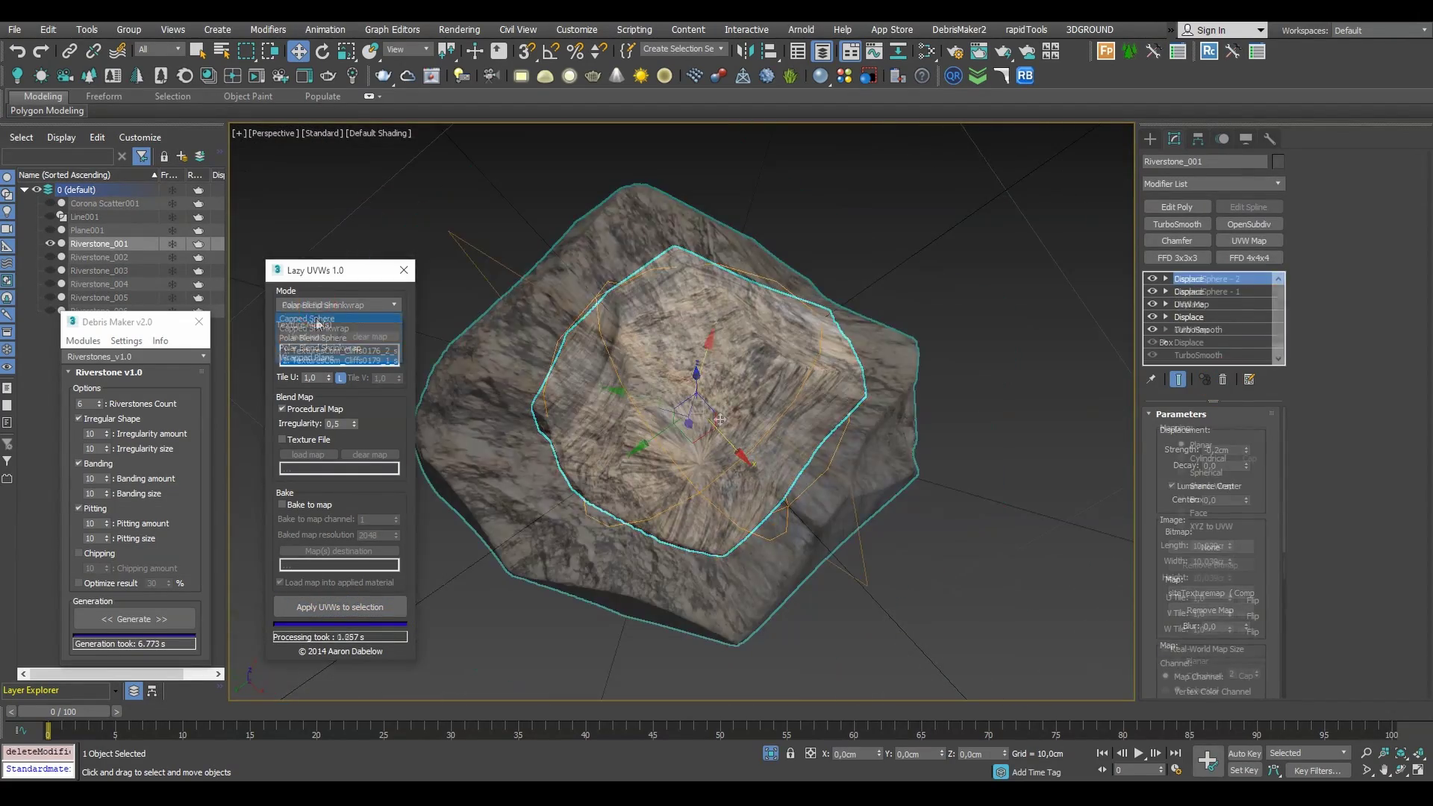
{"action": "left_click", "coordinate": [317, 326]}
{"action": "left_click", "coordinate": [340, 607]}
{"action": "middle_click_drag", "start_coordinate": [814, 462], "coordinate": [700, 347], "text": "alt"}
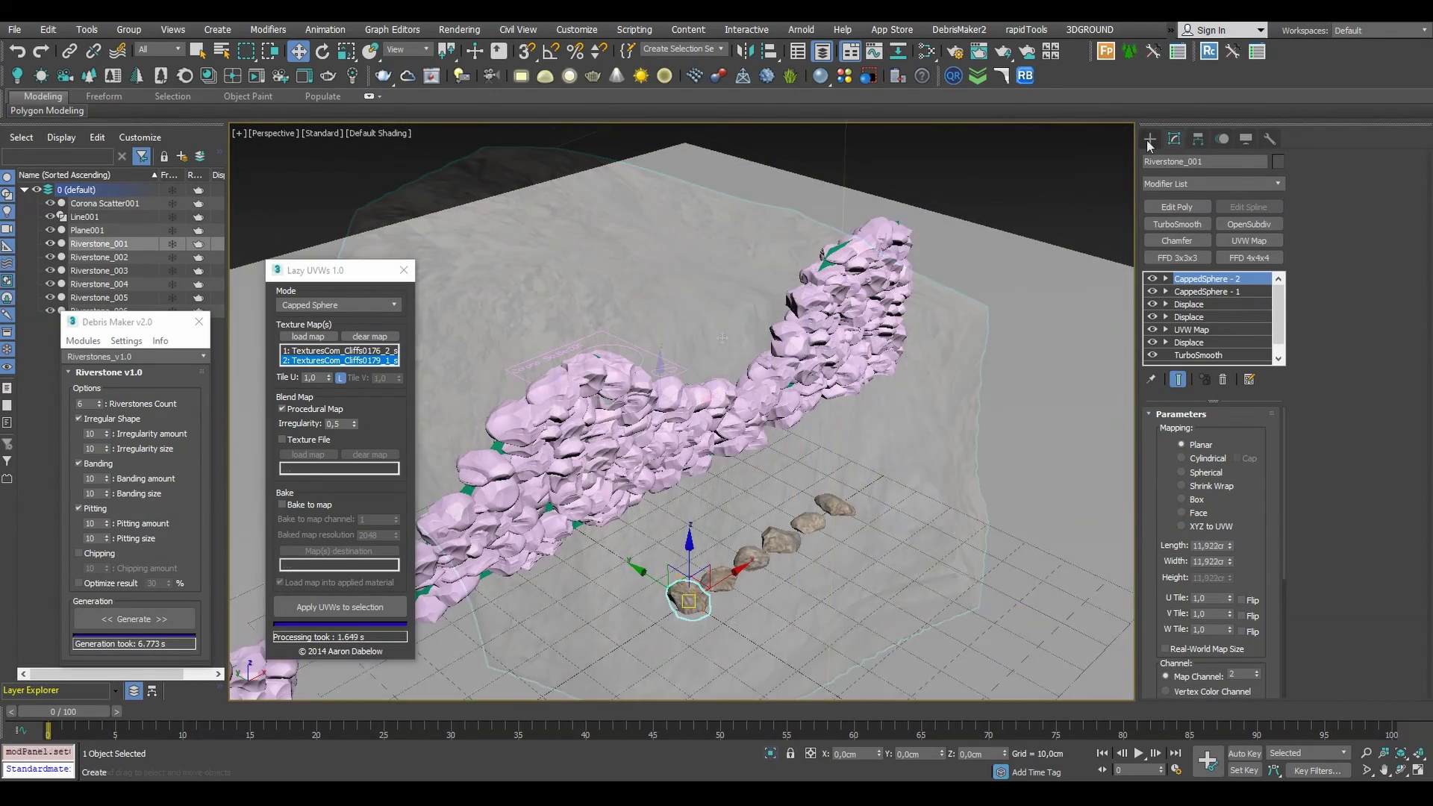
- Create a CoronaSun light shining on the stone wall and the row of rocks
{"action": "left_click", "coordinate": [1152, 143]}
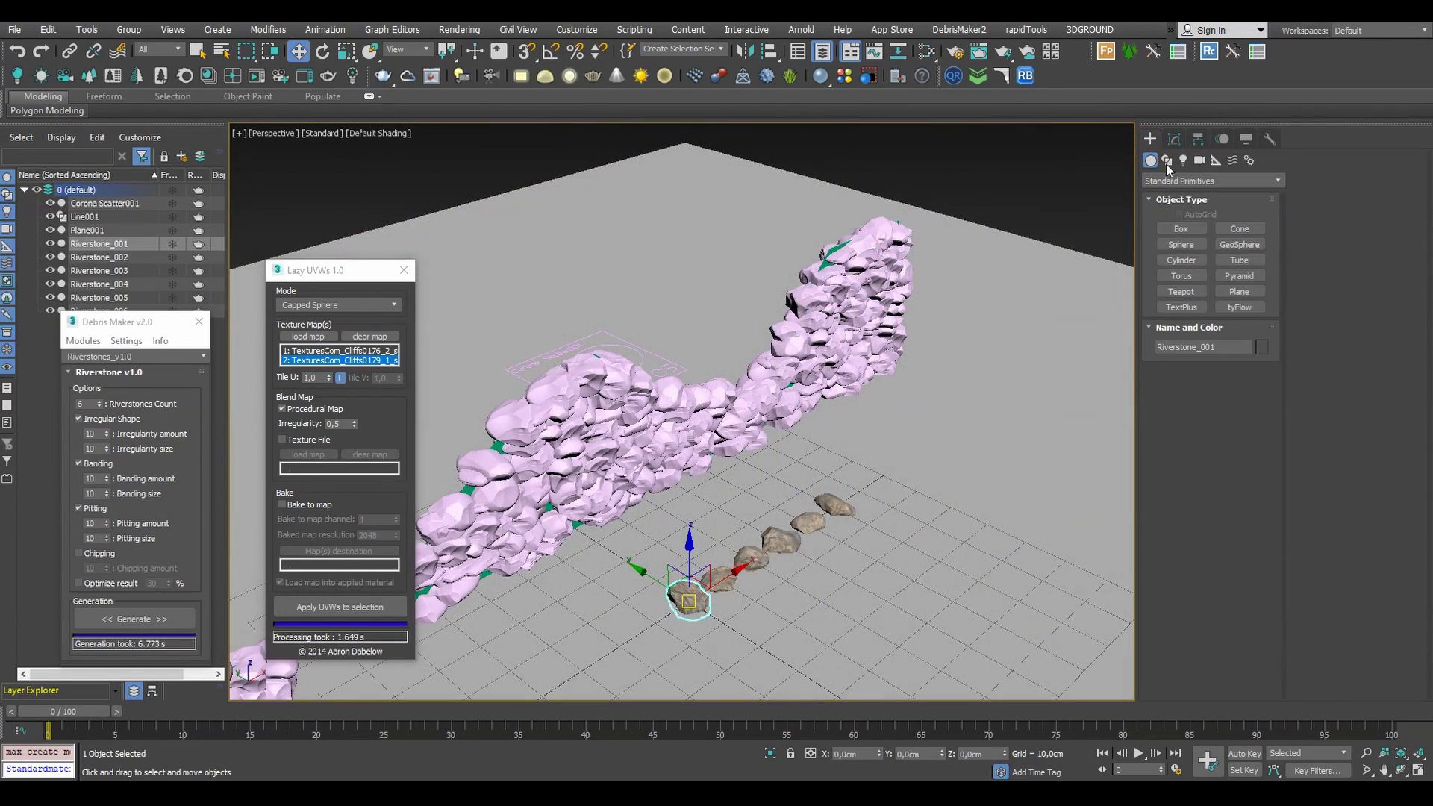
{"action": "left_click", "coordinate": [1187, 160]}
{"action": "left_click", "coordinate": [1181, 181]}
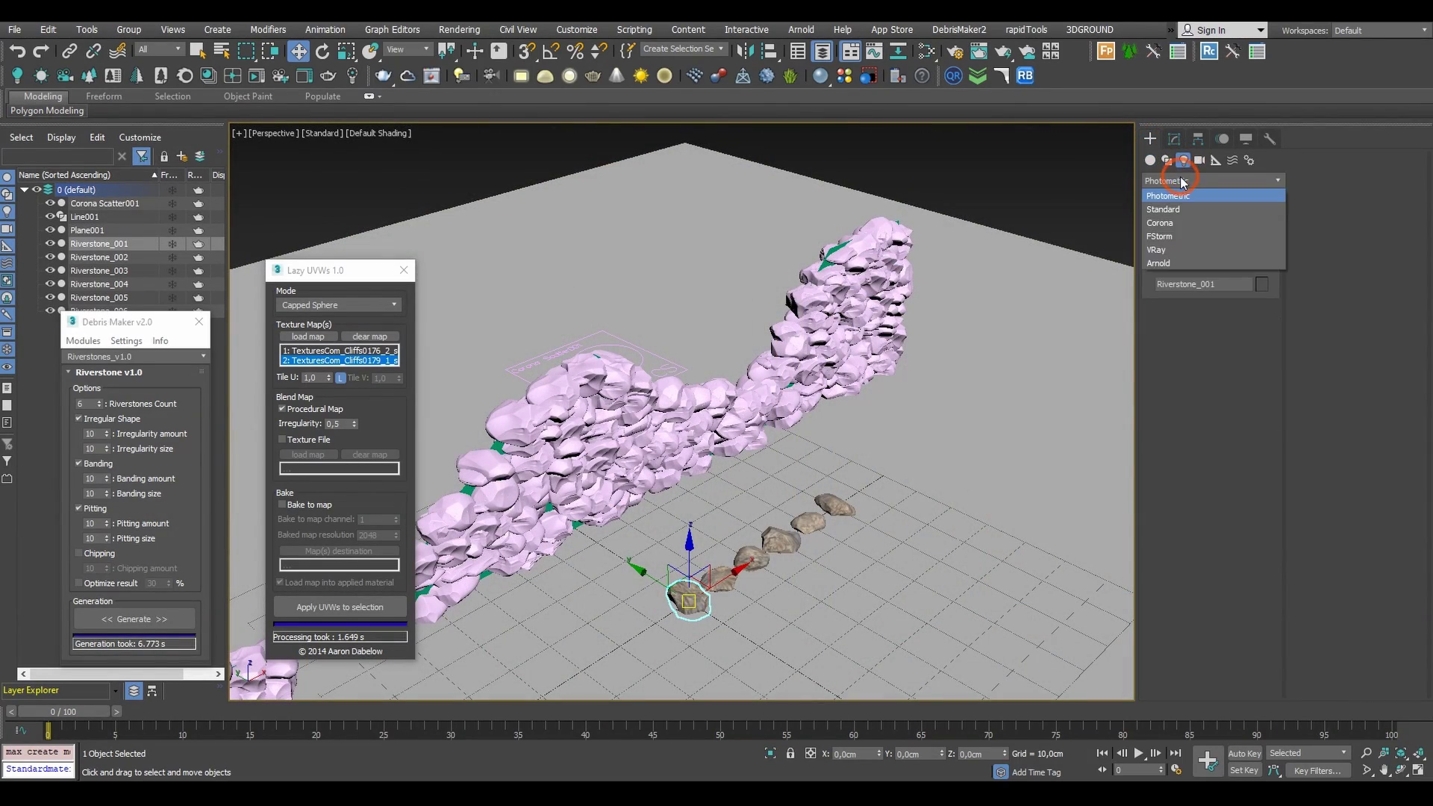
{"action": "left_click", "coordinate": [1178, 223]}
{"action": "left_click", "coordinate": [1240, 230]}
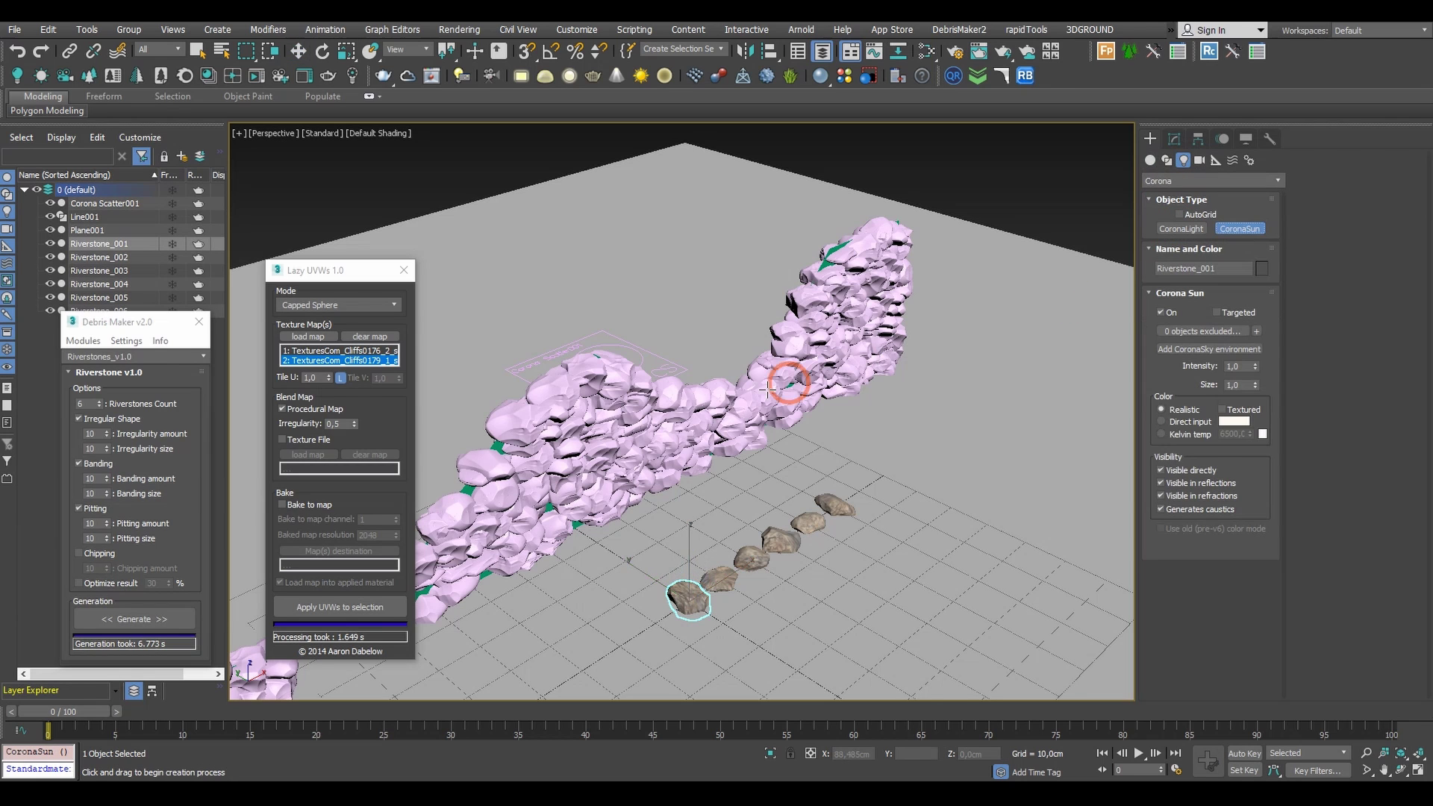
{"action": "scroll", "coordinate": [778, 410], "scroll_direction": "down", "scroll_amount": 5}
{"action": "left_click_drag", "start_coordinate": [691, 430], "coordinate": [685, 437]}
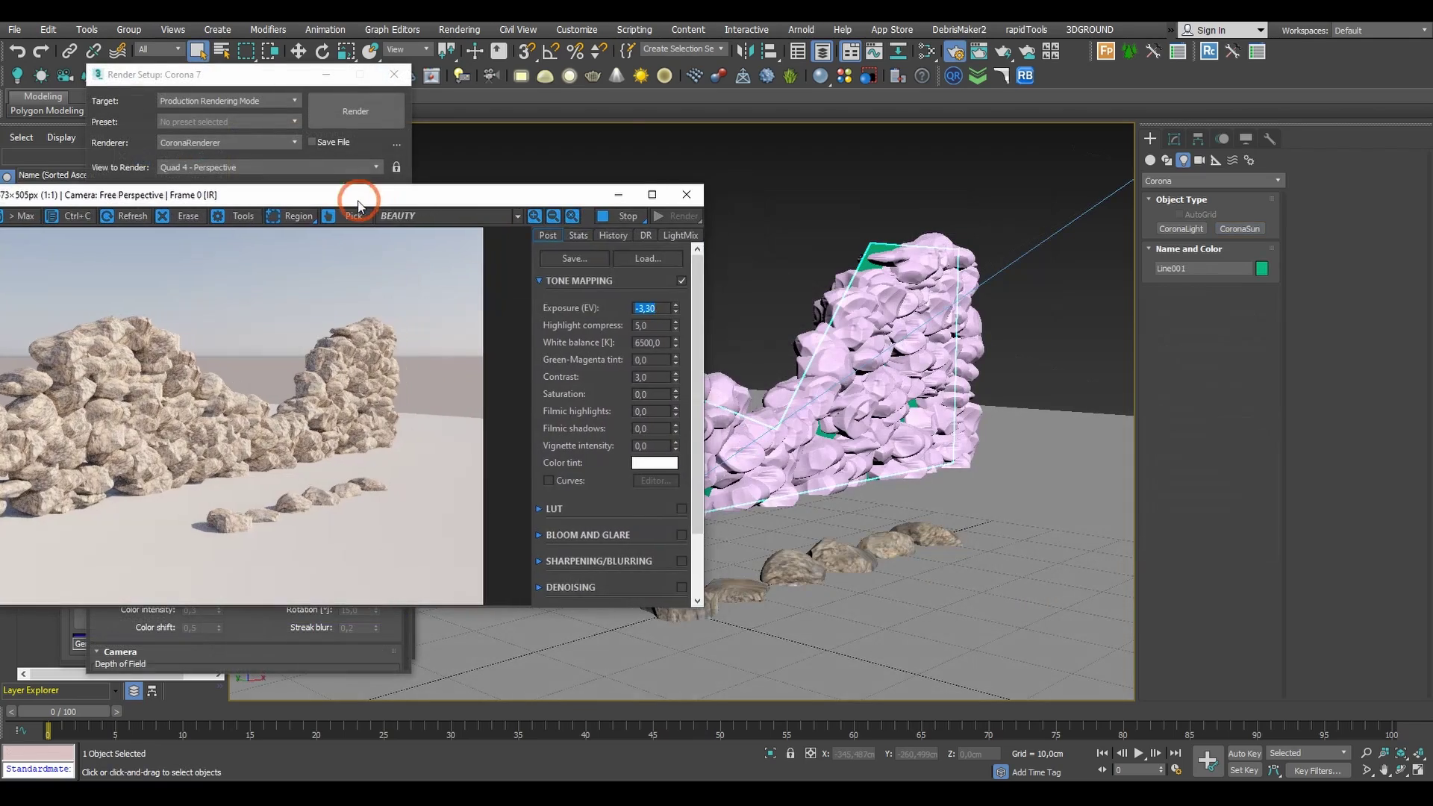
- Move the Corona render window aside and examine the wall's opposite side in the interactive render
{"action": "left_click_drag", "start_coordinate": [352, 199], "coordinate": [448, 164]}
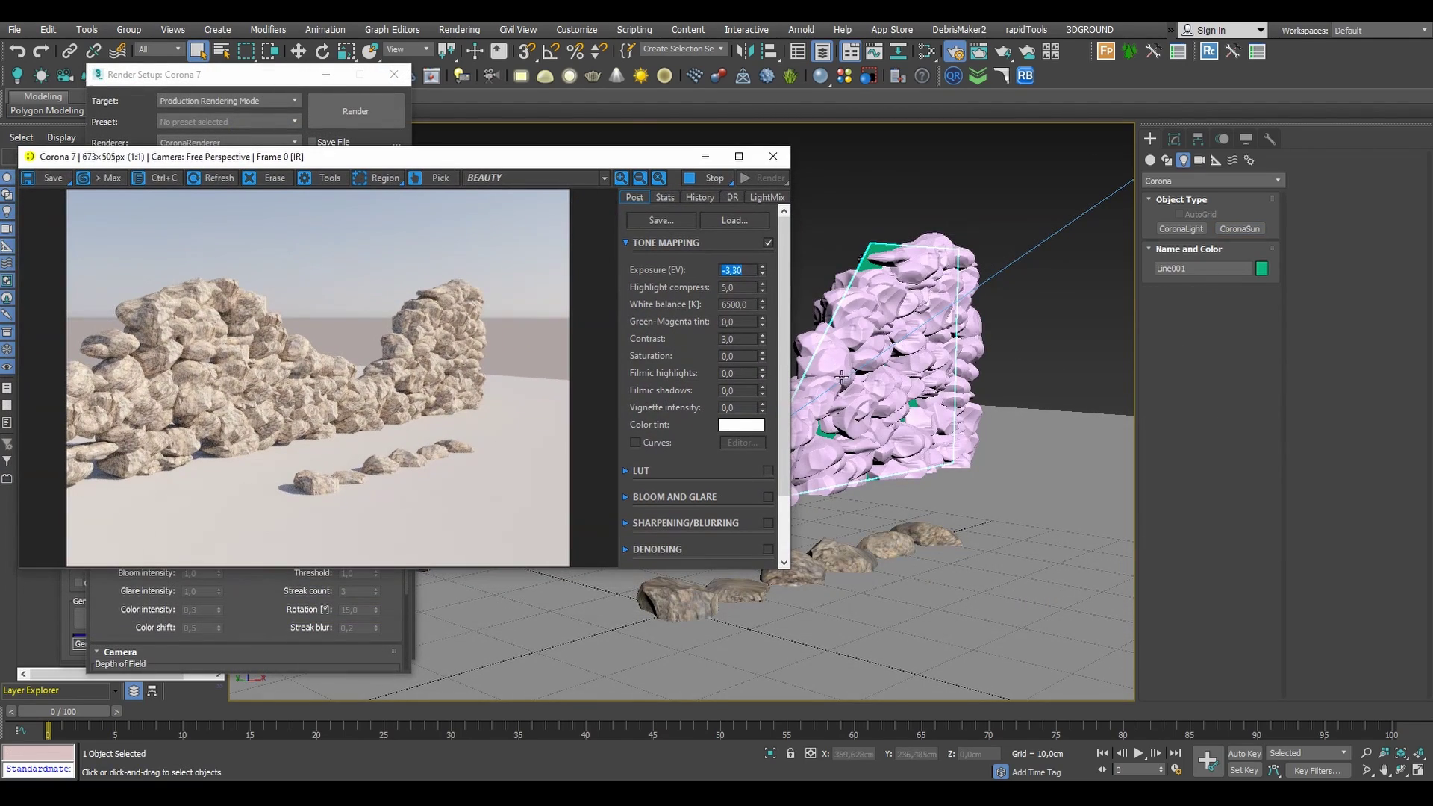
{"action": "middle_click_drag", "start_coordinate": [841, 379], "coordinate": [873, 310], "text": "alt"}
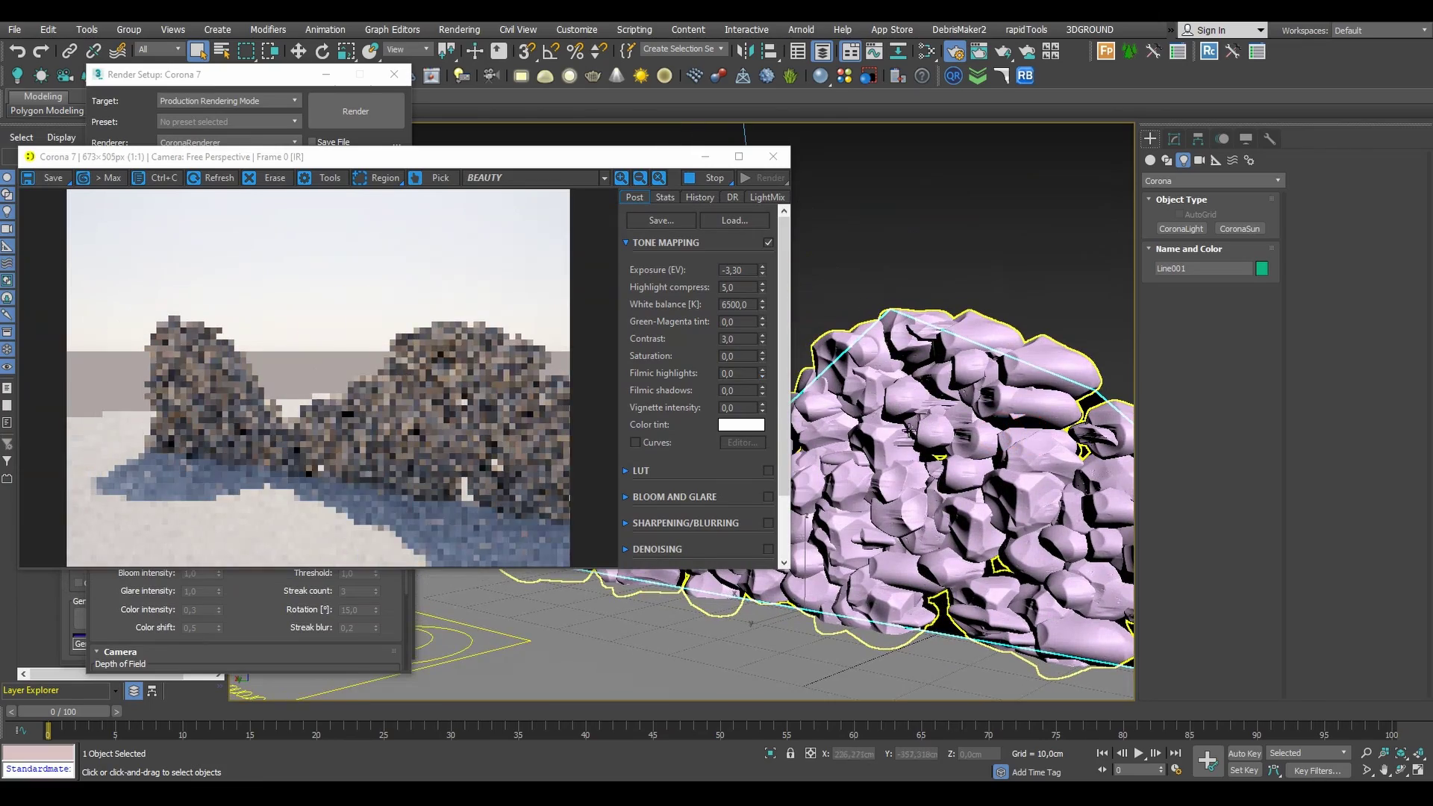
- Add a CoronaMultiMap node to the rocks' material graph and open its parameters
{"action": "left_click", "coordinate": [881, 249]}
{"action": "middle_click_drag", "start_coordinate": [881, 249], "coordinate": [792, 414], "text": "alt"}
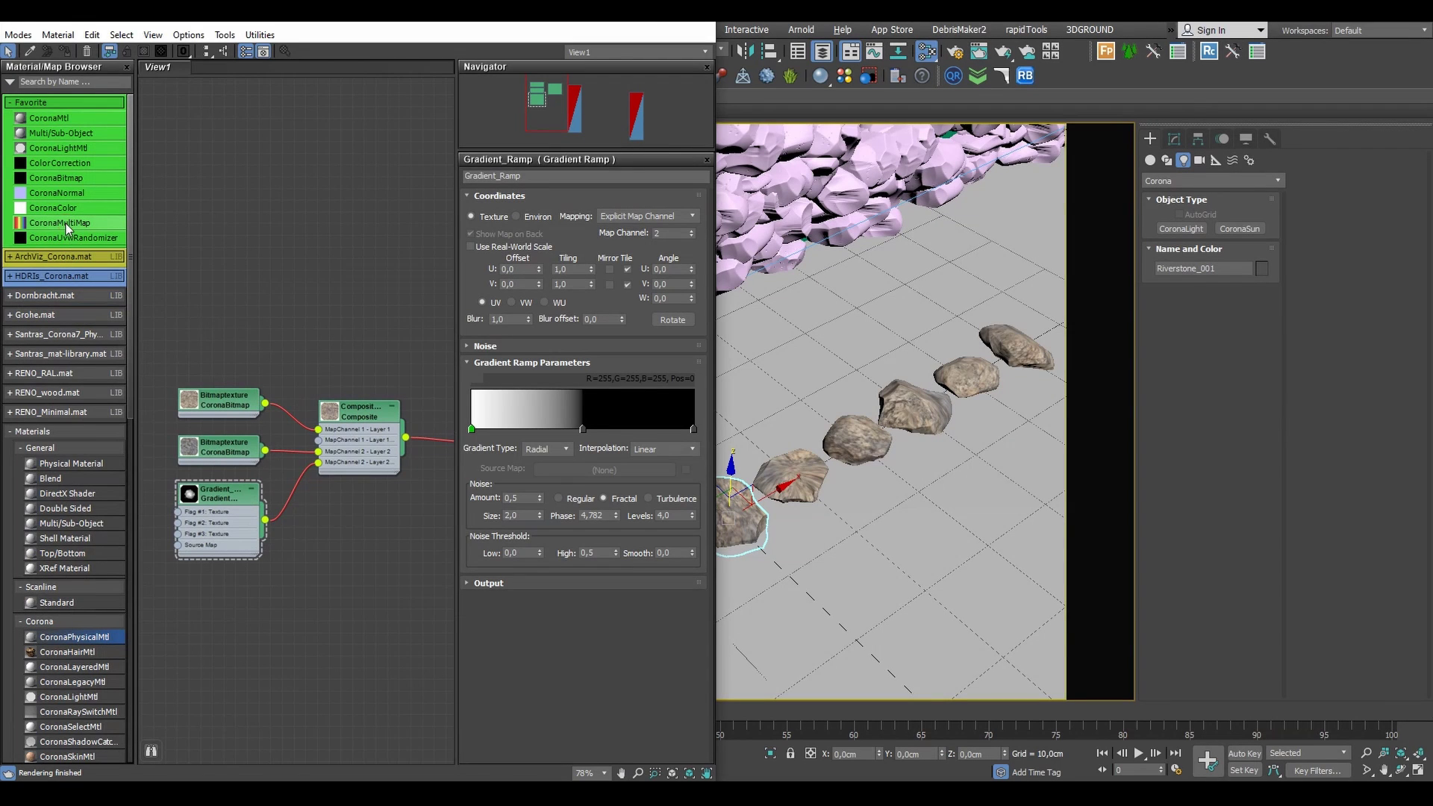
{"action": "left_click_drag", "start_coordinate": [66, 224], "coordinate": [292, 224]}
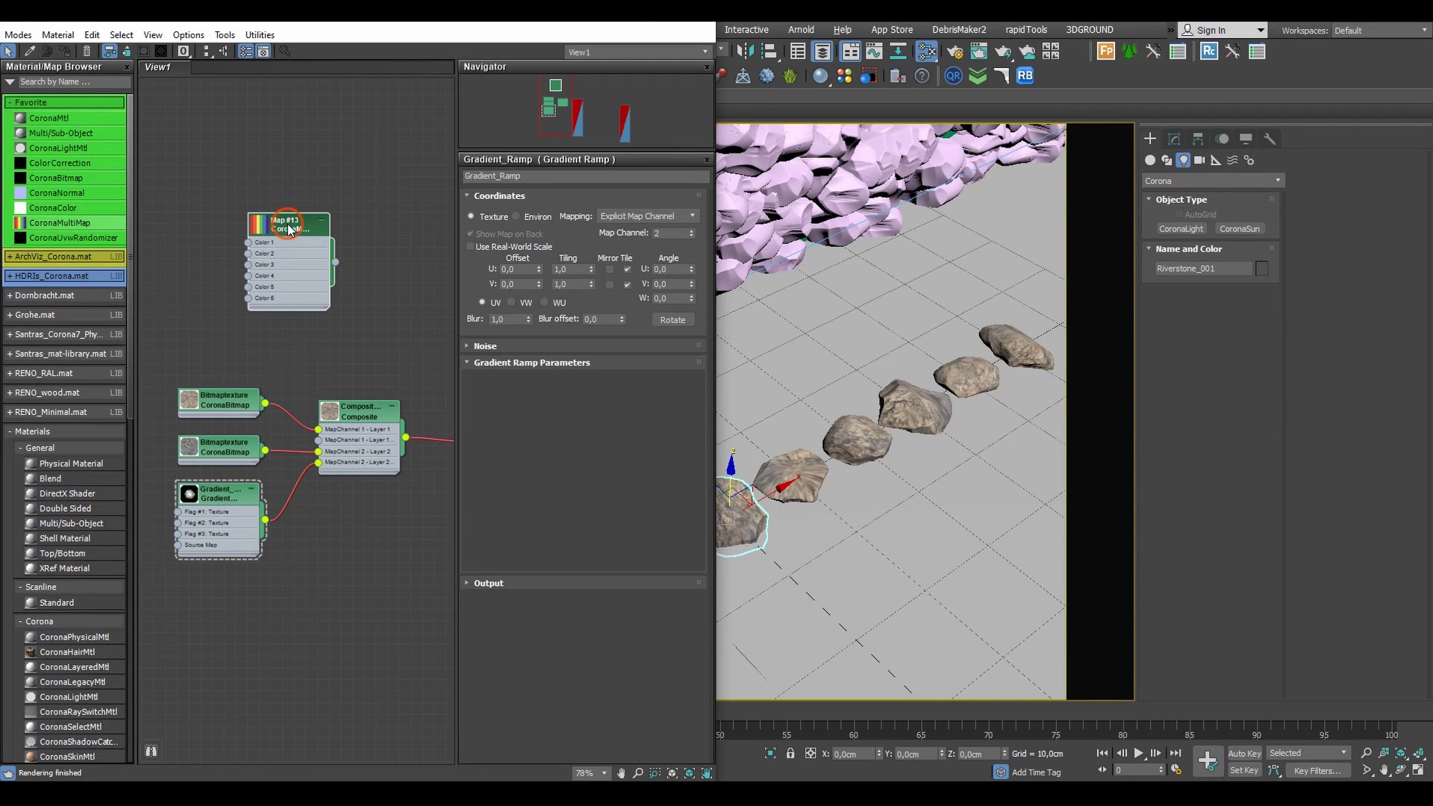
{"action": "double_click", "coordinate": [285, 231]}
- Batch load the seamless TexturesCom cliff images, Cliffs0113_1 through Cliffs0347_1, from the Stone folder into the CoronaMultiMap
{"action": "left_click", "coordinate": [621, 216]}
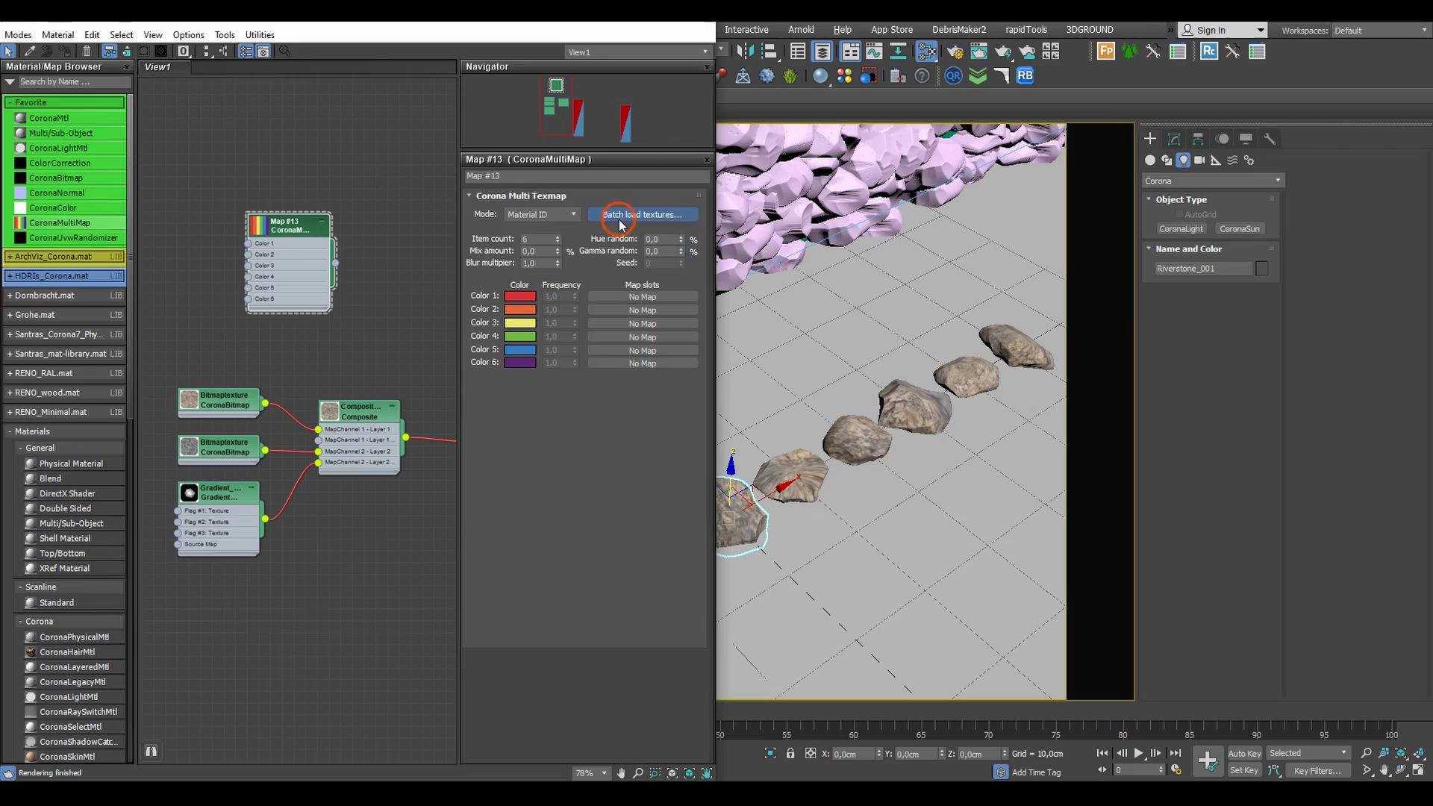
{"action": "scroll", "coordinate": [548, 213], "scroll_direction": "down", "scroll_amount": 2}
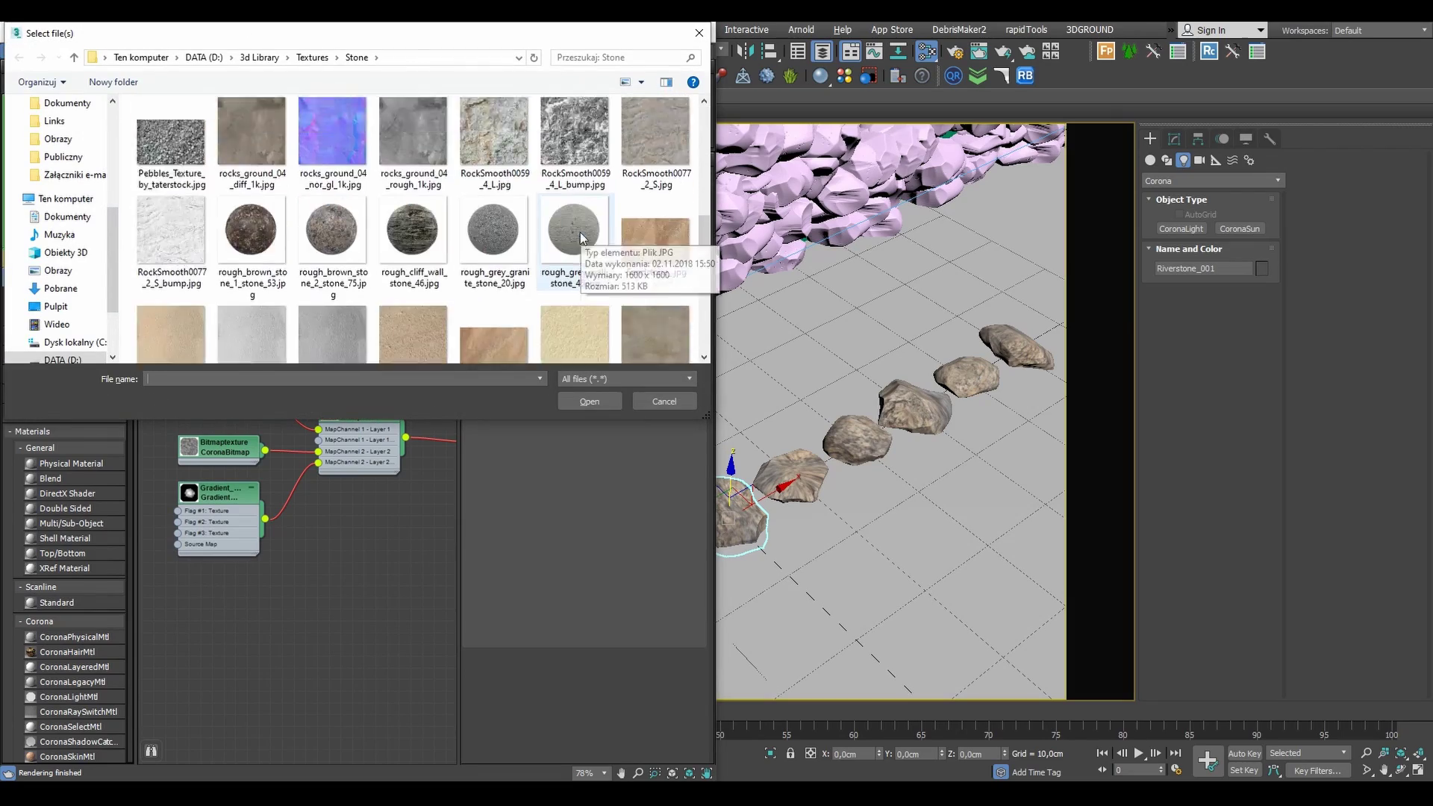
{"action": "scroll", "coordinate": [580, 230], "scroll_direction": "up", "scroll_amount": 2}
{"action": "scroll", "coordinate": [580, 231], "scroll_direction": "down", "scroll_amount": 6}
{"action": "left_click", "coordinate": [332, 147]}
{"action": "left_click", "coordinate": [648, 257], "text": "shift"}
{"action": "scroll", "coordinate": [263, 257], "scroll_direction": "down", "scroll_amount": 1}
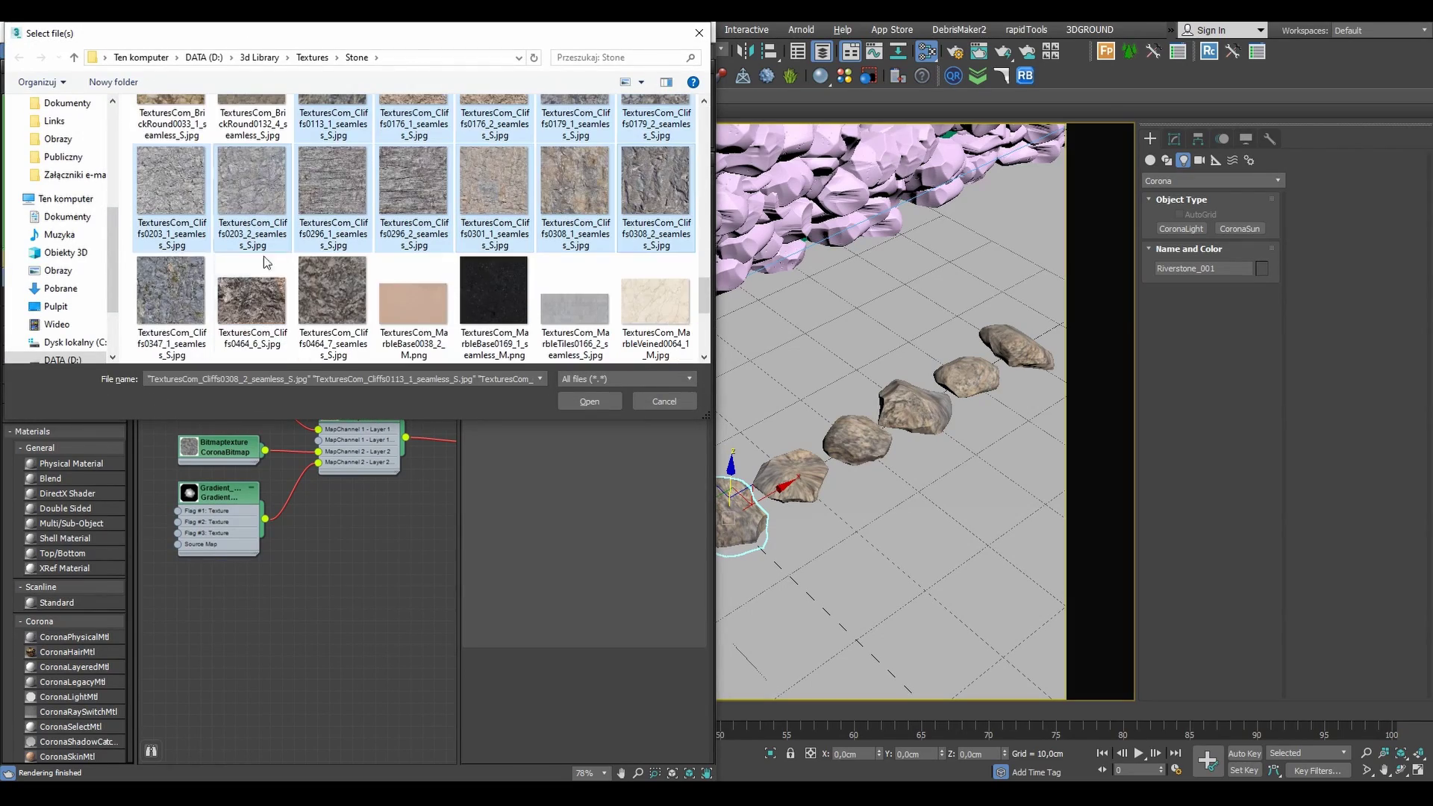
{"action": "left_click", "coordinate": [604, 400]}
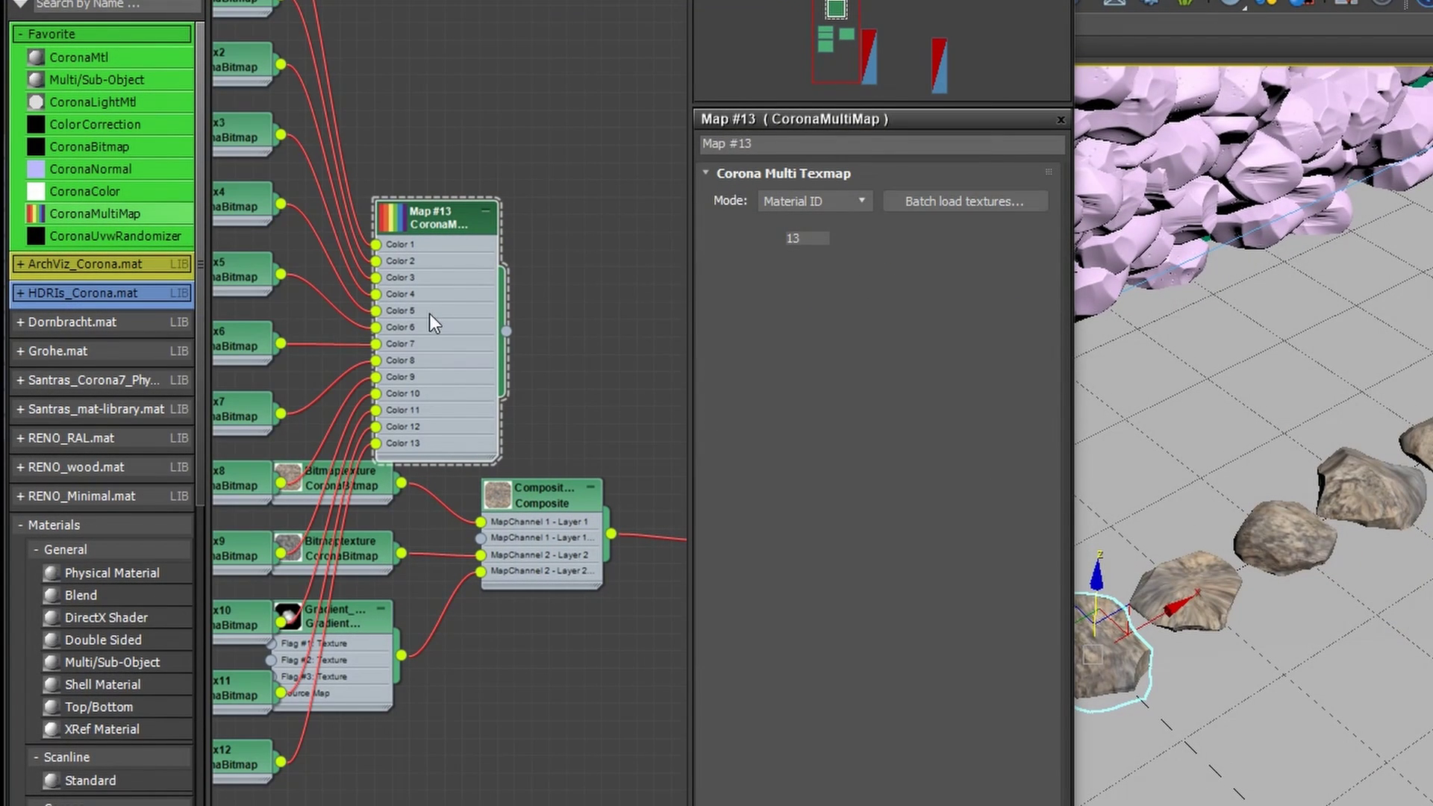
- Connect the CoronaMultiMap to the Composite's Layer 1 in place of its bitmap, and delete the replaced bitmap node
{"action": "left_click", "coordinate": [278, 324]}
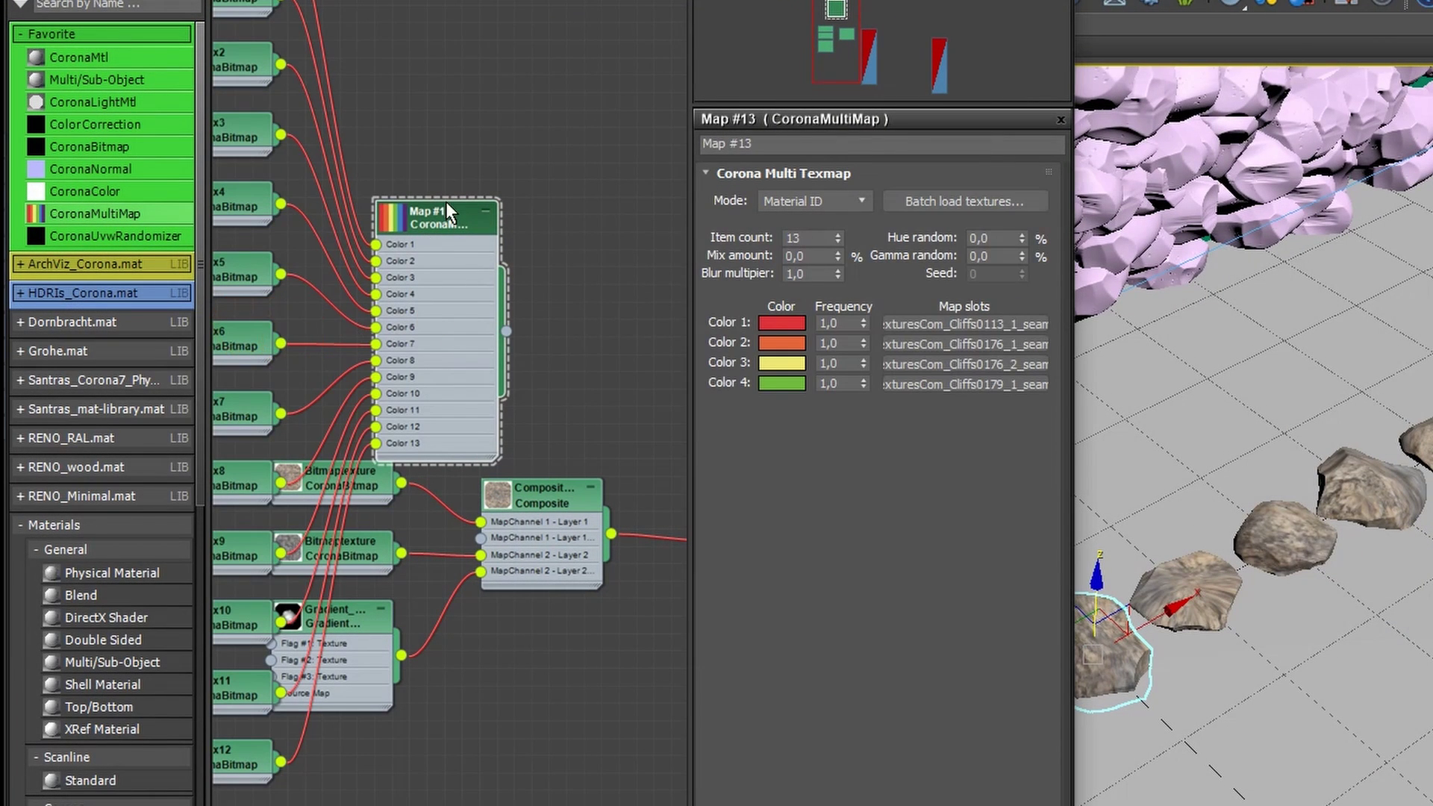
{"action": "left_click_drag", "start_coordinate": [445, 202], "coordinate": [221, 236]}
{"action": "middle_click_drag", "start_coordinate": [343, 320], "coordinate": [509, 324]}
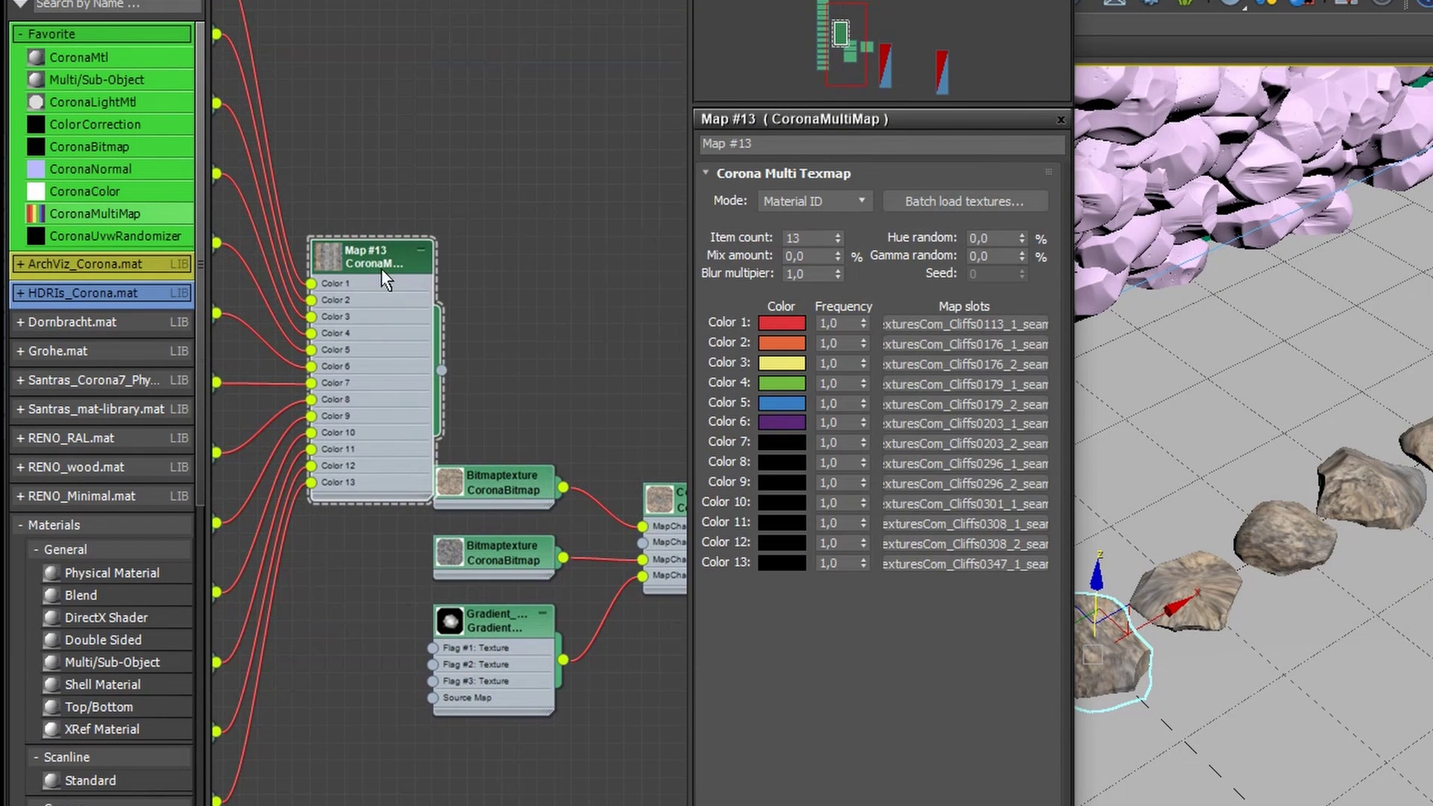
{"action": "left_click_drag", "start_coordinate": [385, 280], "coordinate": [333, 281]}
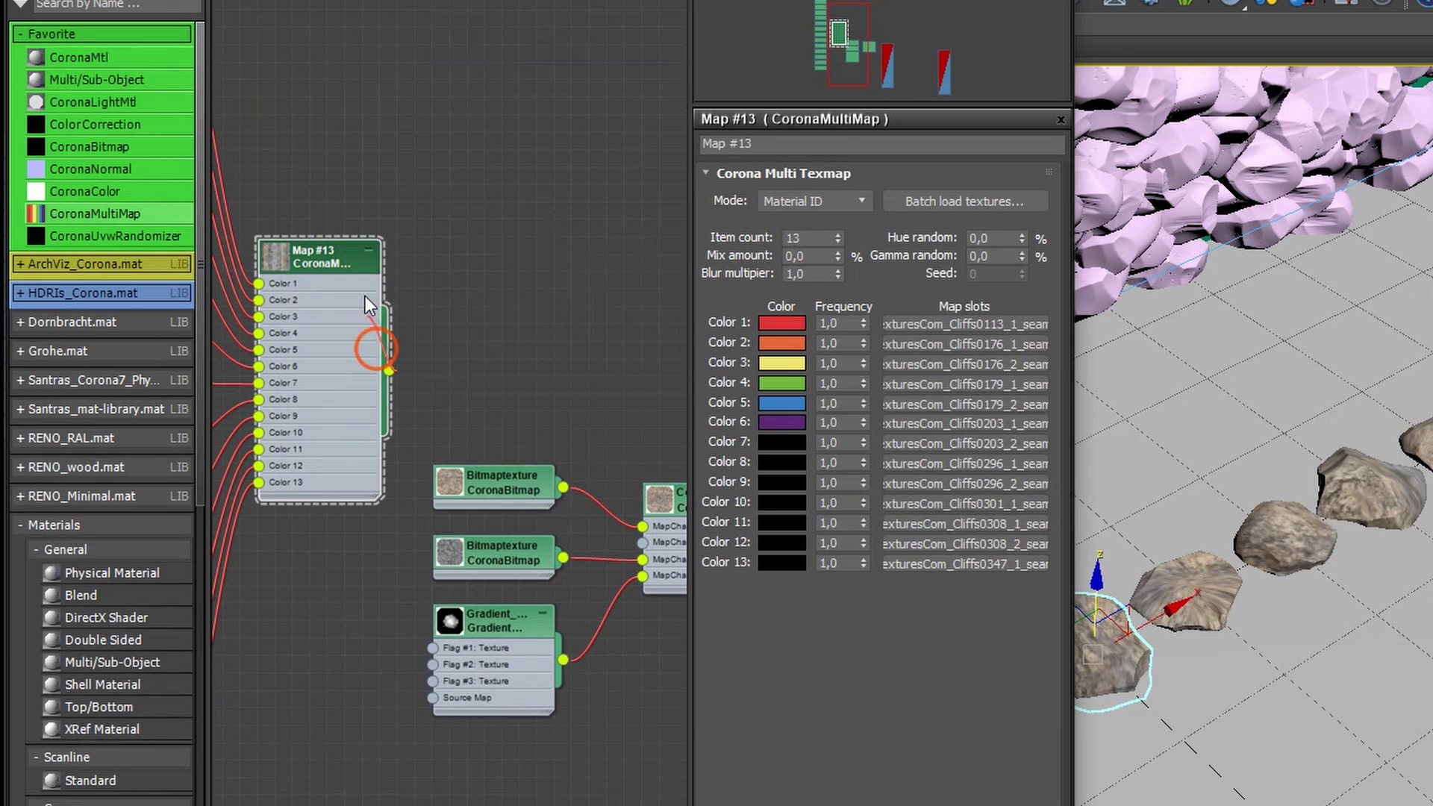
{"action": "left_click_drag", "start_coordinate": [638, 521], "coordinate": [639, 522]}
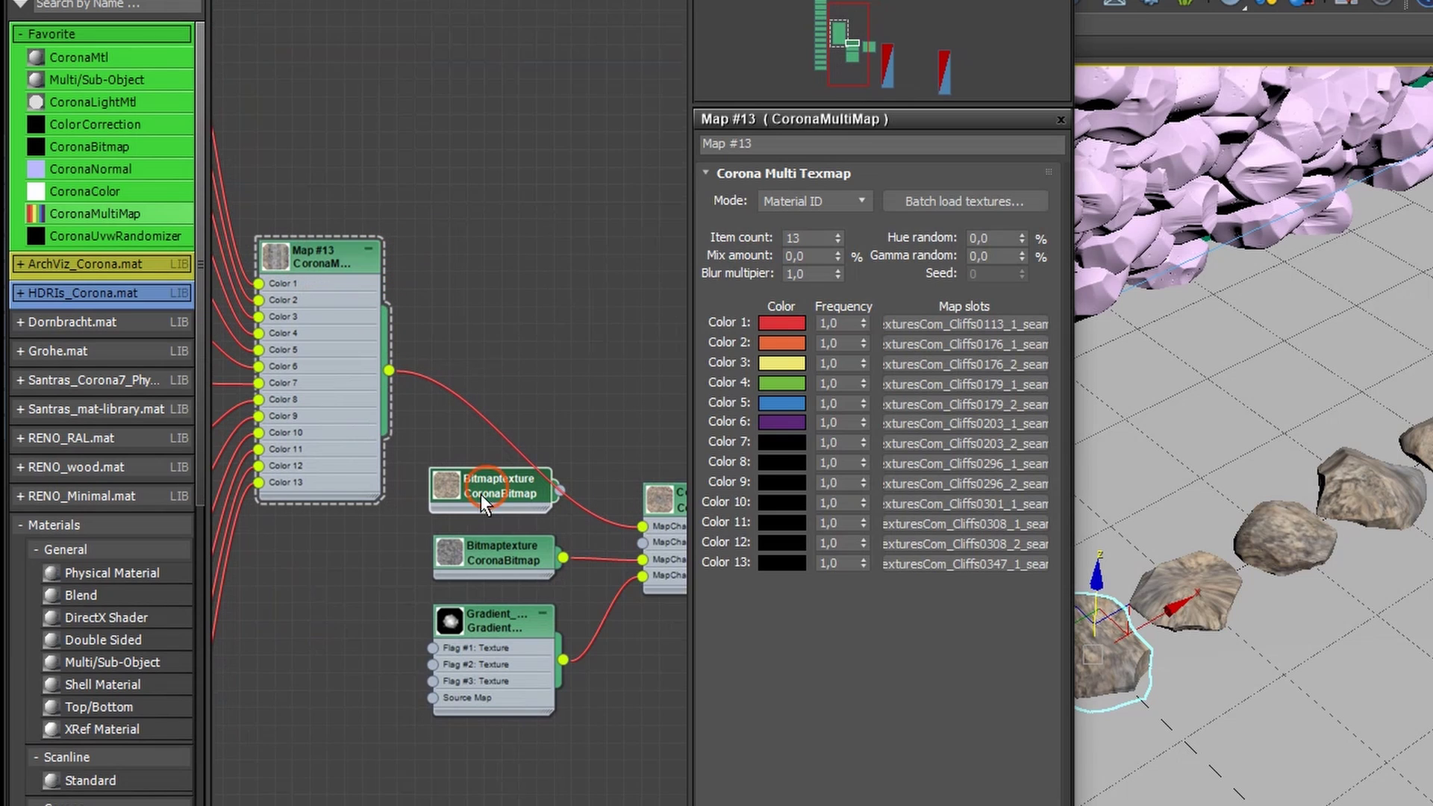
{"action": "left_click_drag", "start_coordinate": [481, 494], "coordinate": [521, 145]}
{"action": "key", "text": "Delete"}
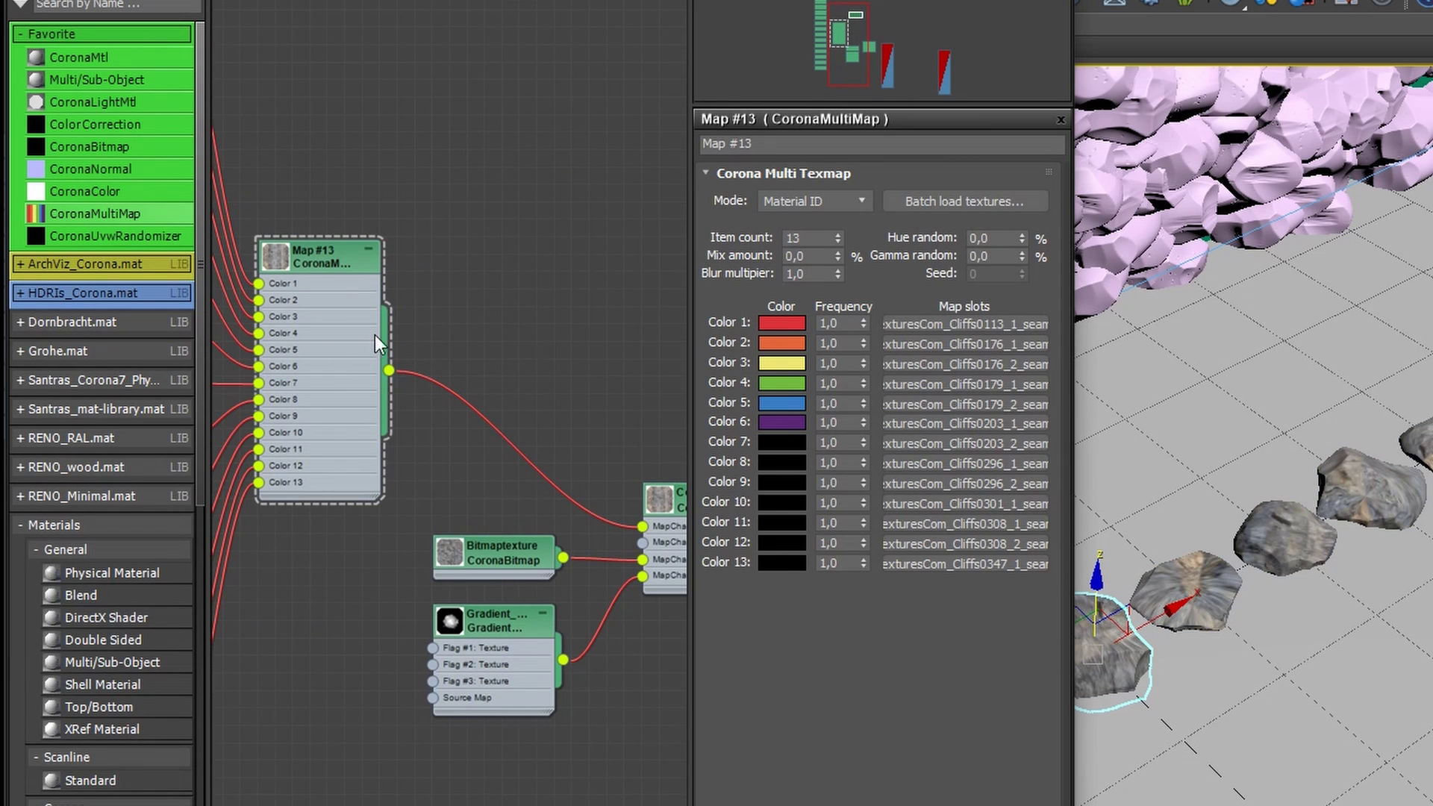
- Duplicate the CoronaMultiMap below the original with the cliff bitmaps wired in a different order for the Composite's Layer 2
{"action": "mouse_move", "coordinate": [321, 374]}
{"action": "left_mouse_down"}
{"action": "mouse_move", "coordinate": [479, 378]}
{"action": "mouse_move", "coordinate": [490, 137]}
{"action": "mouse_move", "coordinate": [489, 433]}
{"action": "left_mouse_up"}
{"action": "middle_click_drag", "start_coordinate": [354, 253], "coordinate": [427, 339]}
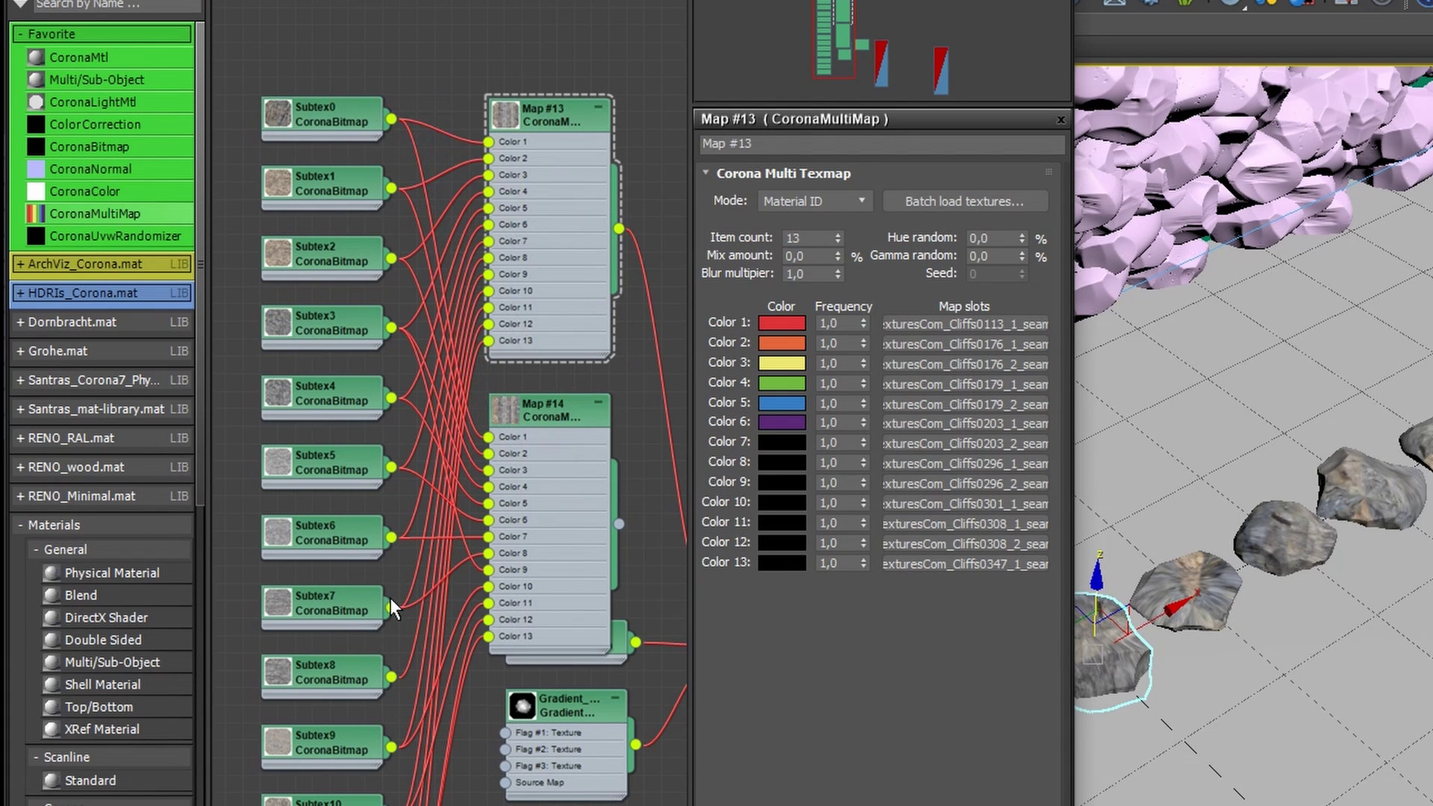
{"action": "left_click", "coordinate": [584, 525]}
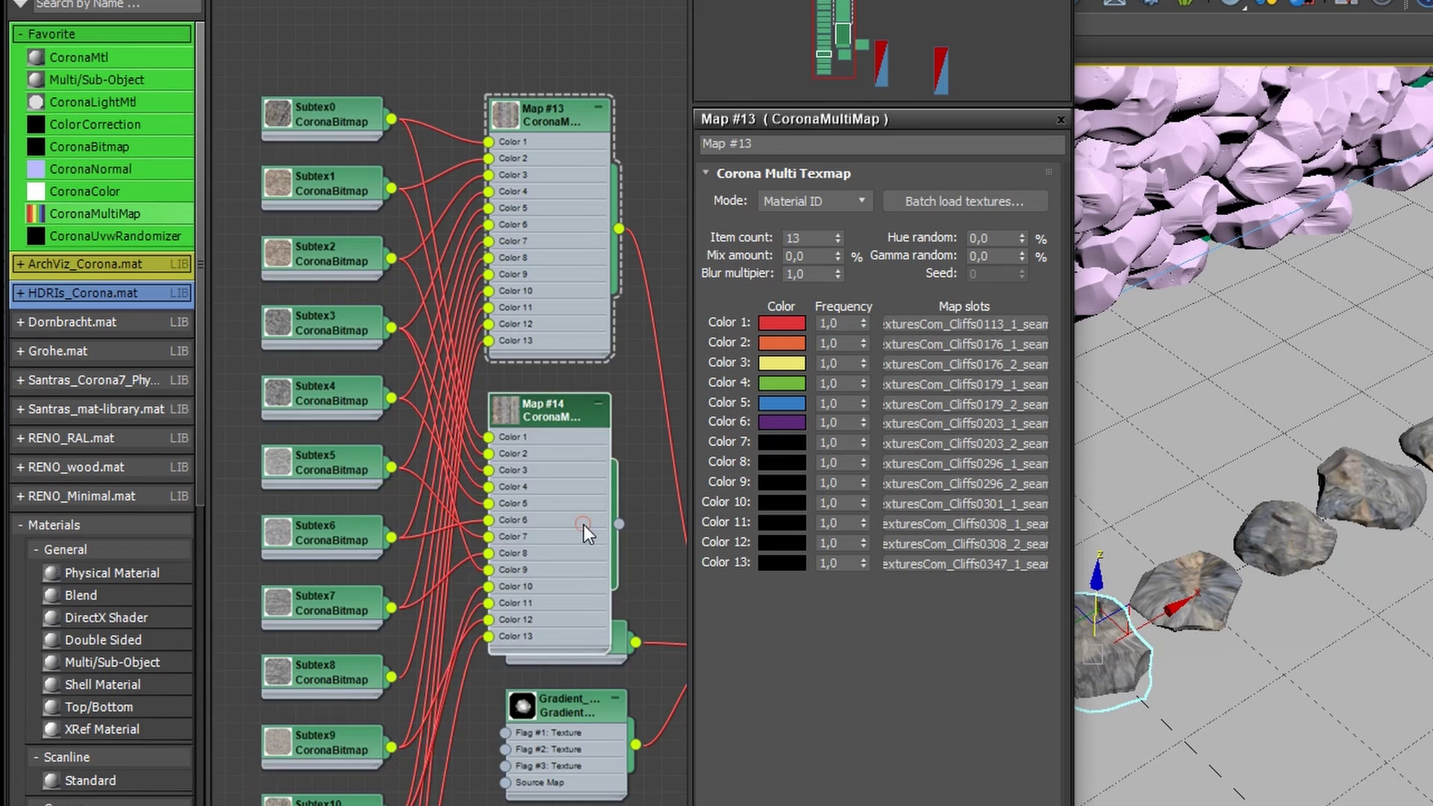
{"action": "left_click_drag", "start_coordinate": [528, 573], "coordinate": [528, 556]}
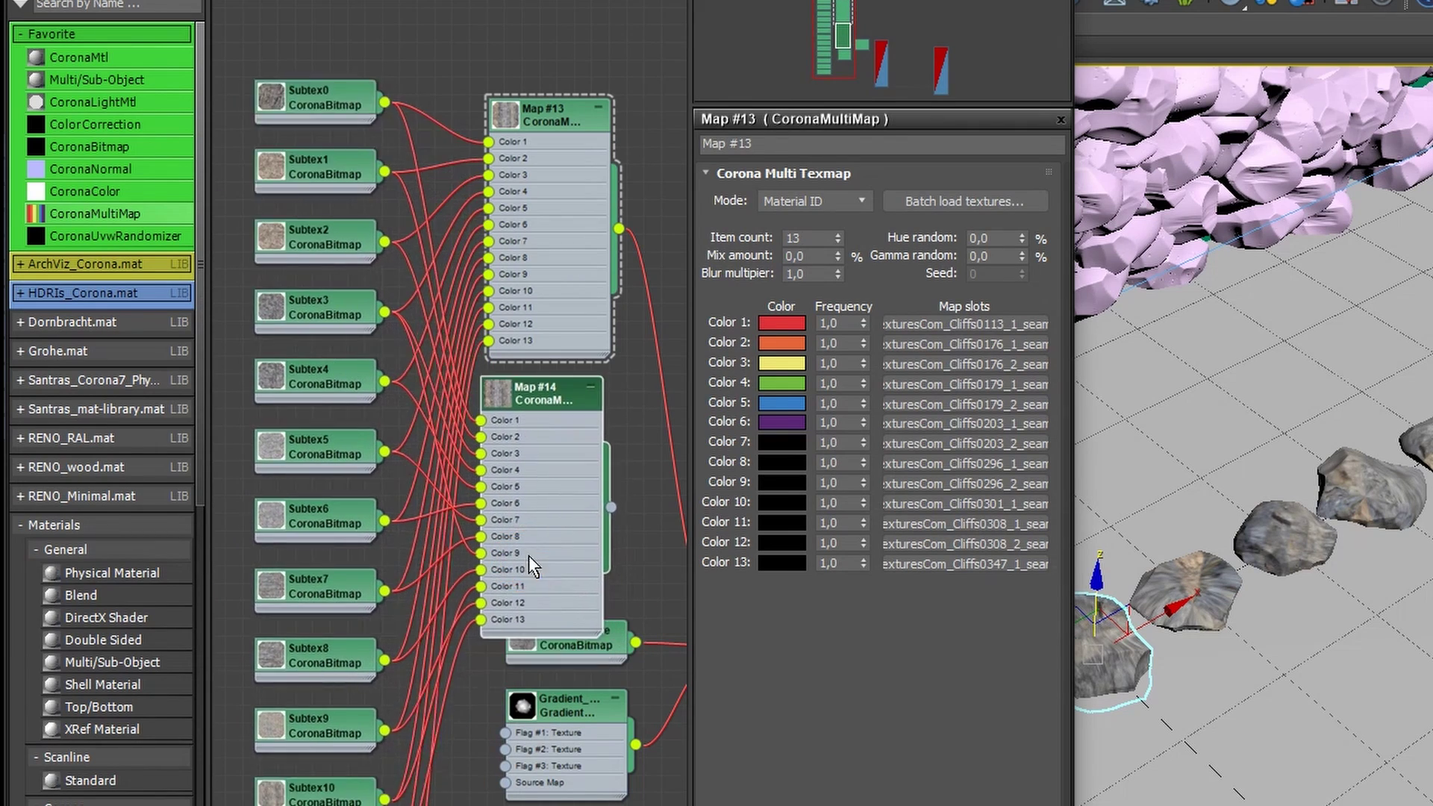
{"action": "middle_click_drag", "start_coordinate": [528, 555], "coordinate": [439, 592]}
{"action": "left_click_drag", "start_coordinate": [575, 776], "coordinate": [515, 687]}
{"action": "left_click_drag", "start_coordinate": [486, 685], "coordinate": [485, 774]}
- Space the Composite away from the CoronaPhysicalMtl and set the material's roughness mode to Roughness
{"action": "scroll", "coordinate": [487, 755], "scroll_direction": "down", "scroll_amount": 1}
{"action": "middle_click_drag", "start_coordinate": [672, 568], "coordinate": [456, 285]}
{"action": "left_click_drag", "start_coordinate": [441, 350], "coordinate": [279, 351]}
{"action": "double_click", "coordinate": [620, 374]}
{"action": "left_click", "coordinate": [772, 718]}
{"action": "left_click", "coordinate": [865, 553]}
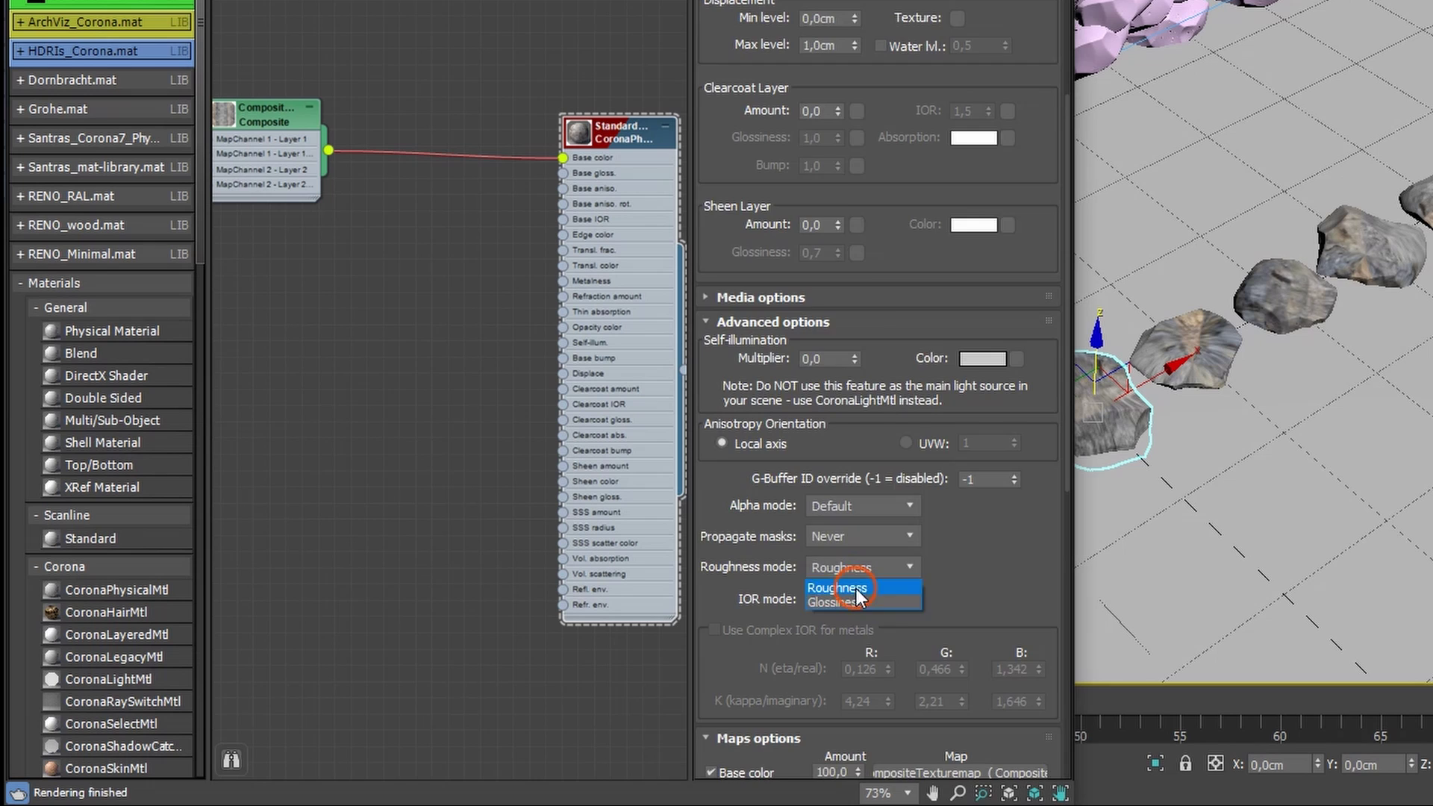
{"action": "left_click", "coordinate": [851, 581]}
{"action": "left_click", "coordinate": [765, 489]}
- Feed the Composite into the material's base roughness and base bump through separate Color Correction nodes, arranged one above the other
{"action": "left_click_drag", "start_coordinate": [328, 150], "coordinate": [566, 177]}
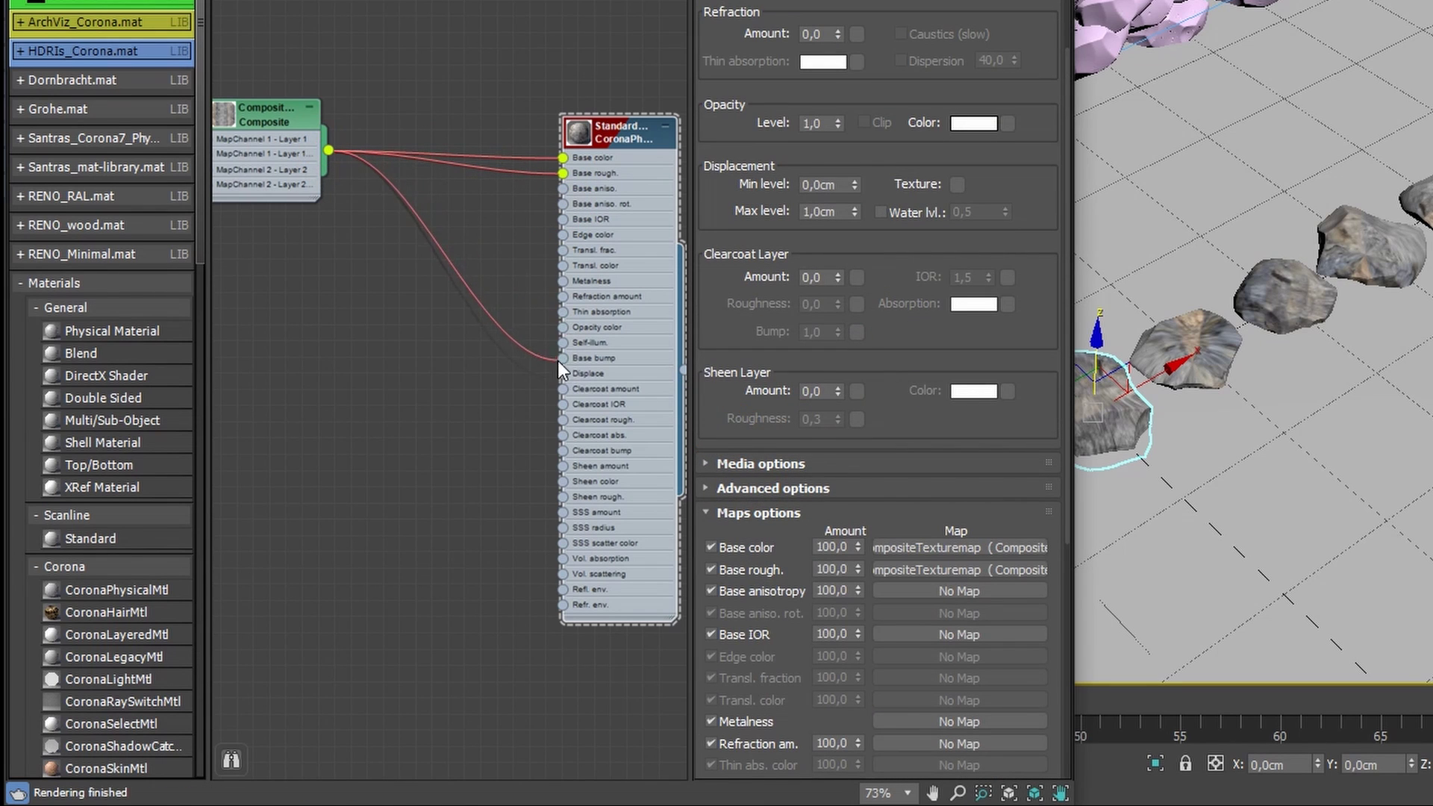
{"action": "left_click_drag", "start_coordinate": [401, 133], "coordinate": [417, 156]}
{"action": "double_click", "coordinate": [400, 243]}
{"action": "double_click", "coordinate": [432, 163]}
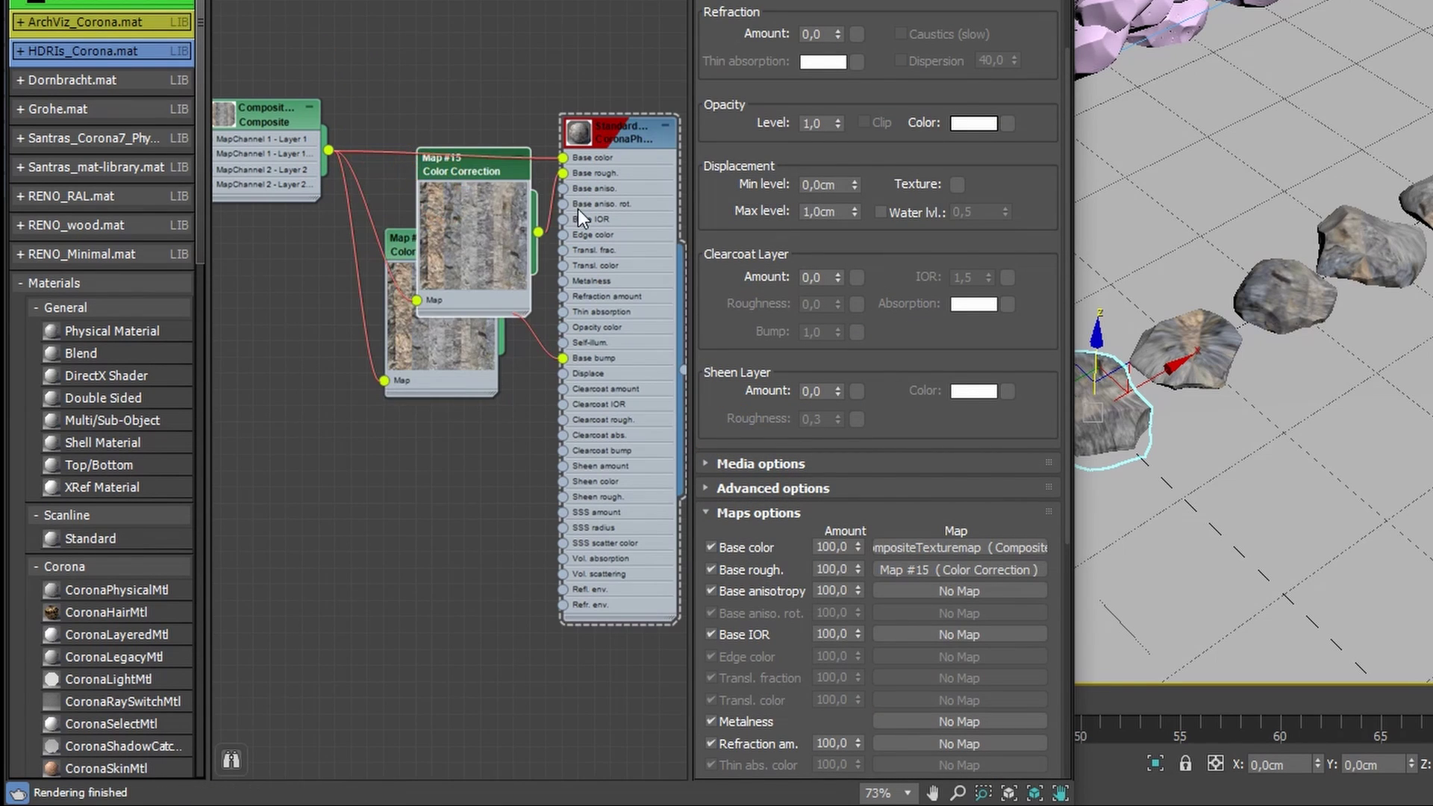
{"action": "left_click", "coordinate": [578, 209]}
{"action": "key", "text": "c"}
{"action": "middle_click_drag", "start_coordinate": [455, 167], "coordinate": [509, 230]}
{"action": "scroll", "coordinate": [509, 230], "scroll_direction": "up", "scroll_amount": 1}
{"action": "double_click", "coordinate": [469, 239]}
{"action": "left_click_drag", "start_coordinate": [469, 298], "coordinate": [451, 472], "text": "ctrl"}
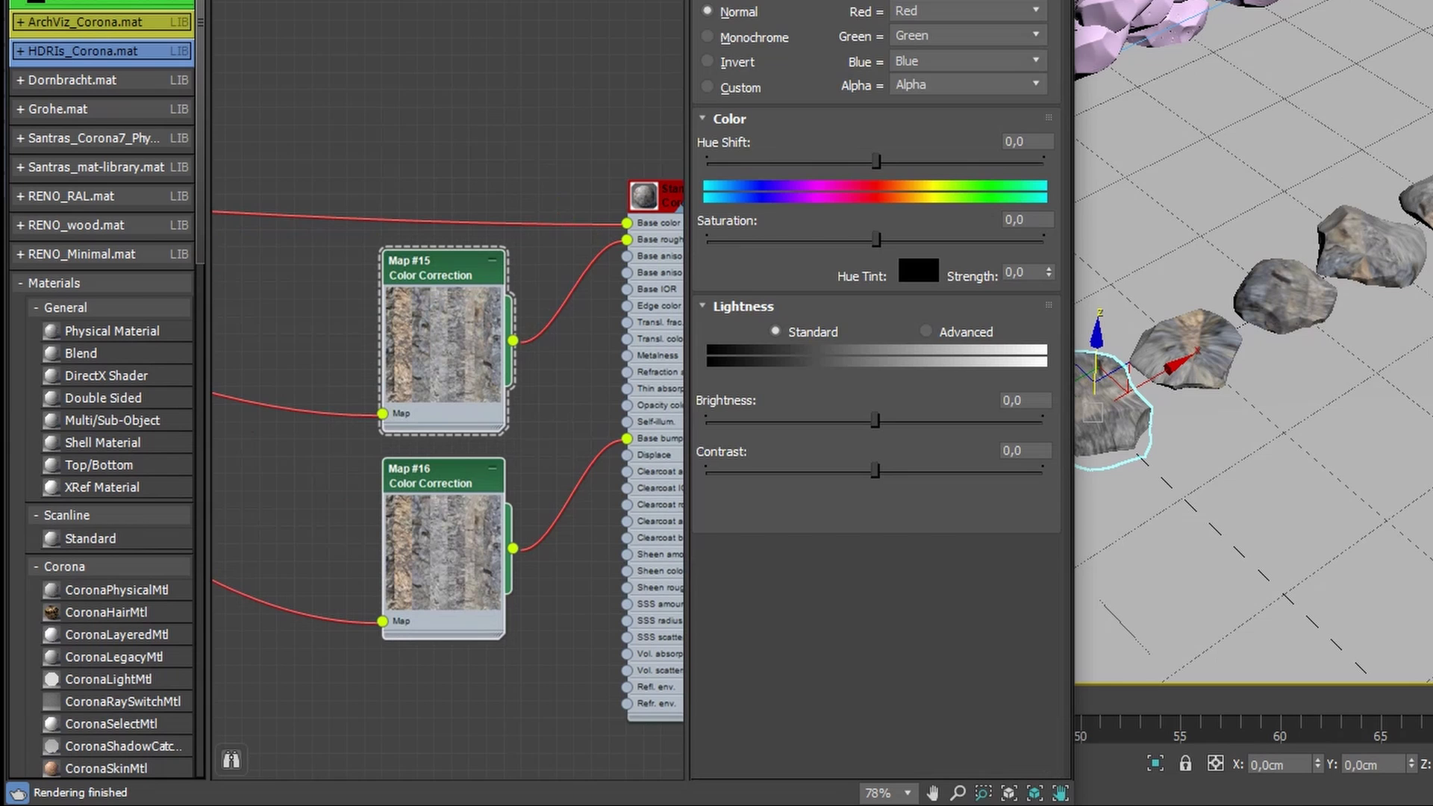
- Set the roughness Color Correction to Monochrome with Advanced lightness, RGB gain 250 and gamma/contrast 1,5
{"action": "middle_click_drag", "start_coordinate": [486, 237], "coordinate": [352, 231]}
{"action": "left_click", "coordinate": [708, 36]}
{"action": "left_click", "coordinate": [926, 331]}
{"action": "left_click_drag", "start_coordinate": [820, 419], "coordinate": [814, 170]}
{"action": "type", "text": "1,5"}
{"action": "double_click", "coordinate": [793, 418]}
{"action": "type", "text": "250"}
{"action": "key", "text": "Return"}
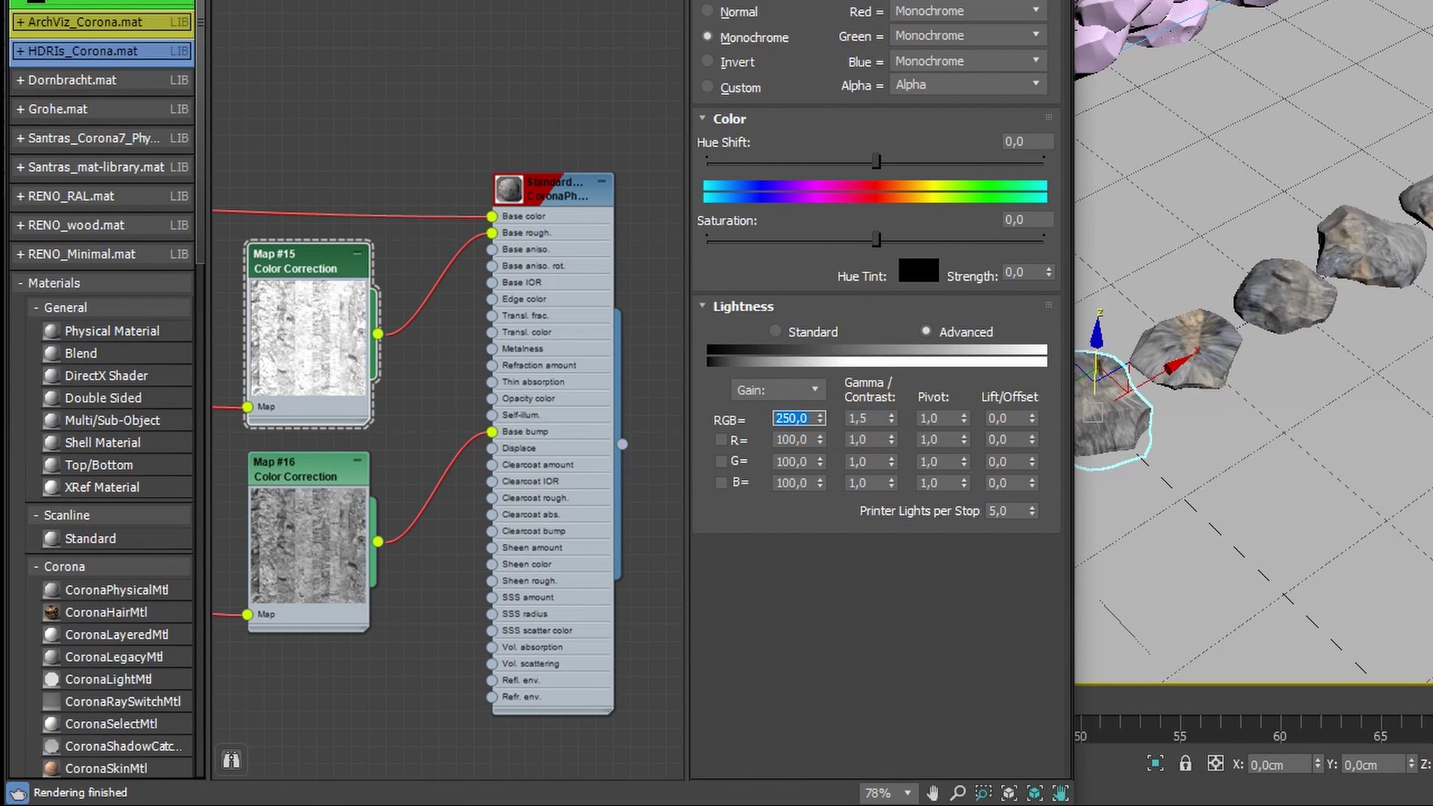
- Return to the scene and render the textured wall and row of rocks in Corona at 1600×1200
{"action": "double_click", "coordinate": [351, 297]}
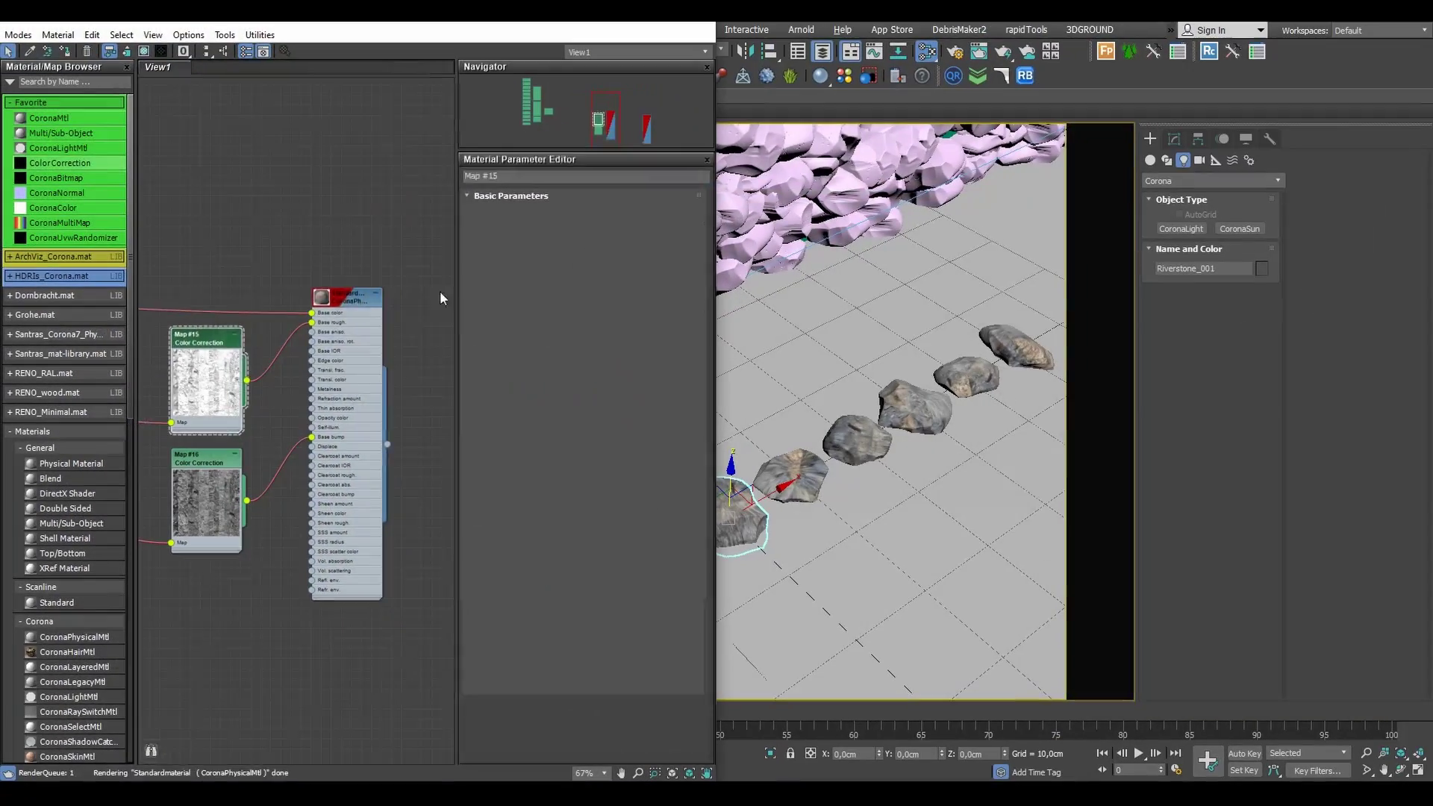
{"action": "left_click", "coordinate": [647, 289]}
{"action": "left_click", "coordinate": [362, 198]}
{"action": "scroll", "coordinate": [239, 297], "scroll_direction": "down", "scroll_amount": 4}
{"action": "middle_click_drag", "start_coordinate": [240, 296], "coordinate": [351, 321]}
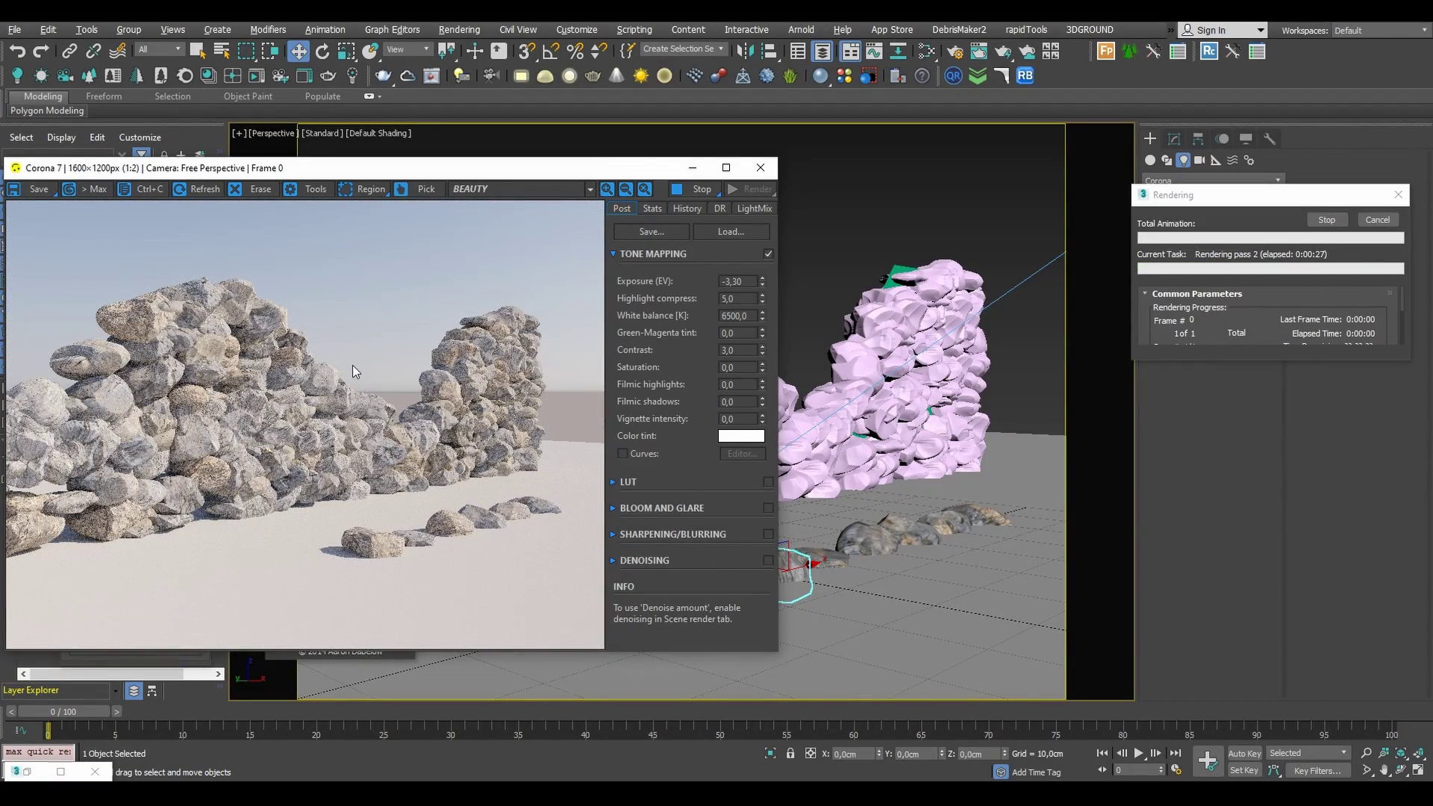
- Examine the wall's stone textures at full size across the Corona render
{"action": "left_click", "coordinate": [234, 461]}
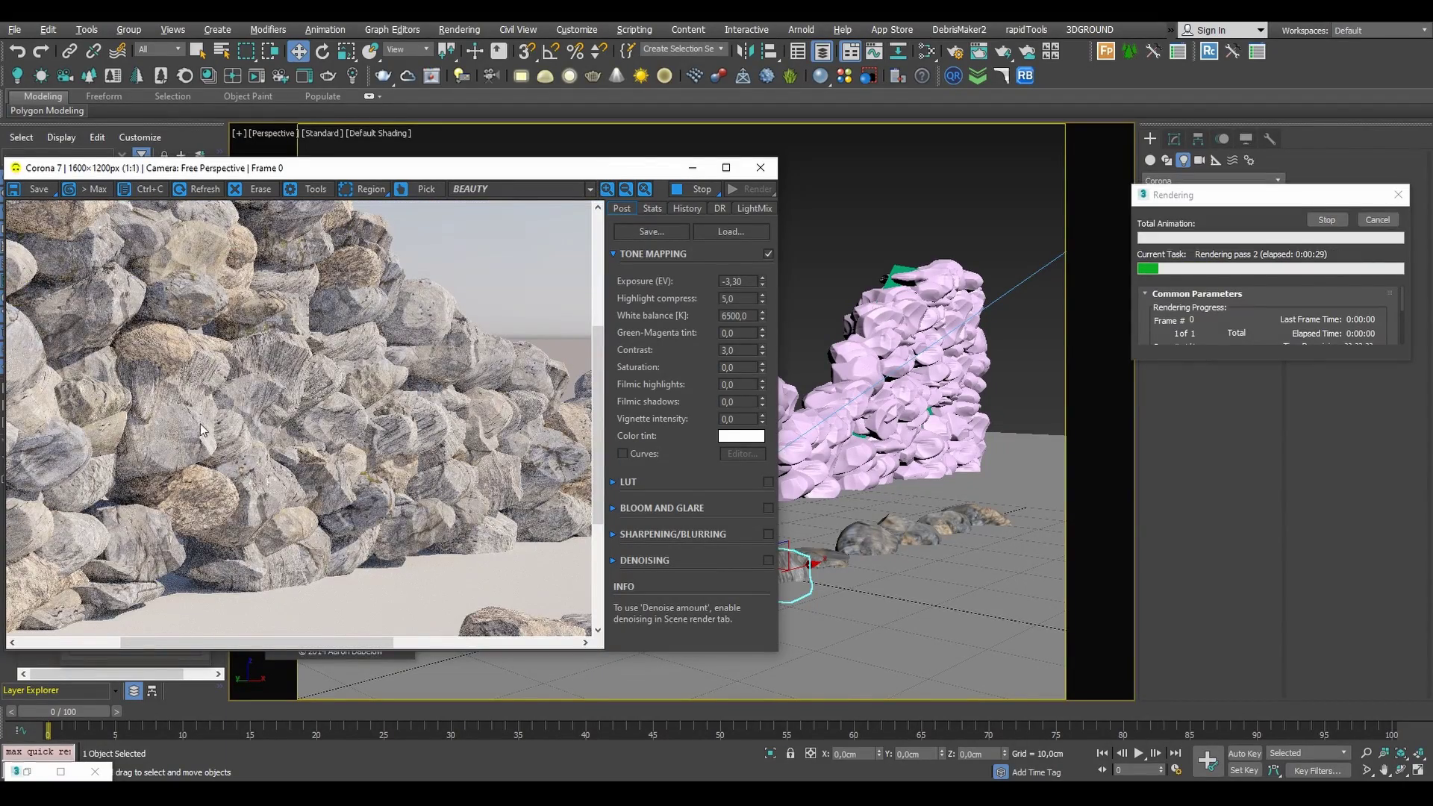
{"action": "left_click_drag", "start_coordinate": [135, 407], "coordinate": [319, 415]}
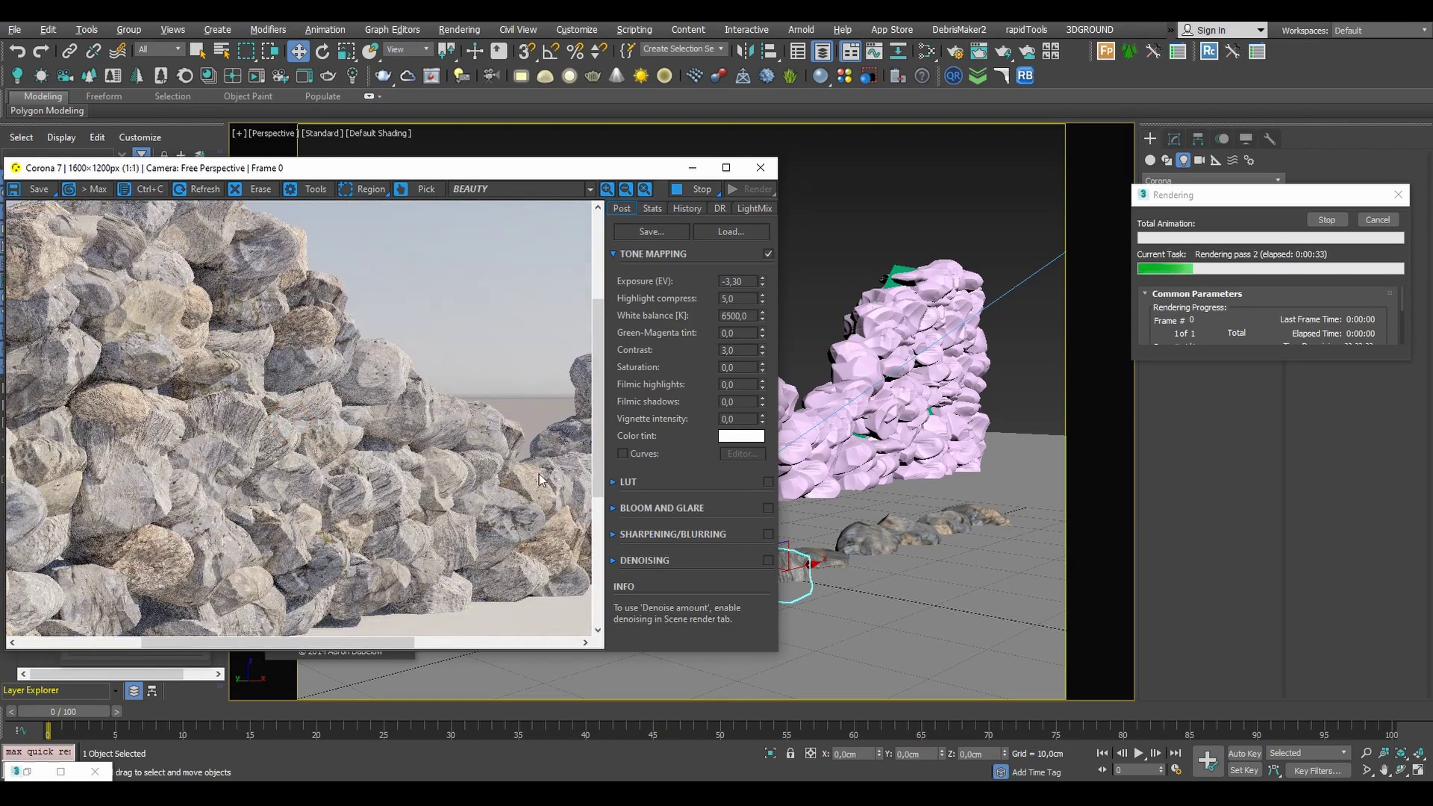
{"action": "left_click_drag", "start_coordinate": [542, 480], "coordinate": [234, 390]}
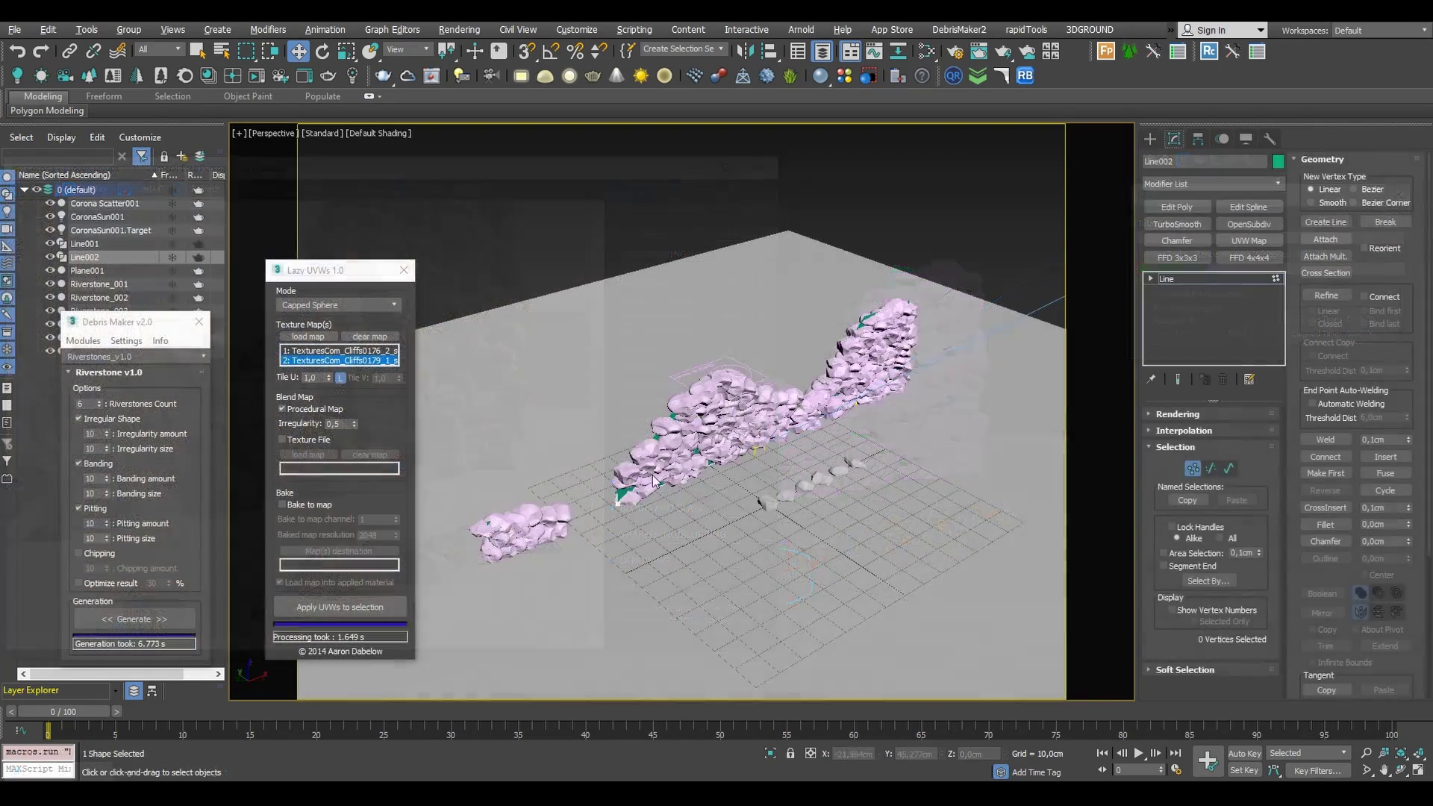
- Finish adjusting Line002's vertices along the wall's base and duplicate Corona Scatter001 beside the original
{"action": "left_click_drag", "start_coordinate": [633, 482], "coordinate": [591, 533]}
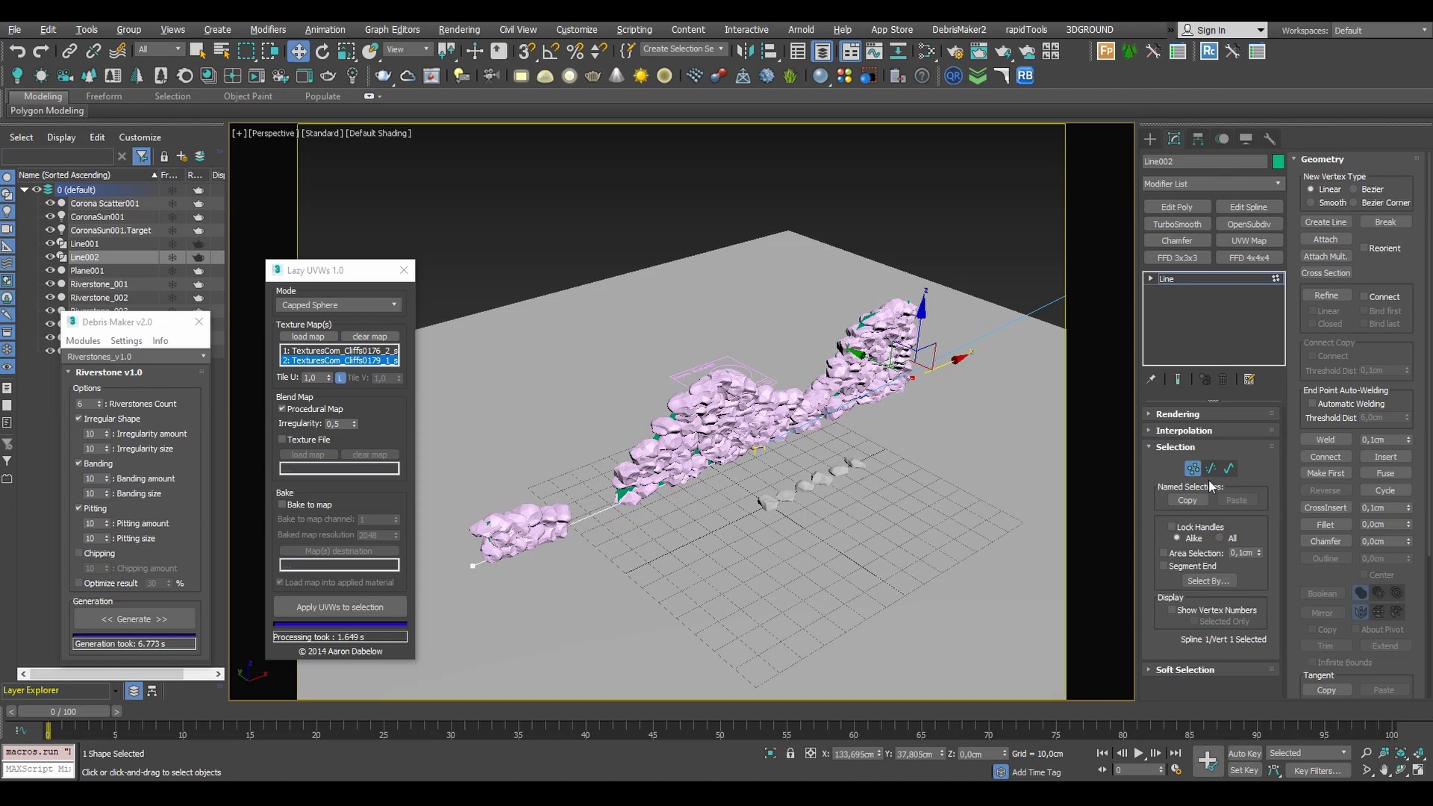
{"action": "left_click", "coordinate": [1191, 468]}
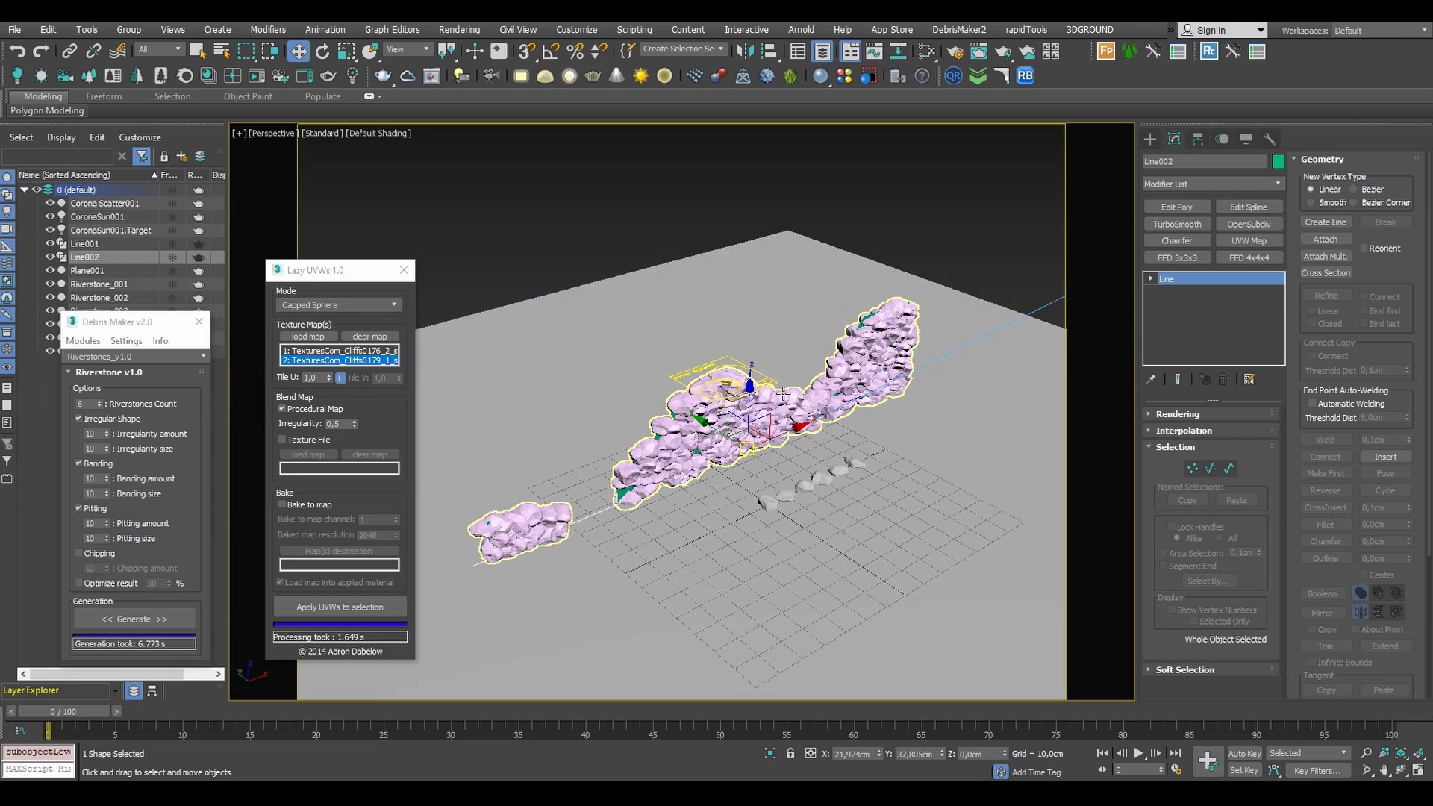
{"action": "left_click", "coordinate": [725, 360]}
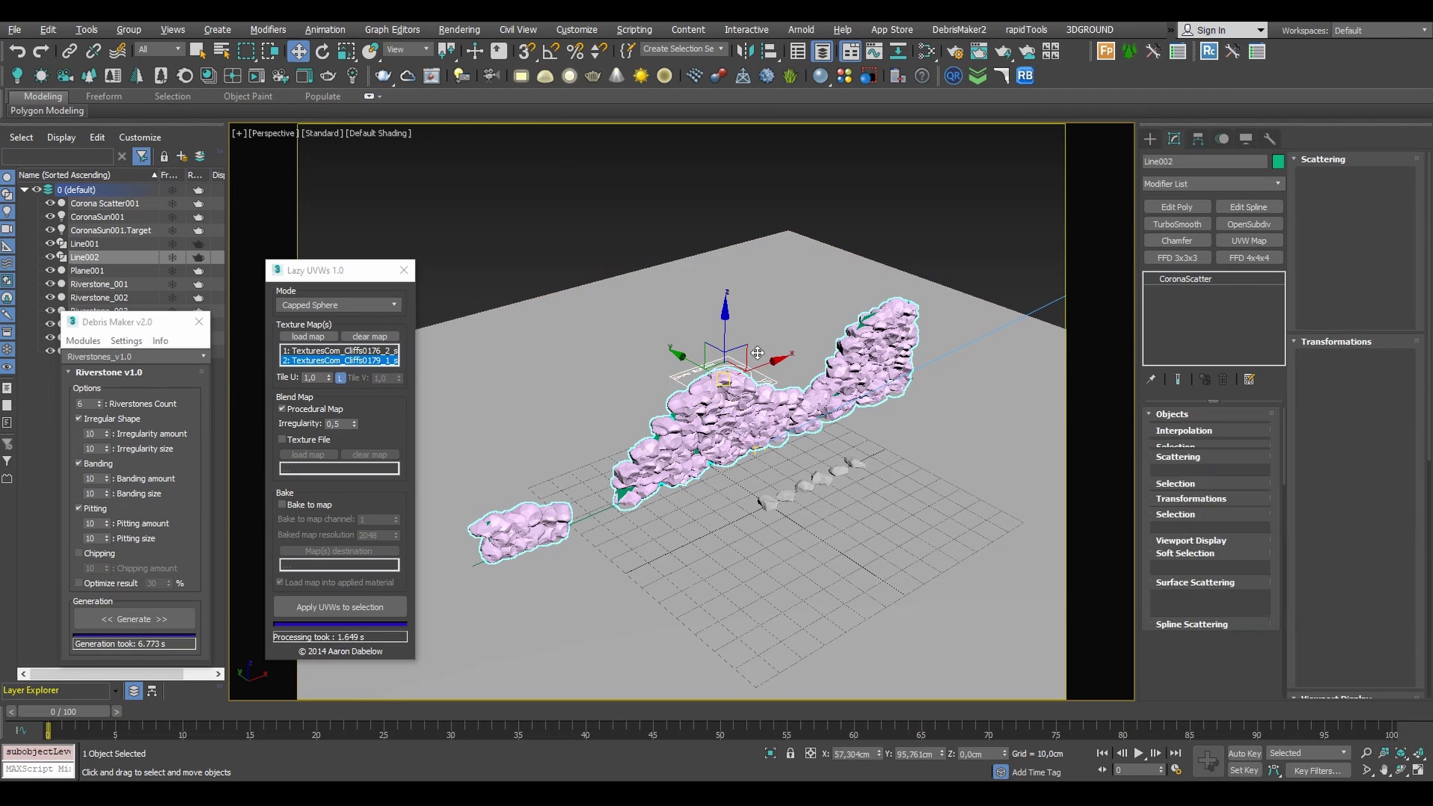
{"action": "left_click_drag", "start_coordinate": [688, 404], "coordinate": [571, 437], "text": "shift"}
{"action": "left_click", "coordinate": [717, 469]}
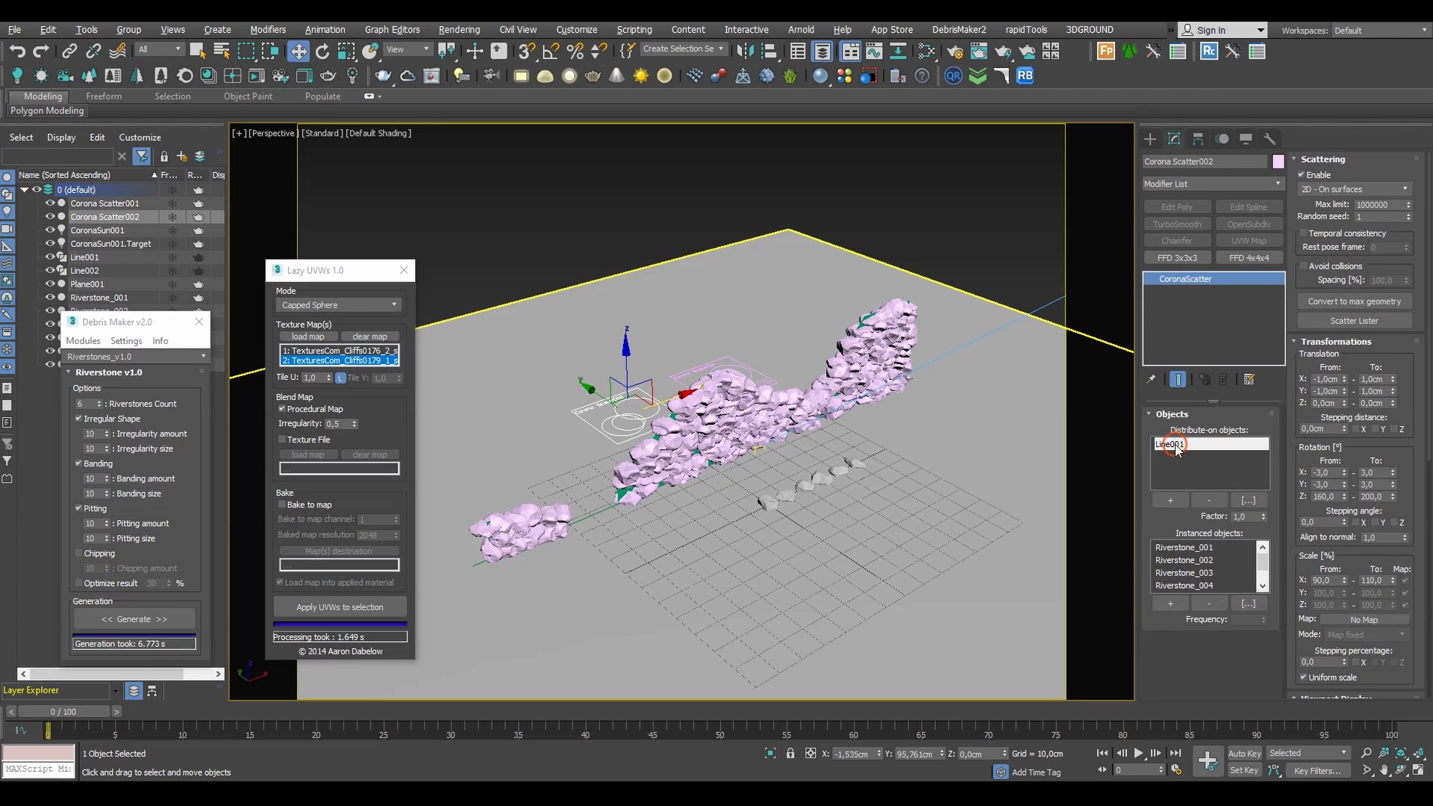
- Switch the duplicated scatter to 1D - On splines and replace Line001 with Line002 as its distribution object
{"action": "left_click", "coordinate": [1209, 499]}
{"action": "left_click", "coordinate": [1171, 500]}
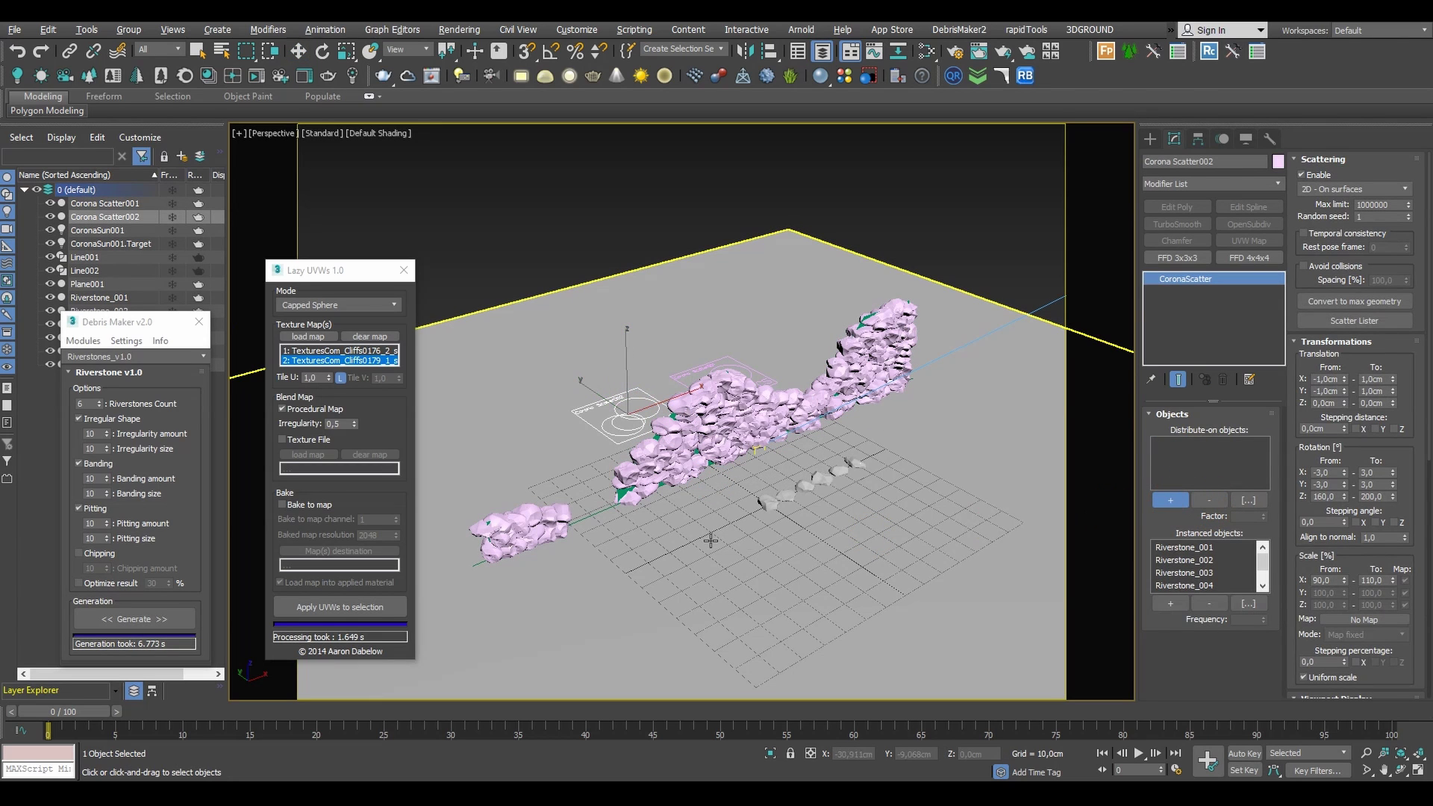
{"action": "right_click", "coordinate": [1340, 290]}
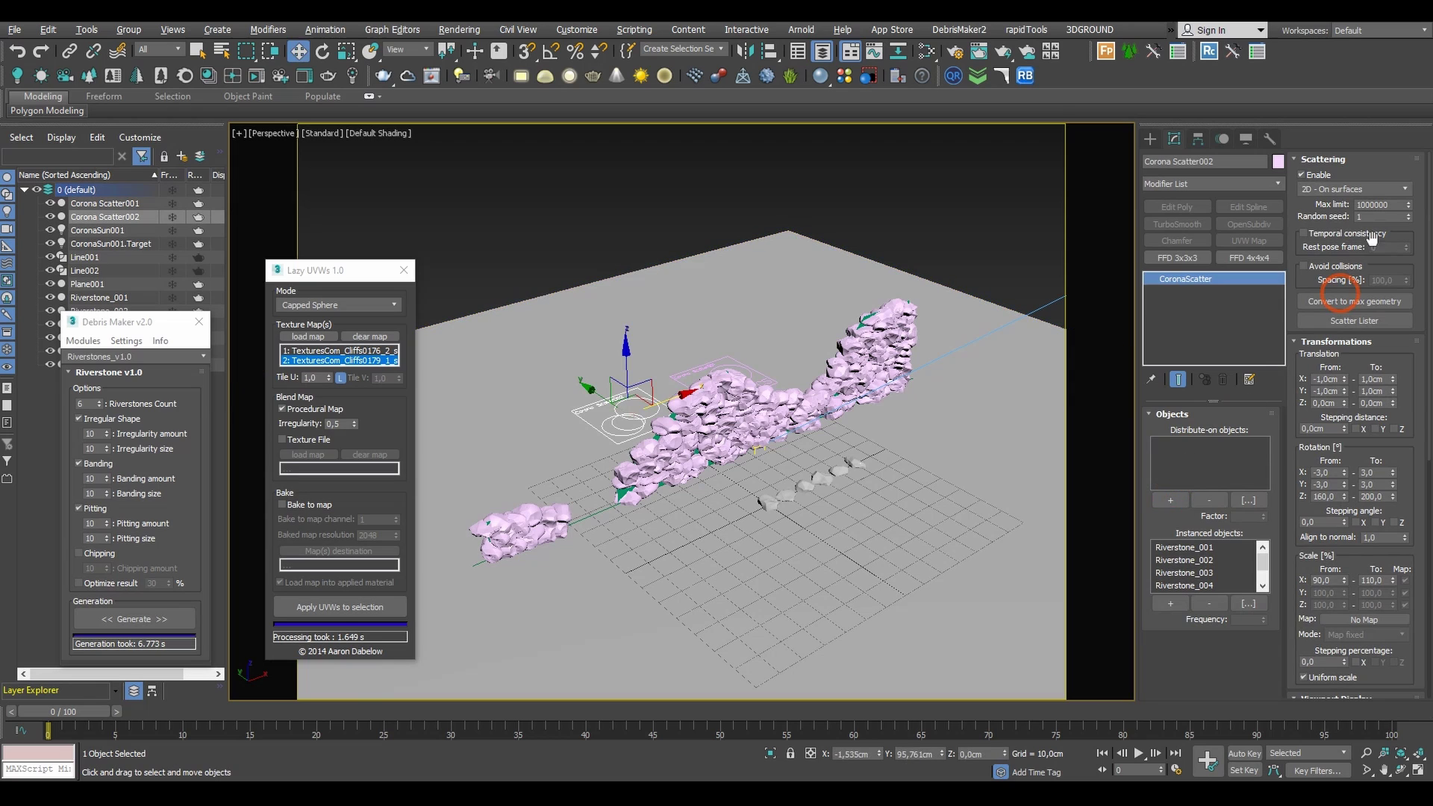
{"action": "left_click", "coordinate": [1354, 191]}
{"action": "left_click", "coordinate": [1340, 198]}
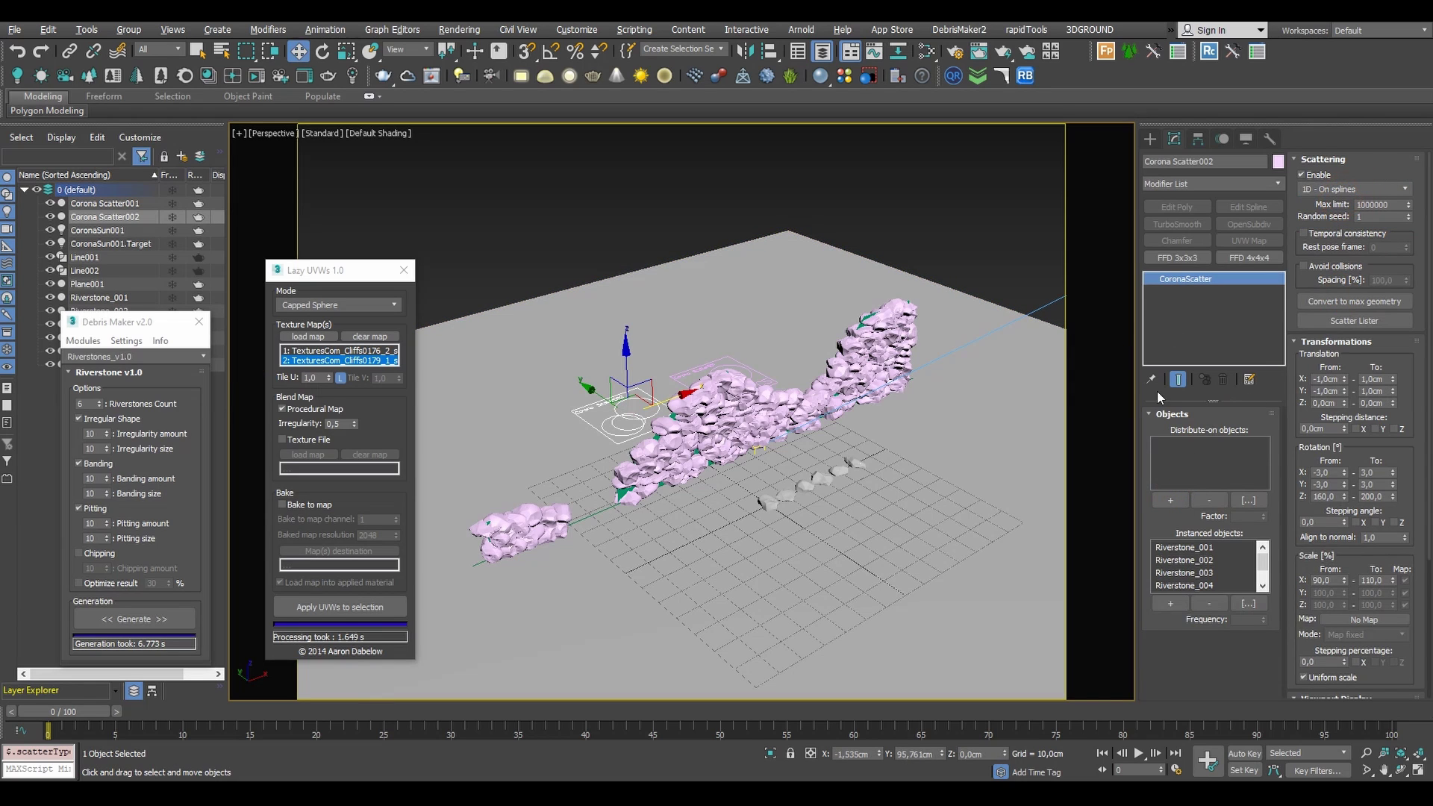
{"action": "left_click", "coordinate": [1171, 500]}
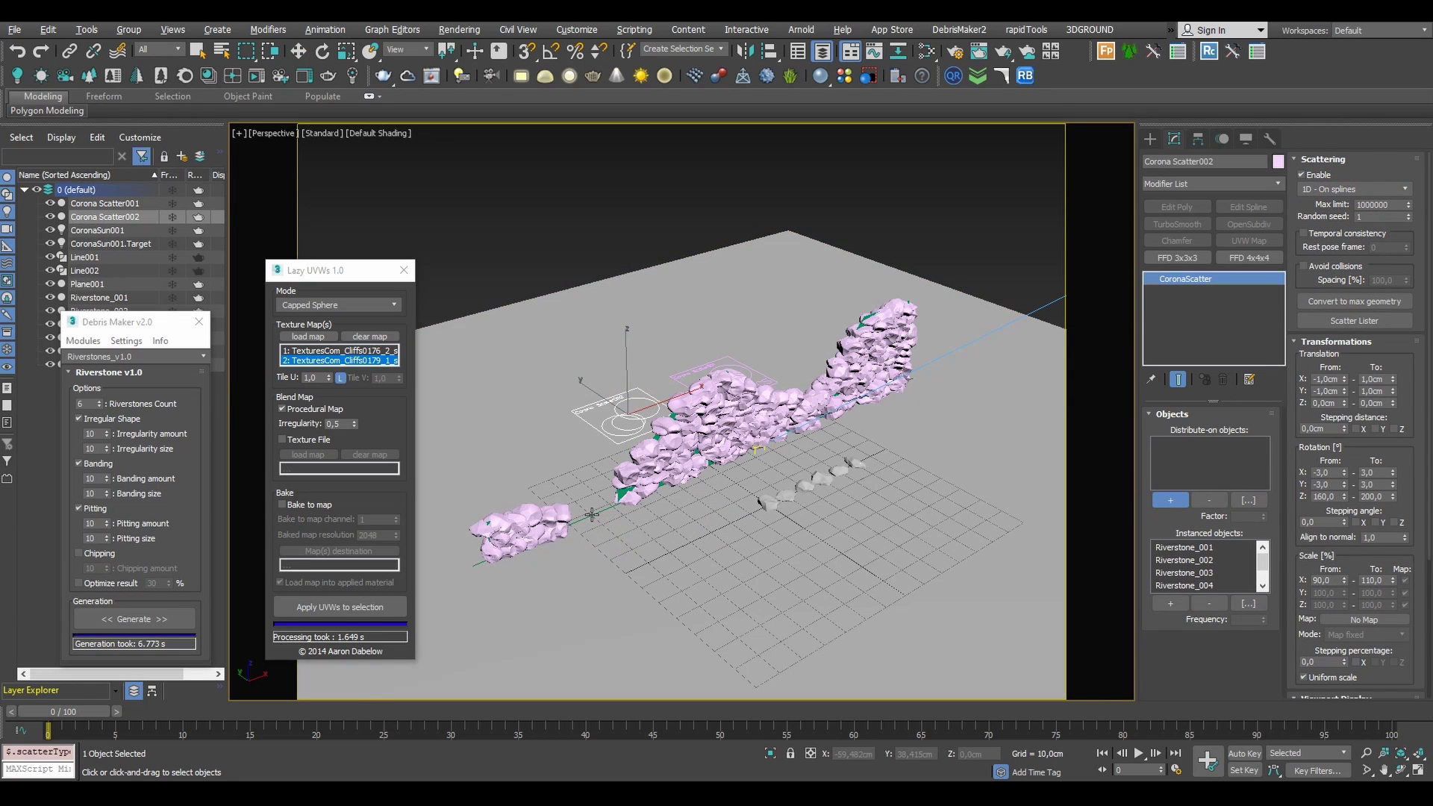
{"action": "left_click", "coordinate": [592, 514]}
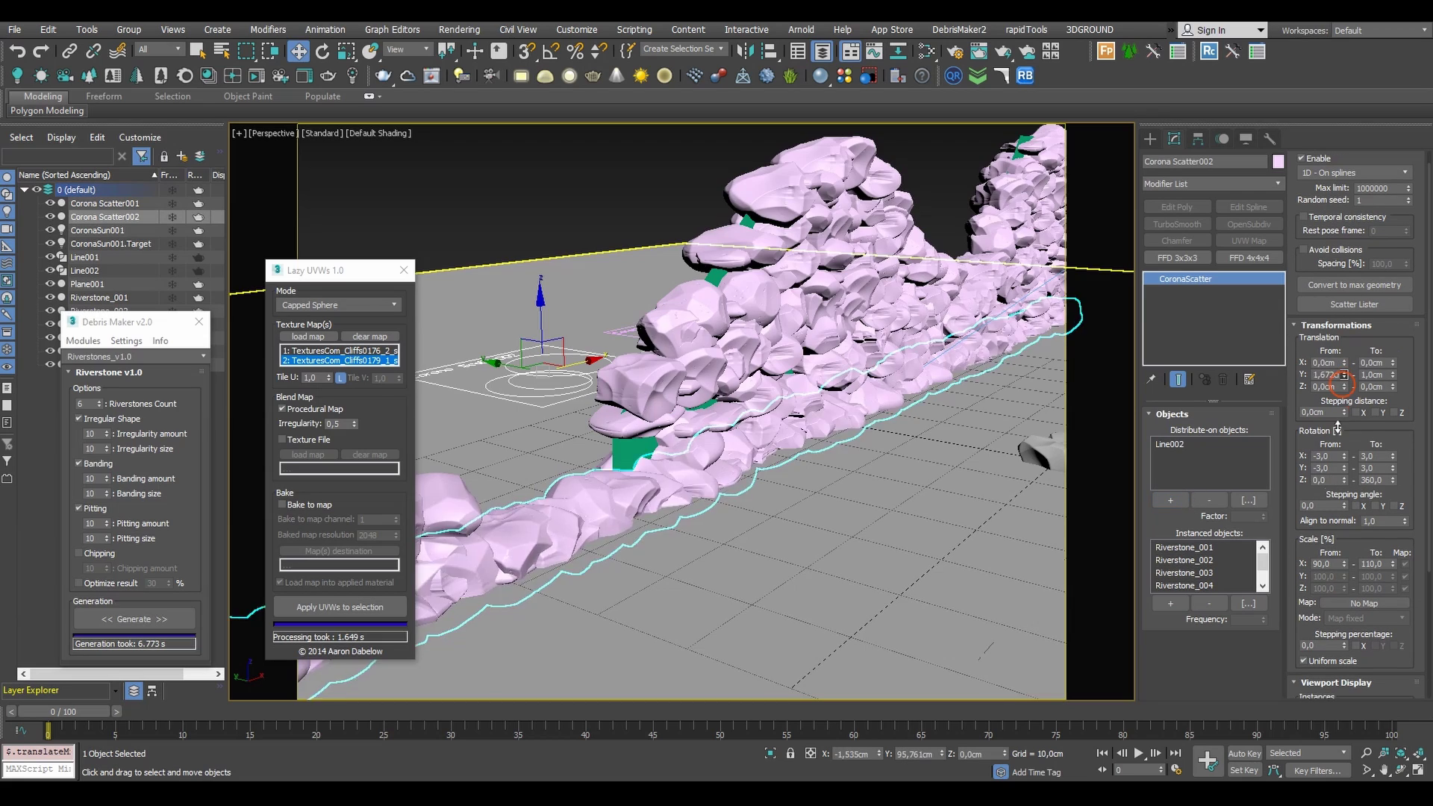
- Scatter Corona Scatter002's stones around the wall's base with translation ranges of about -30.38 to 34.413 cm in Y and 2.361 to 3.472 cm in Z
{"action": "left_click_drag", "start_coordinate": [1319, 521], "coordinate": [1318, 650]}
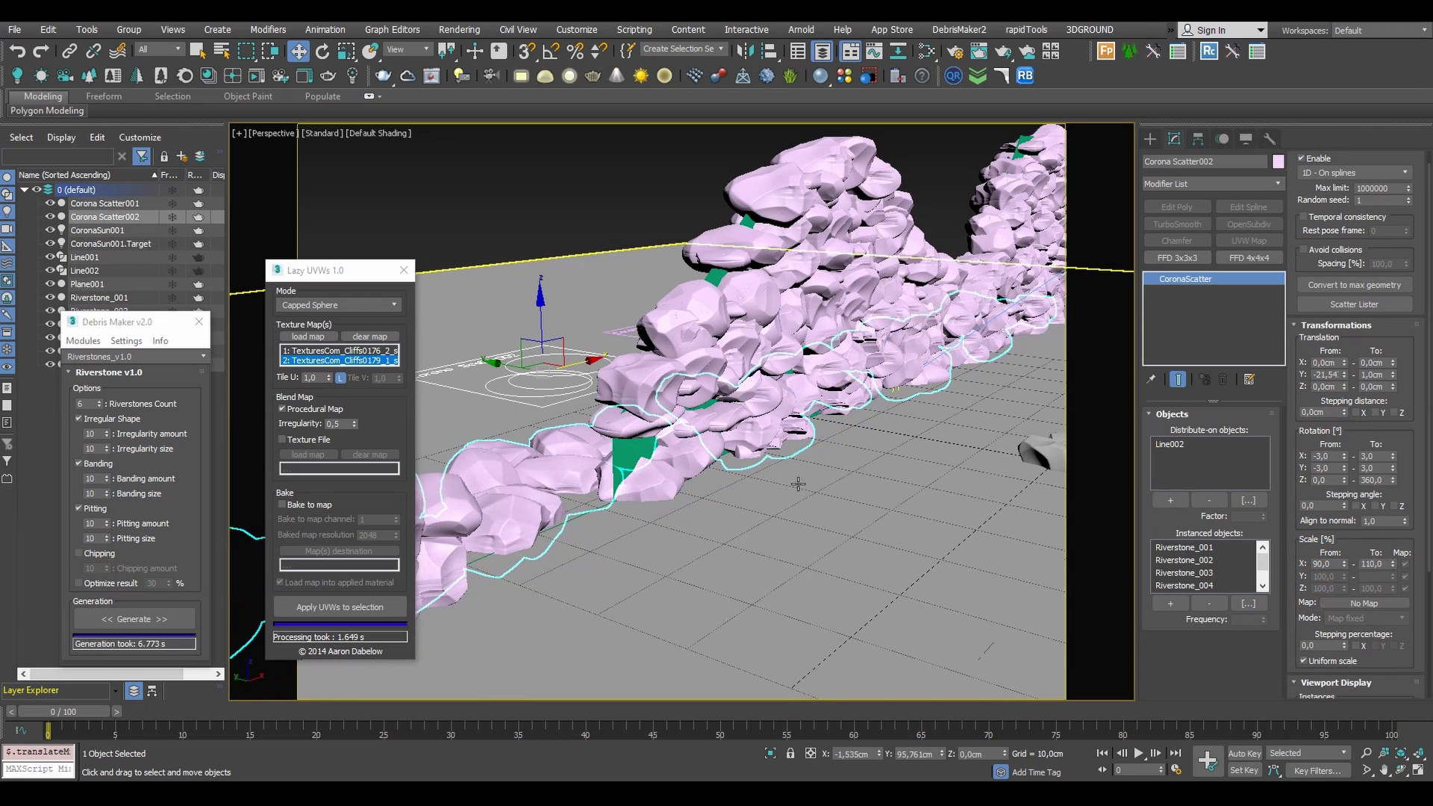
{"action": "scroll", "coordinate": [796, 483], "scroll_direction": "down", "scroll_amount": 3}
{"action": "middle_click_drag", "start_coordinate": [754, 358], "coordinate": [757, 406], "text": "alt"}
{"action": "scroll", "coordinate": [789, 424], "scroll_direction": "down", "scroll_amount": 3}
{"action": "left_click_drag", "start_coordinate": [1345, 375], "coordinate": [1360, 512]}
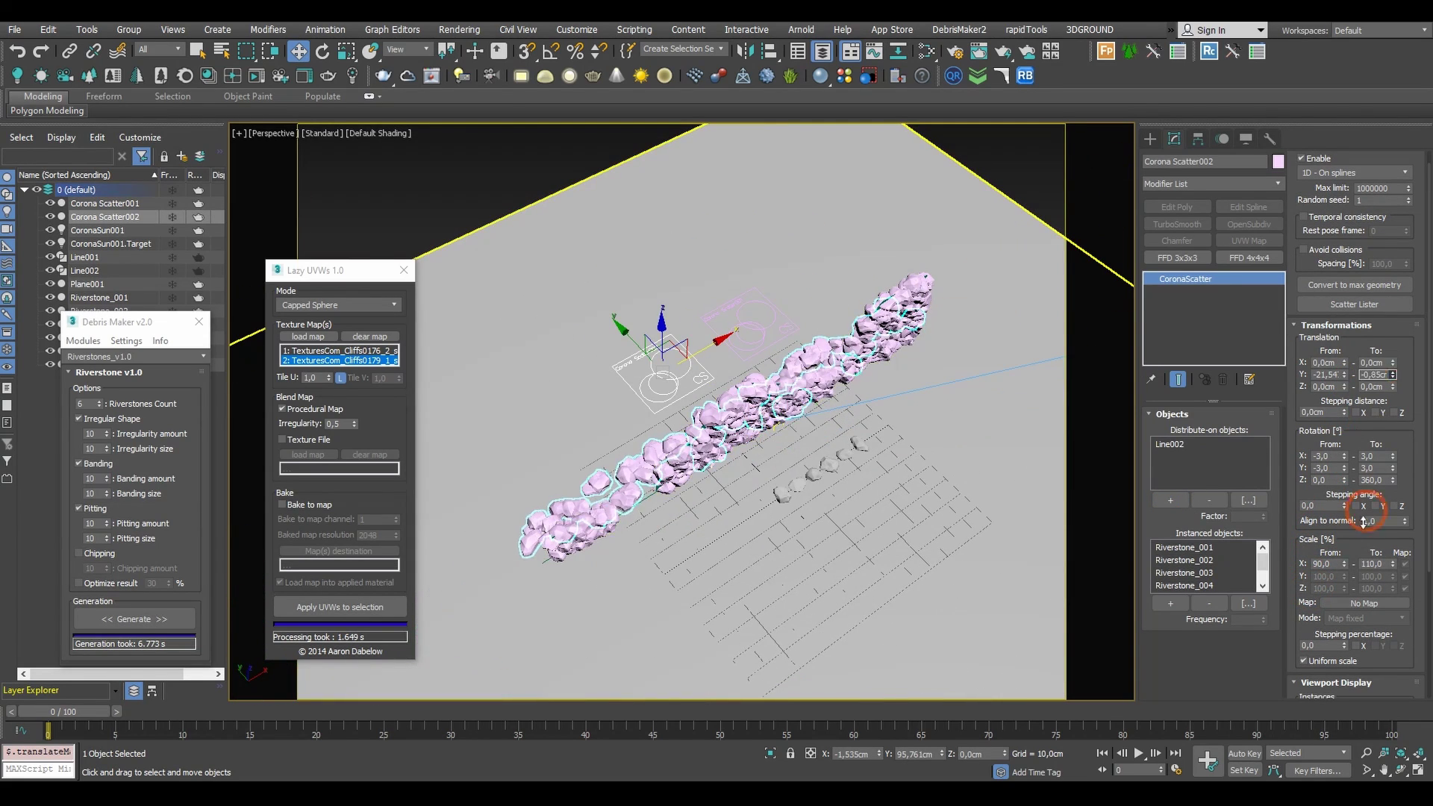
{"action": "left_click_drag", "start_coordinate": [1393, 375], "coordinate": [1393, 149]}
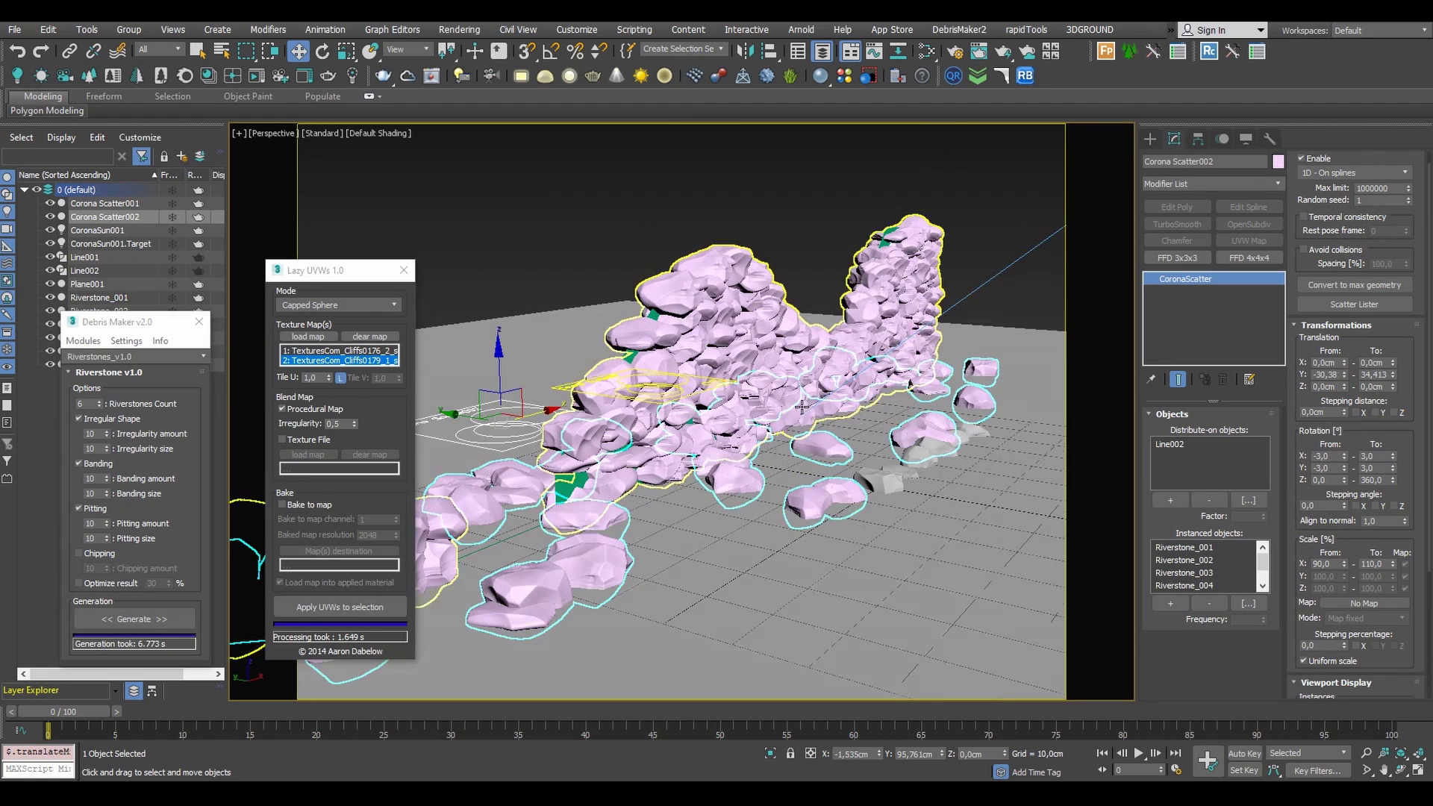
{"action": "left_click_drag", "start_coordinate": [1397, 200], "coordinate": [1397, 129]}
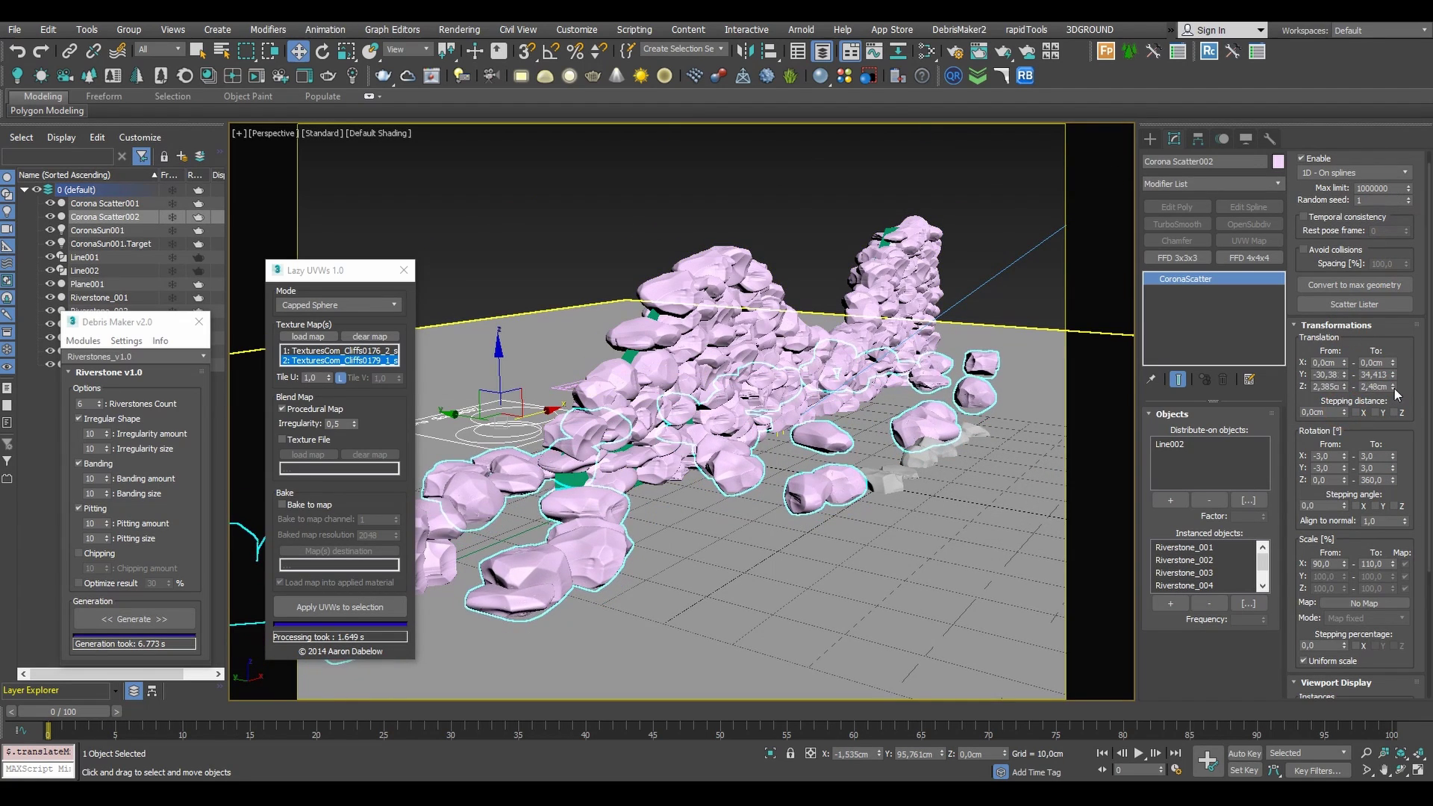
{"action": "left_click_drag", "start_coordinate": [1344, 387], "coordinate": [1344, 442]}
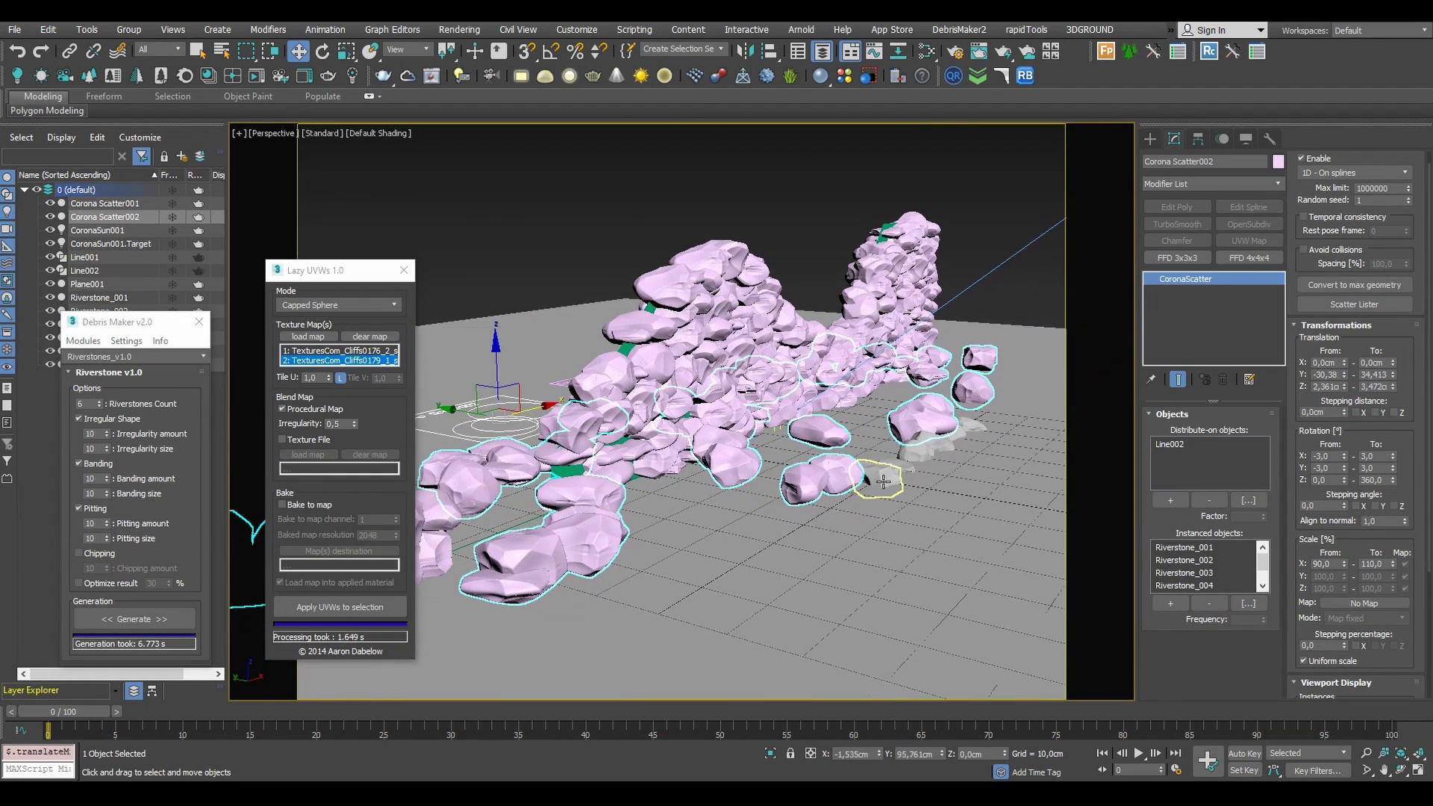
- Shrink the scattered base stones by setting Corona Scatter002's uniform scale range from 20 to 40 percent
{"action": "scroll", "coordinate": [1398, 424], "scroll_direction": "down", "scroll_amount": 3}
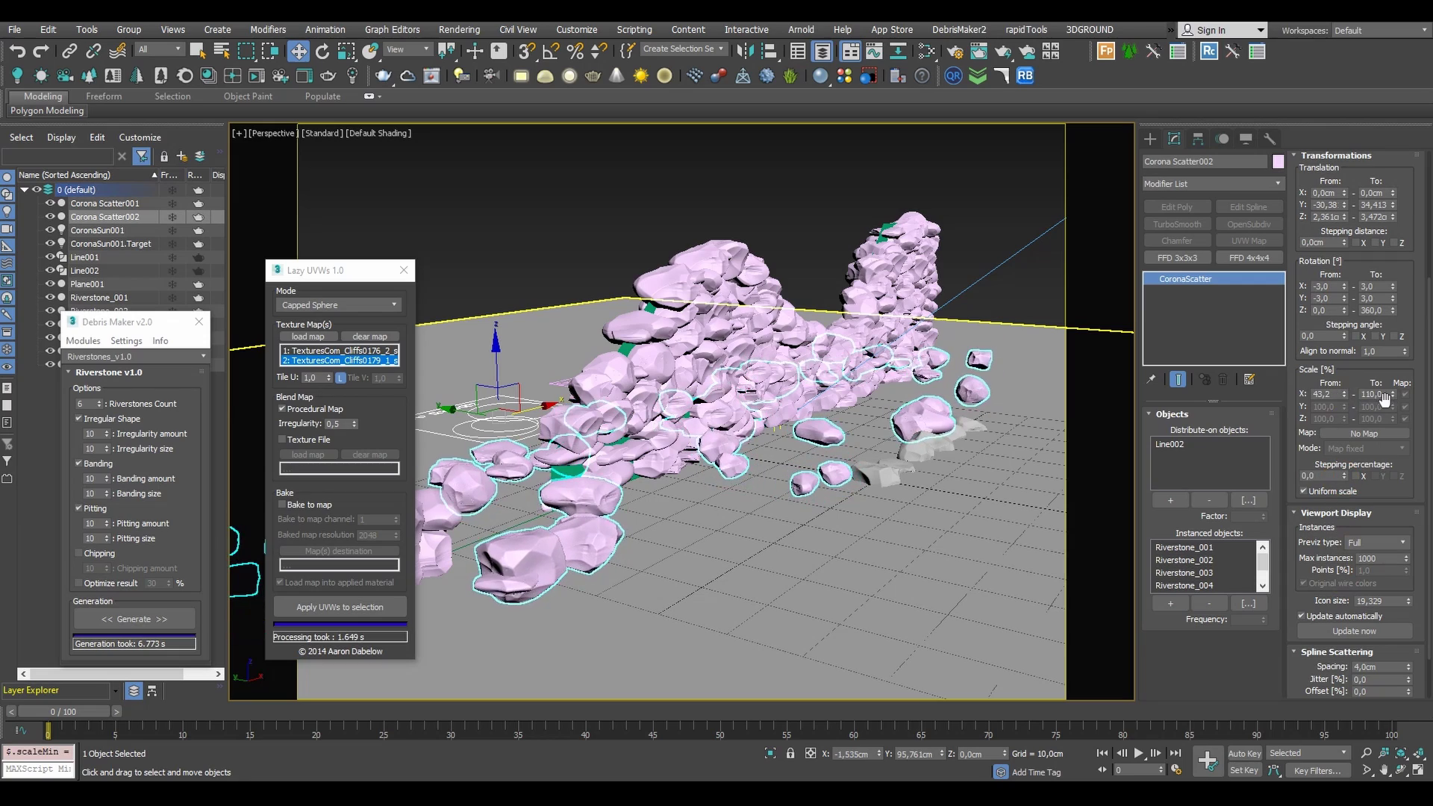
{"action": "left_click_drag", "start_coordinate": [1343, 394], "coordinate": [1343, 418]}
{"action": "left_click_drag", "start_coordinate": [1393, 394], "coordinate": [1393, 422]}
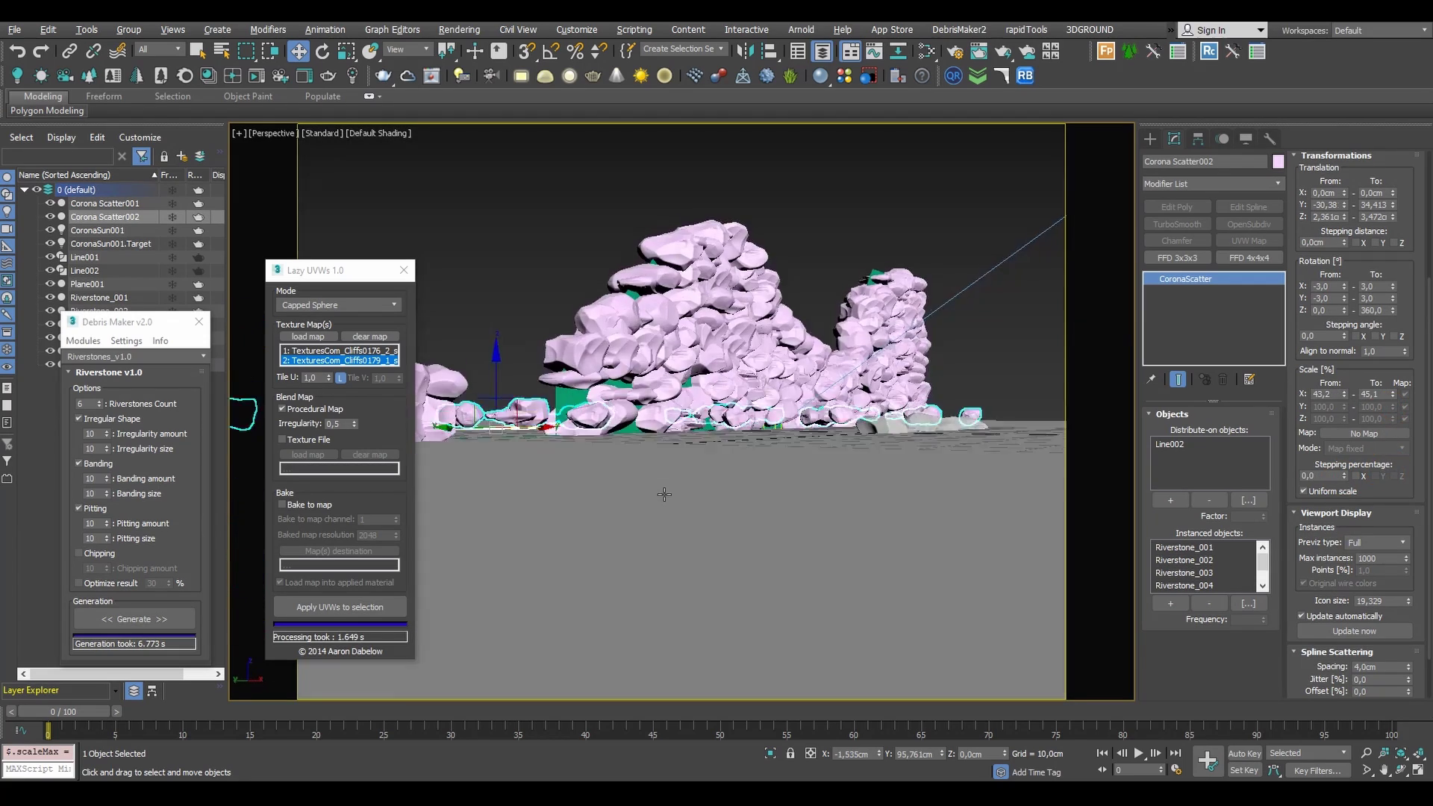
{"action": "middle_click_drag", "start_coordinate": [664, 494], "coordinate": [664, 522], "text": "alt"}
{"action": "scroll", "coordinate": [665, 494], "scroll_direction": "up", "scroll_amount": 3}
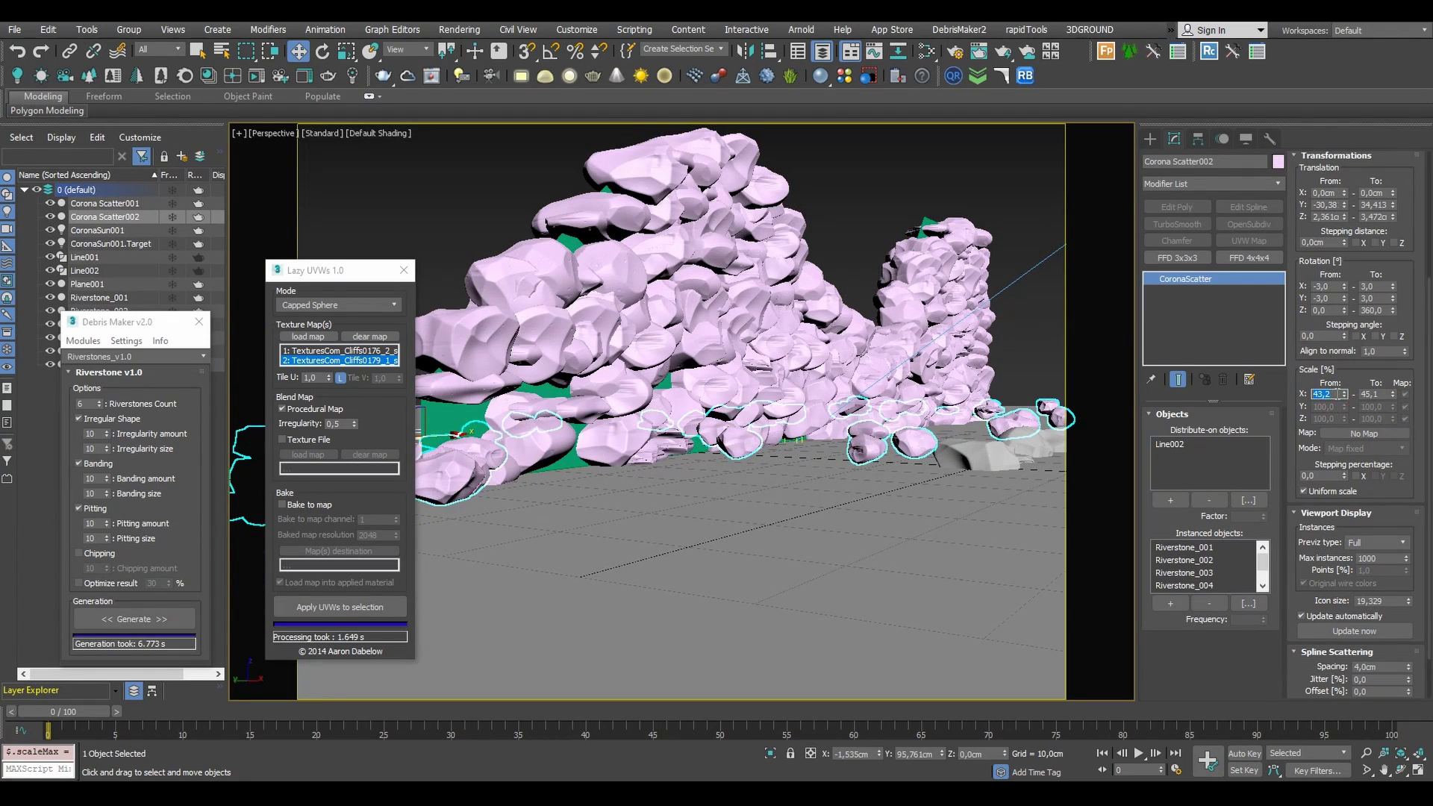
{"action": "type", "text": "10"}
{"action": "double_click", "coordinate": [1372, 395]}
{"action": "type", "text": "40"}
{"action": "double_click", "coordinate": [1328, 394]}
{"action": "type", "text": "20"}
{"action": "key", "text": "Return"}
- Preview the wall and its small loose base stones from a few angles in Corona interactive rendering
{"action": "scroll", "coordinate": [850, 438], "scroll_direction": "down", "scroll_amount": 3}
{"action": "middle_click_drag", "start_coordinate": [850, 403], "coordinate": [850, 438], "text": "alt"}
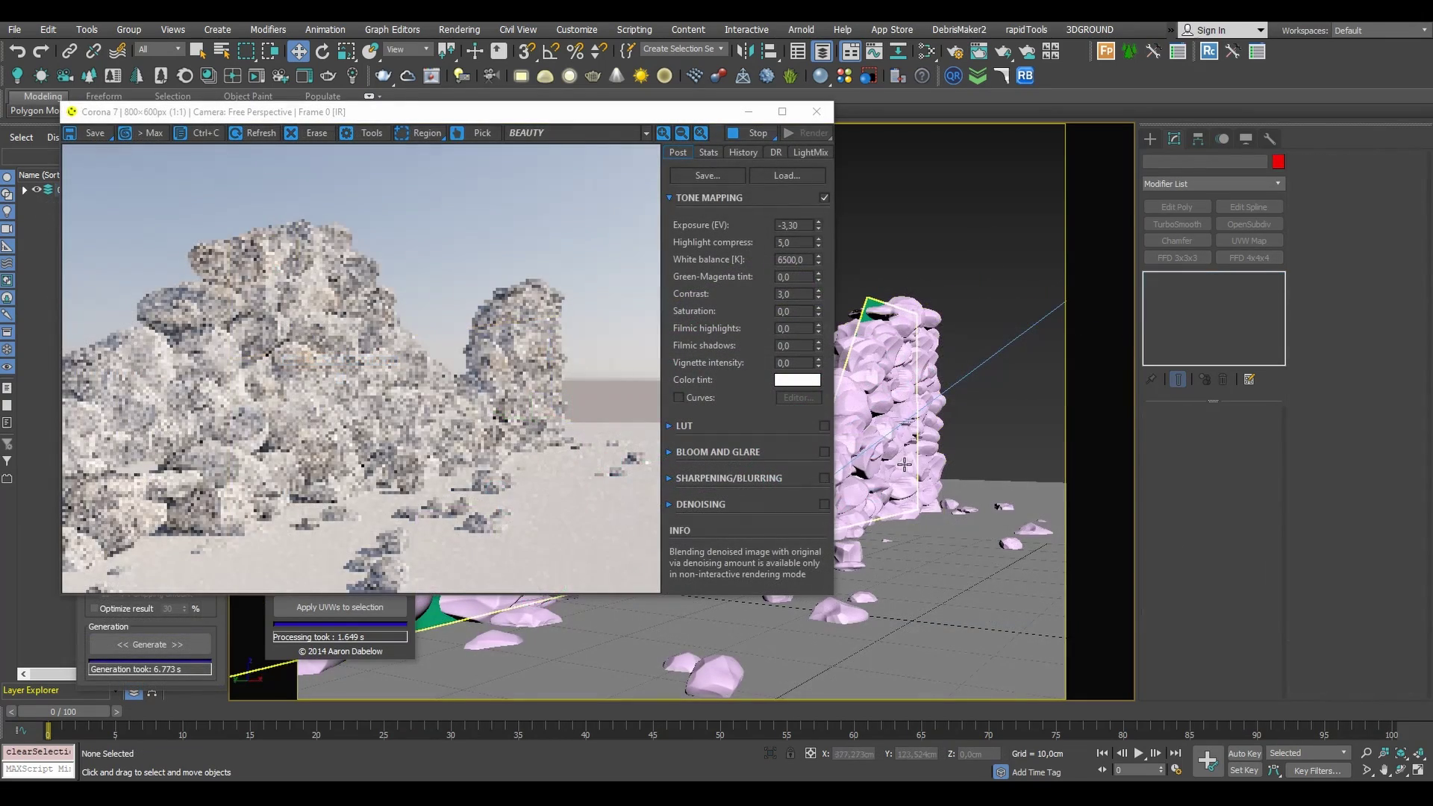
{"action": "middle_click_drag", "start_coordinate": [883, 439], "coordinate": [880, 482], "text": "alt"}
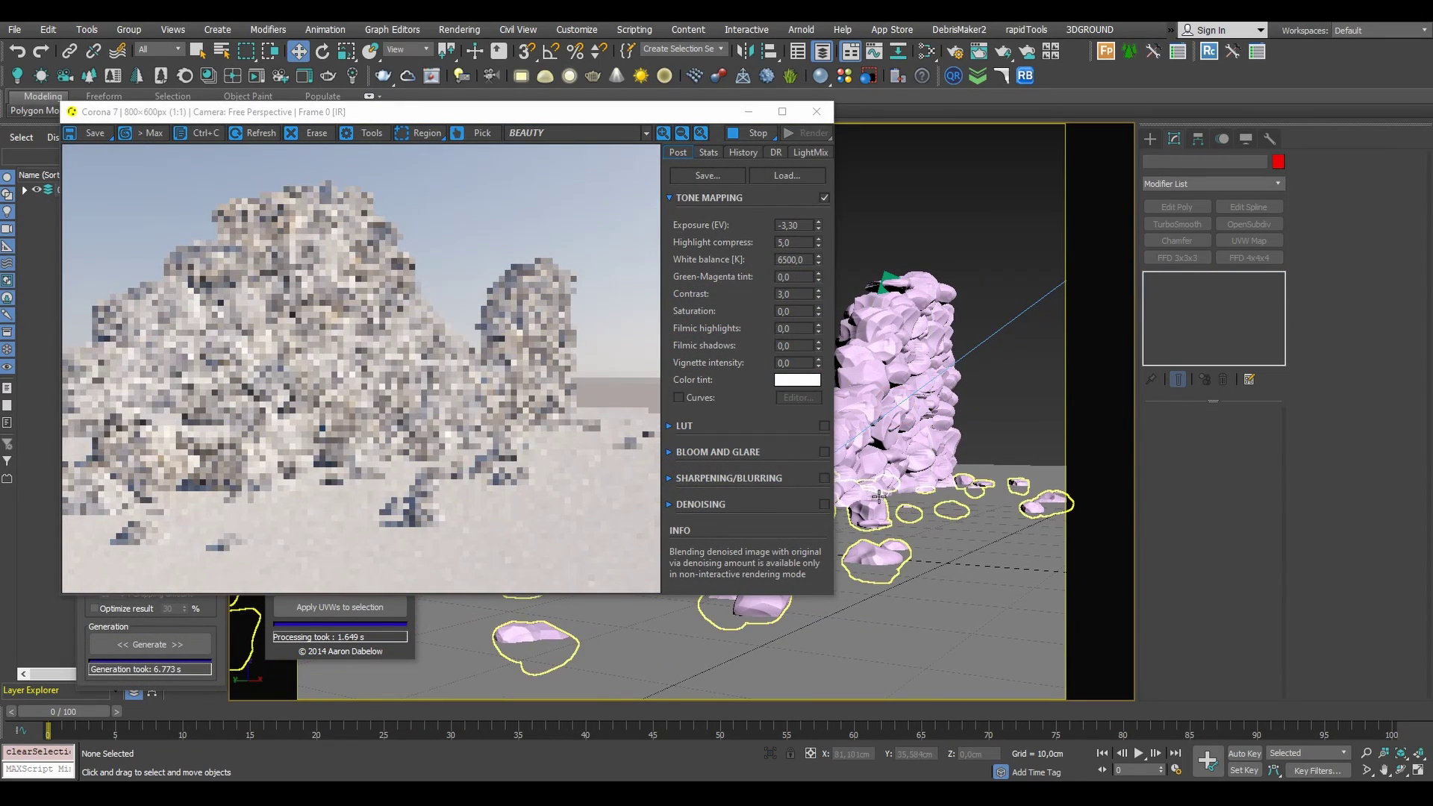